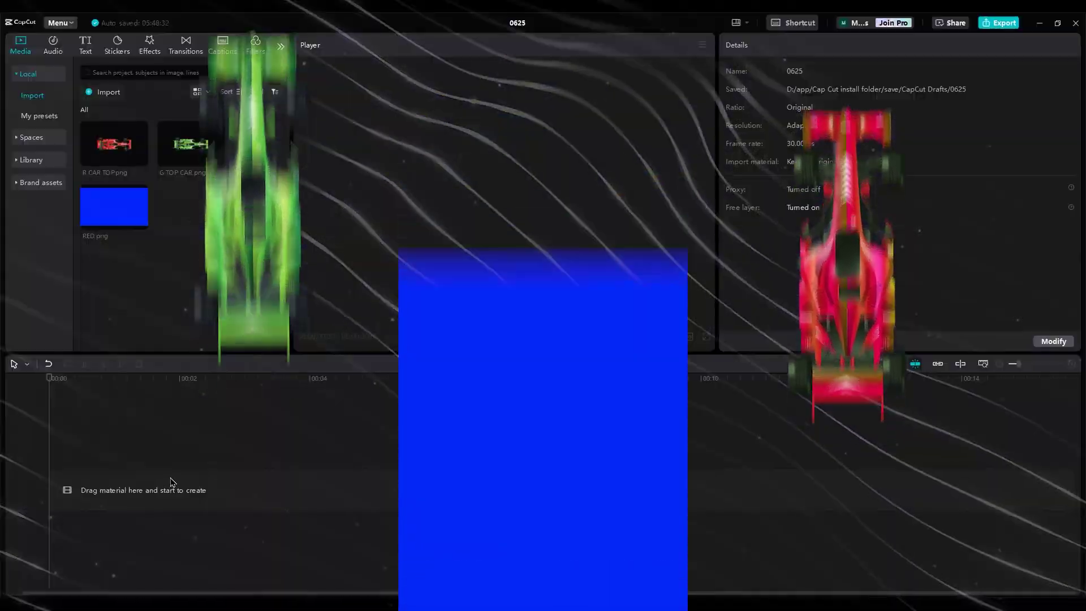
- Place RED.png on the timeline at a duration of 00:00:14:12 and lock its track
{"action": "left_click_drag", "start_coordinate": [116, 206], "coordinate": [67, 484]}
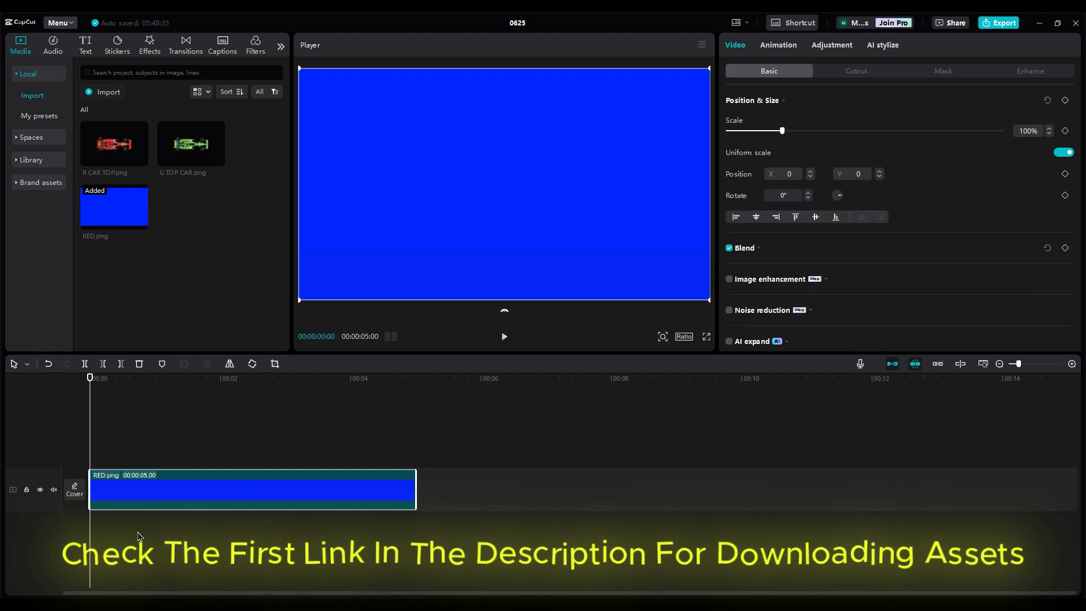
{"action": "left_click_drag", "start_coordinate": [415, 490], "coordinate": [731, 488]}
{"action": "left_click_drag", "start_coordinate": [732, 487], "coordinate": [1027, 487]}
{"action": "left_click", "coordinate": [26, 489]}
{"action": "left_click", "coordinate": [113, 455]}
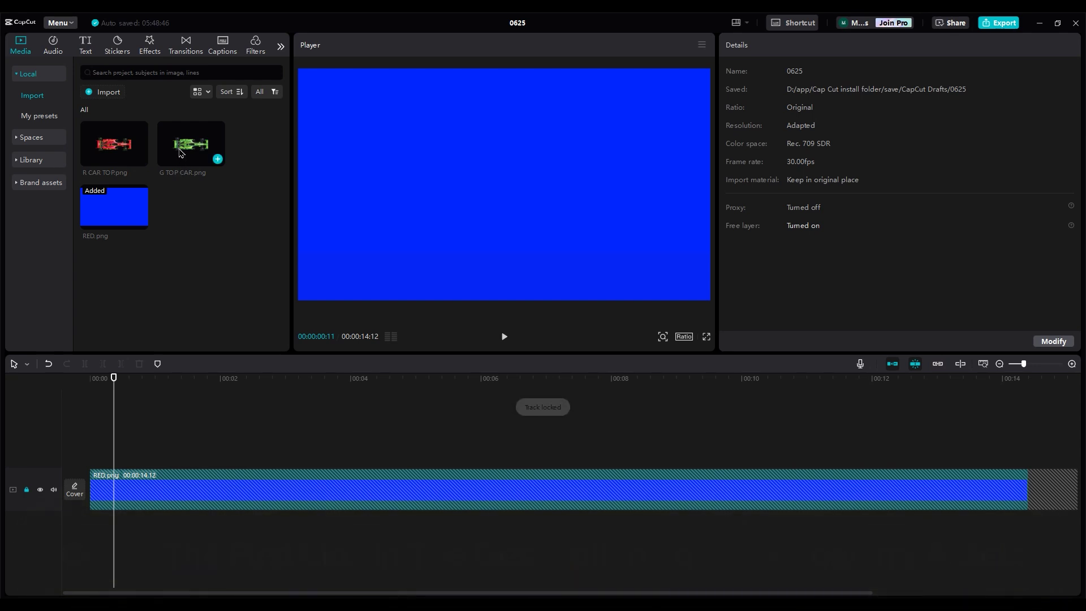
- Add G TOP CAR.png and R CAR TOP.png on separate tracks above the background and extend both to 00:00:14:12
{"action": "left_click_drag", "start_coordinate": [187, 149], "coordinate": [156, 463]}
{"action": "left_click_drag", "start_coordinate": [118, 156], "coordinate": [86, 417]}
{"action": "left_click_drag", "start_coordinate": [479, 425], "coordinate": [1024, 503]}
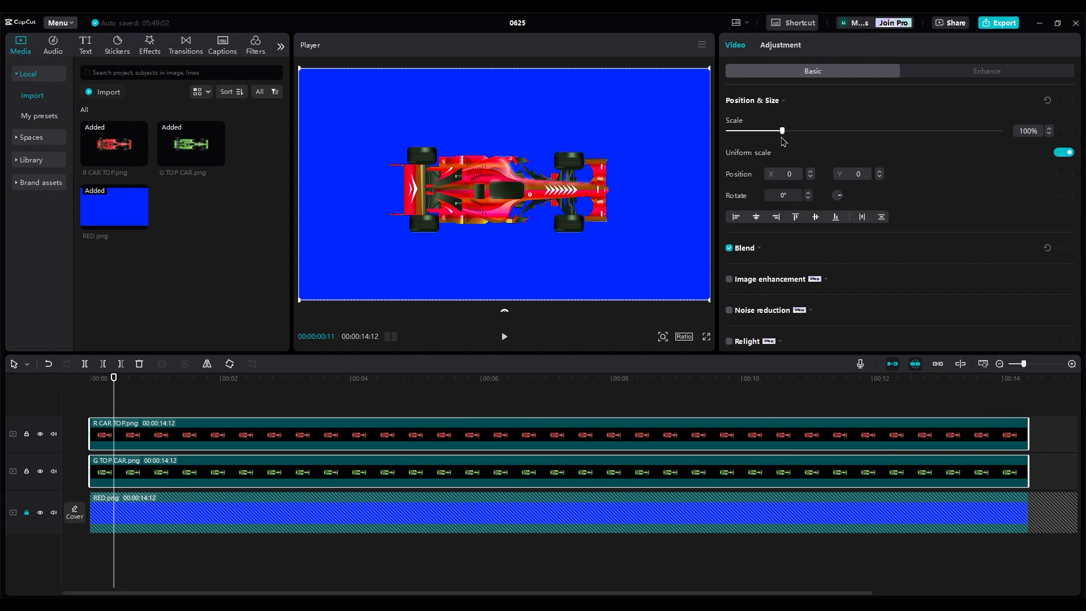
- Scale both cars to 38% and move the green car behind the red one, at about X -901, Y 0
{"action": "left_click_drag", "start_coordinate": [779, 131], "coordinate": [747, 150]}
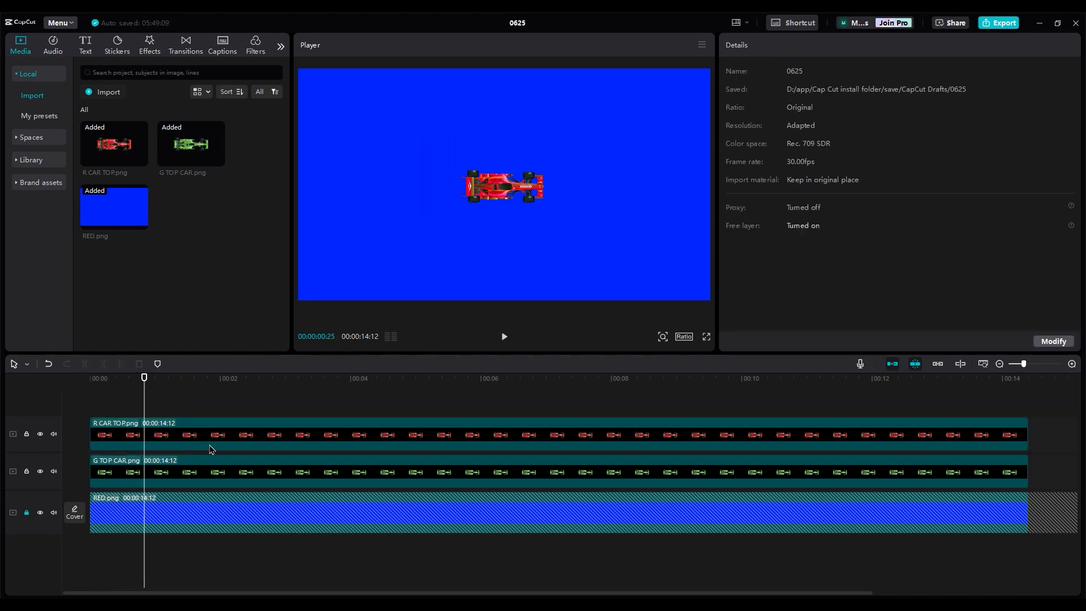
{"action": "left_click_drag", "start_coordinate": [211, 449], "coordinate": [235, 468]}
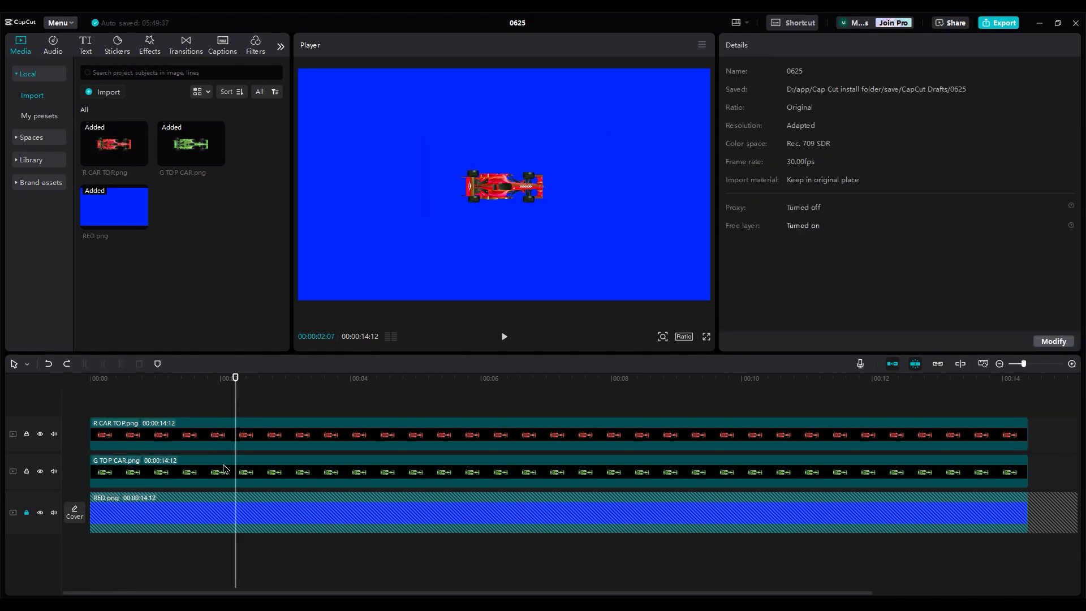
{"action": "left_click", "coordinate": [223, 473]}
{"action": "left_click_drag", "start_coordinate": [480, 199], "coordinate": [393, 196]}
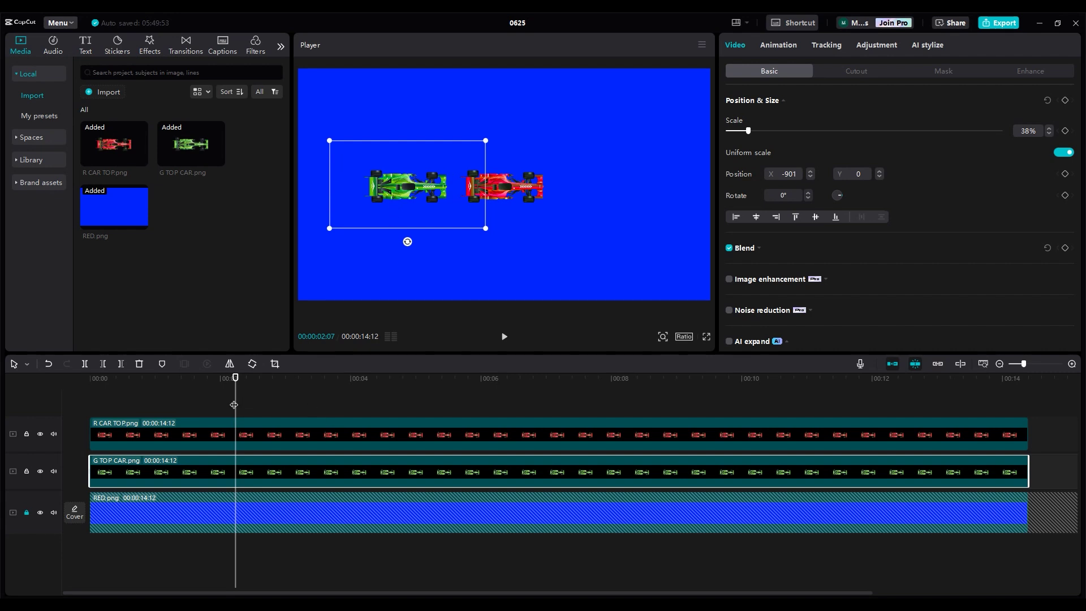
- Add a default text clip above the car tracks and extend it to the full length of the timeline
{"action": "left_click", "coordinate": [204, 406]}
{"action": "left_click", "coordinate": [85, 45]}
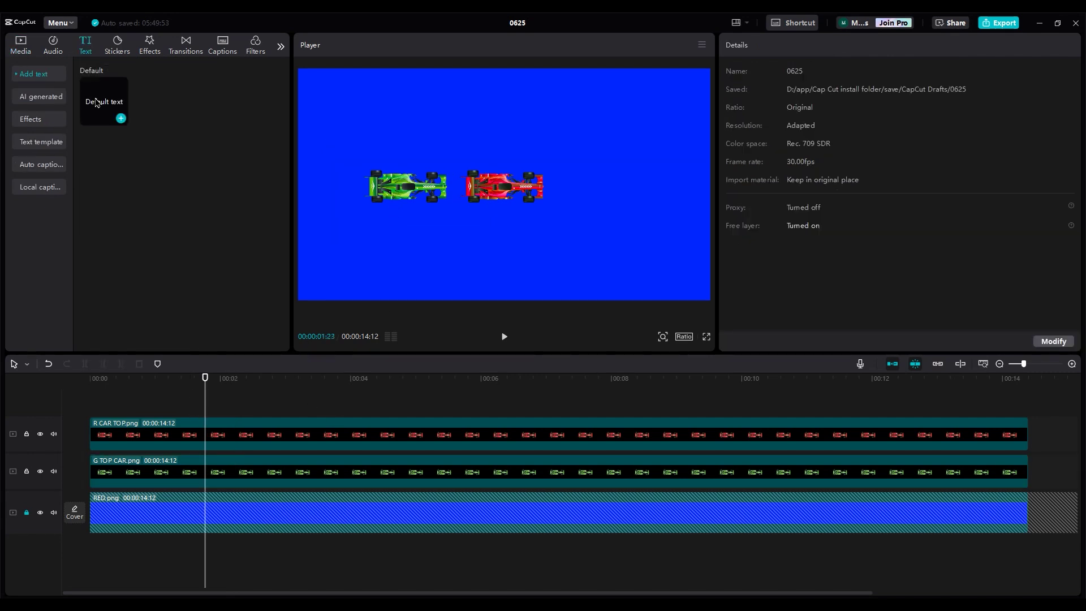
{"action": "left_click_drag", "start_coordinate": [104, 102], "coordinate": [188, 431]}
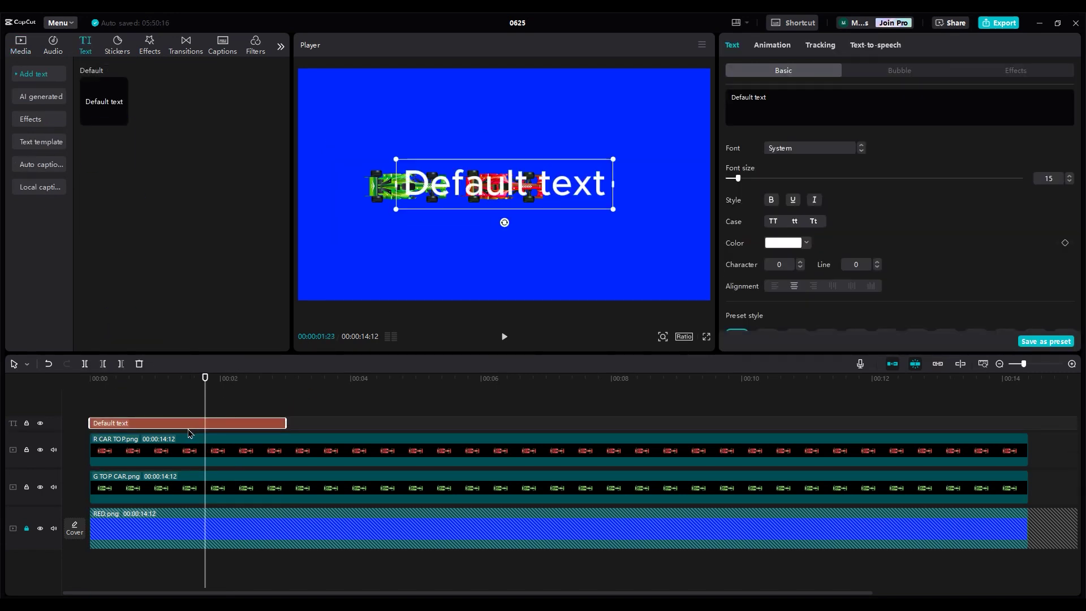
{"action": "left_click_drag", "start_coordinate": [285, 423], "coordinate": [1028, 441]}
- Replace the default text with a very long row of underscores at character spacing 25, forming a dashed road line
{"action": "triple_click", "coordinate": [750, 107]}
{"action": "type", "text": "______________"}
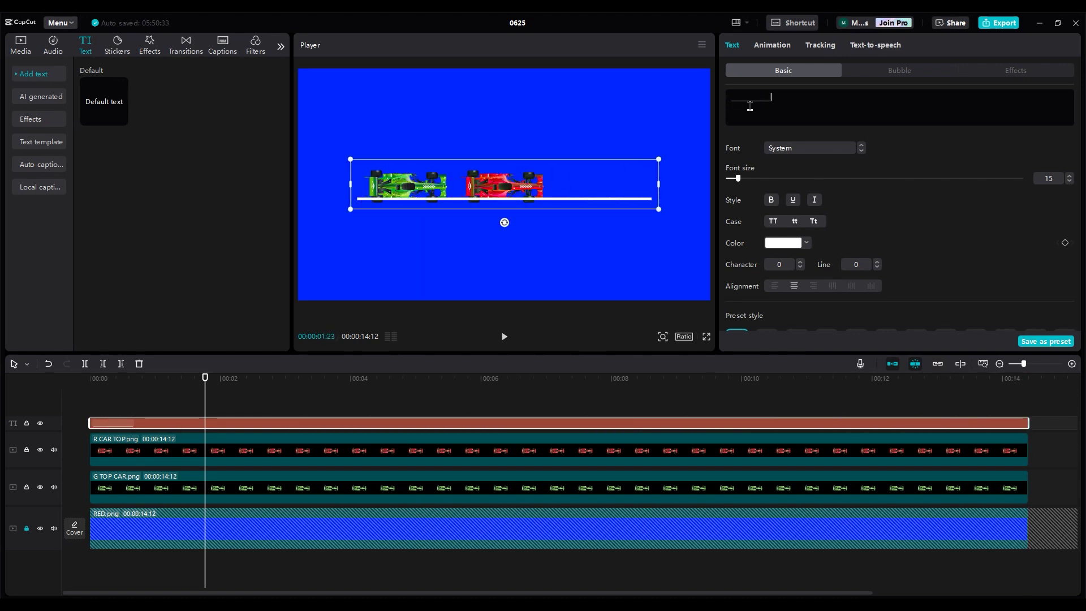
{"action": "type", "text": "__________________________________________________"}
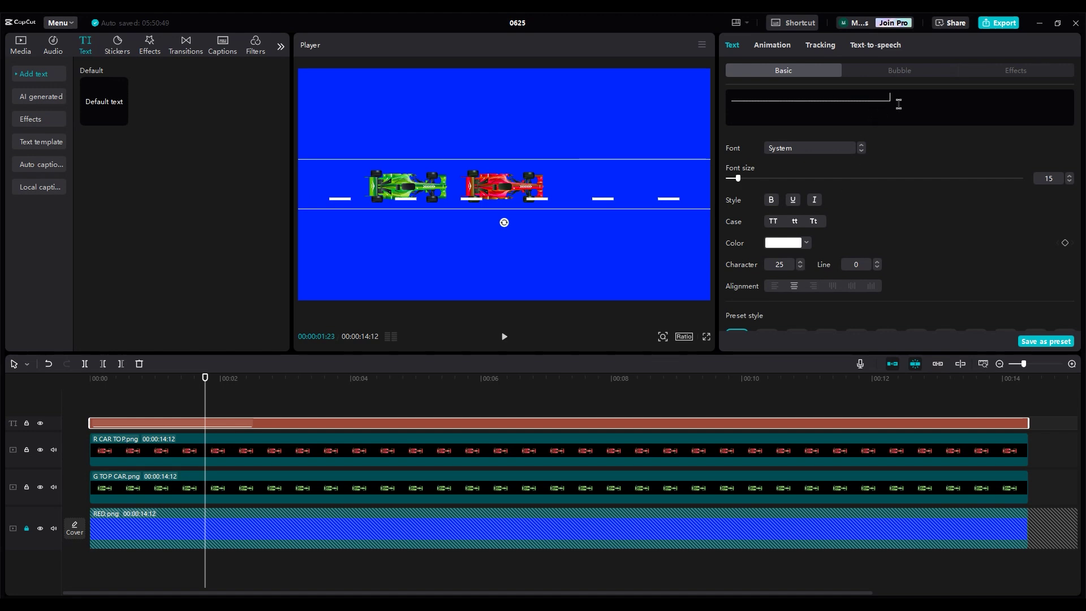
{"action": "type", "text": "___________________"}
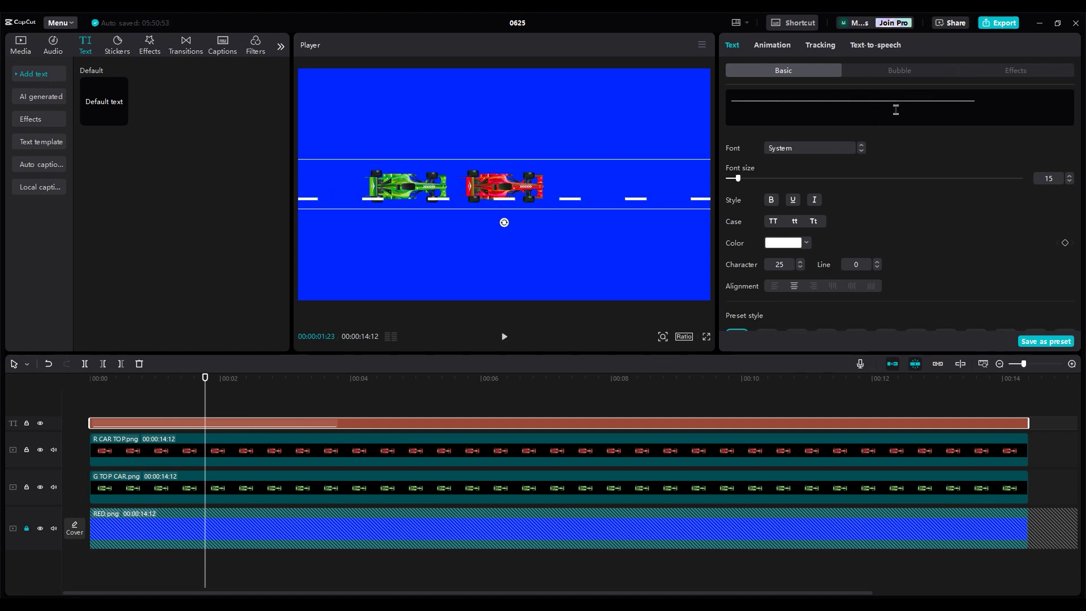
{"action": "type", "text": "__________"}
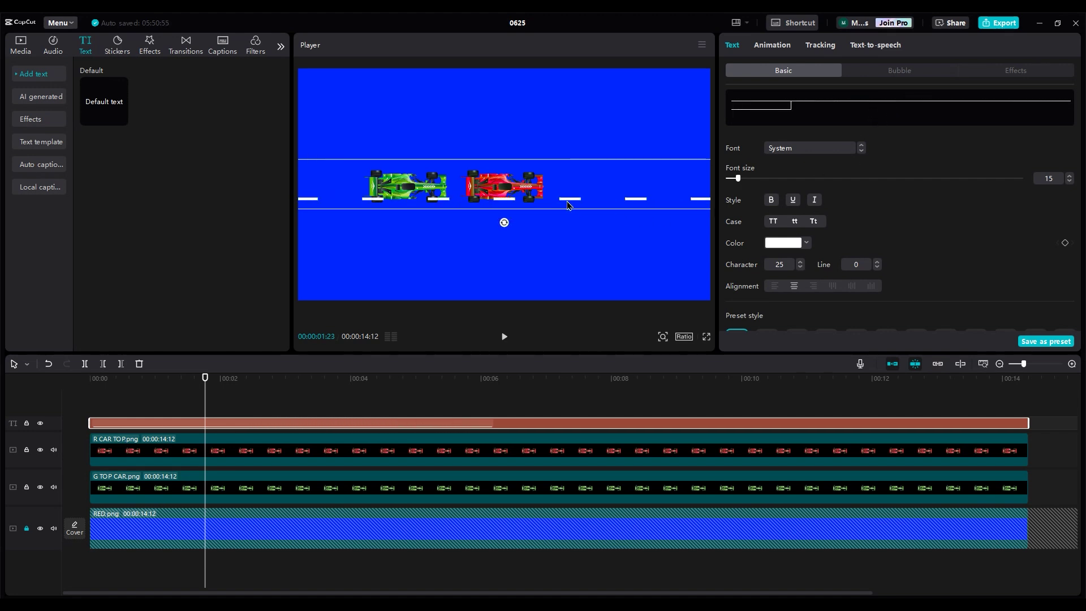
- Position the dashed line at about X 41100, Y 0, with its first dash just inside the frame's left edge
{"action": "left_click_drag", "start_coordinate": [568, 202], "coordinate": [588, 208]}
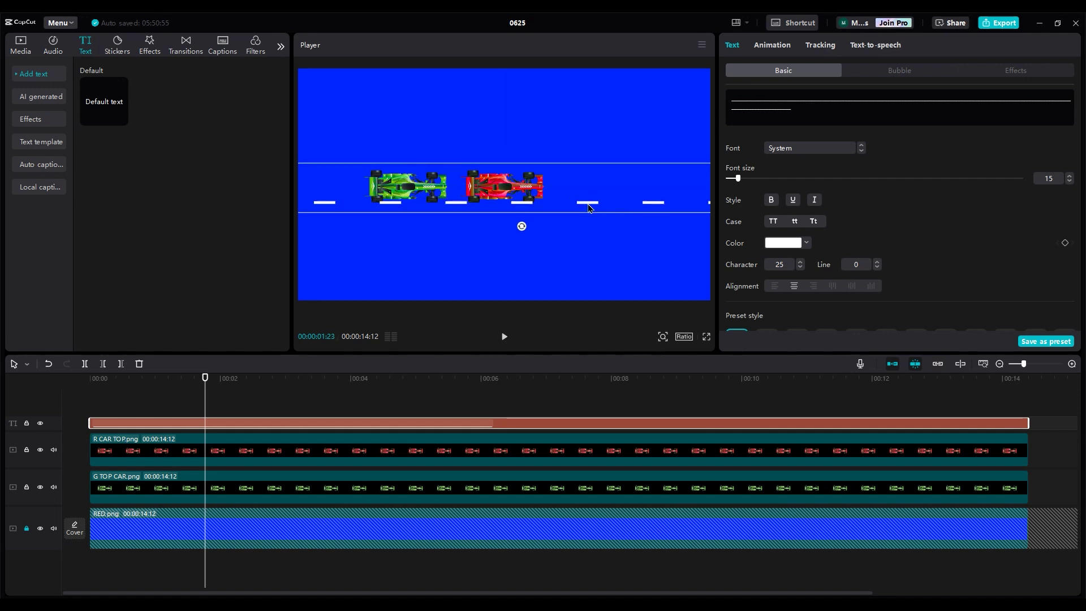
{"action": "left_click_drag", "start_coordinate": [507, 208], "coordinate": [378, 197]}
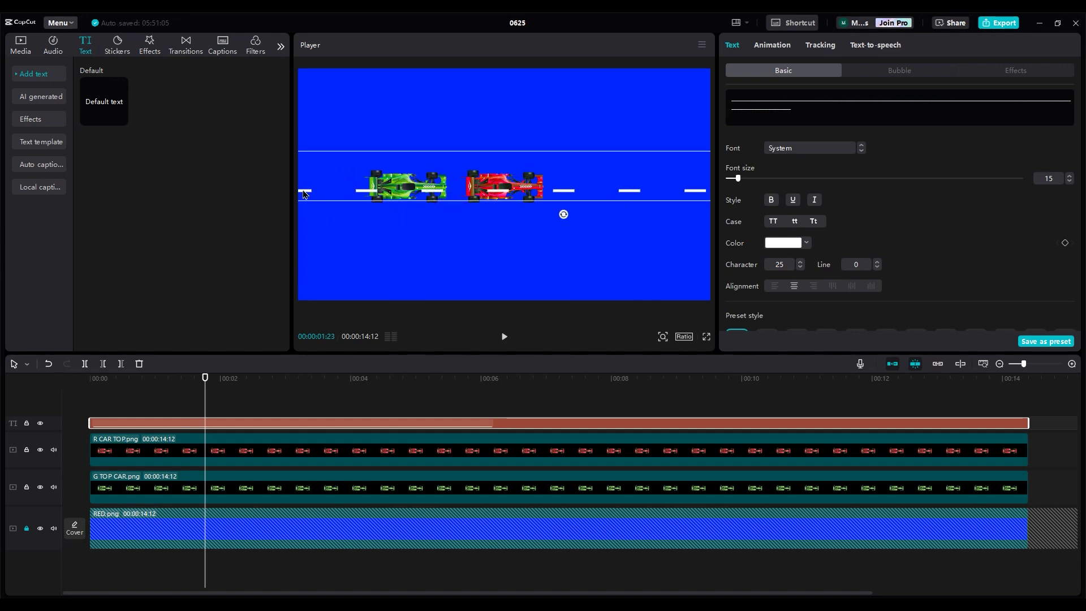
{"action": "left_click_drag", "start_coordinate": [557, 195], "coordinate": [547, 196]}
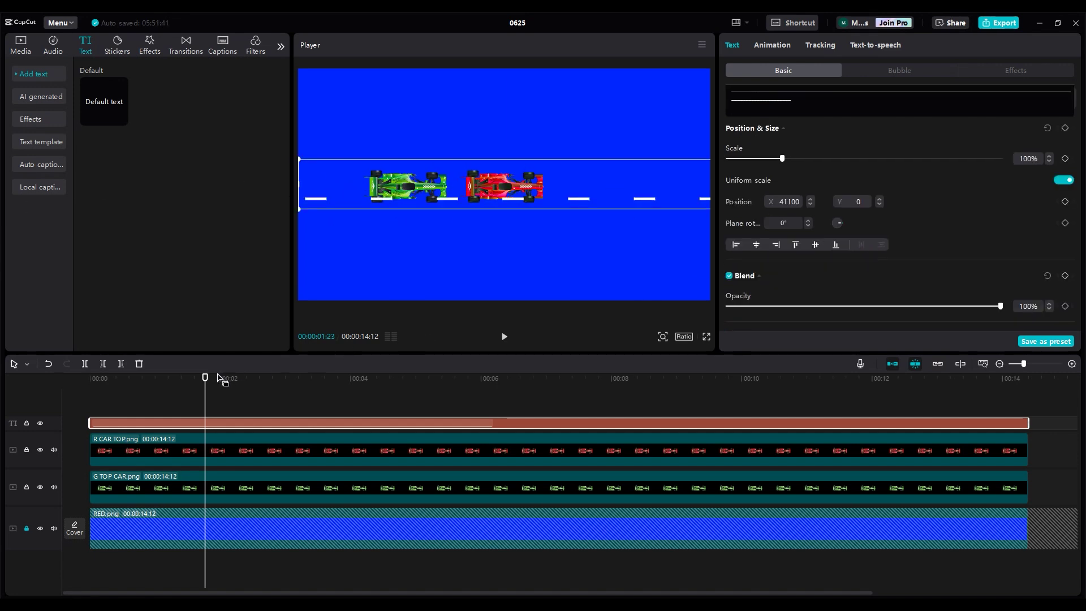
- Keyframe the dashed line's position at 00:00, slide it far left at 00:00:14:12, and preview the motion
{"action": "left_click_drag", "start_coordinate": [205, 378], "coordinate": [90, 378]}
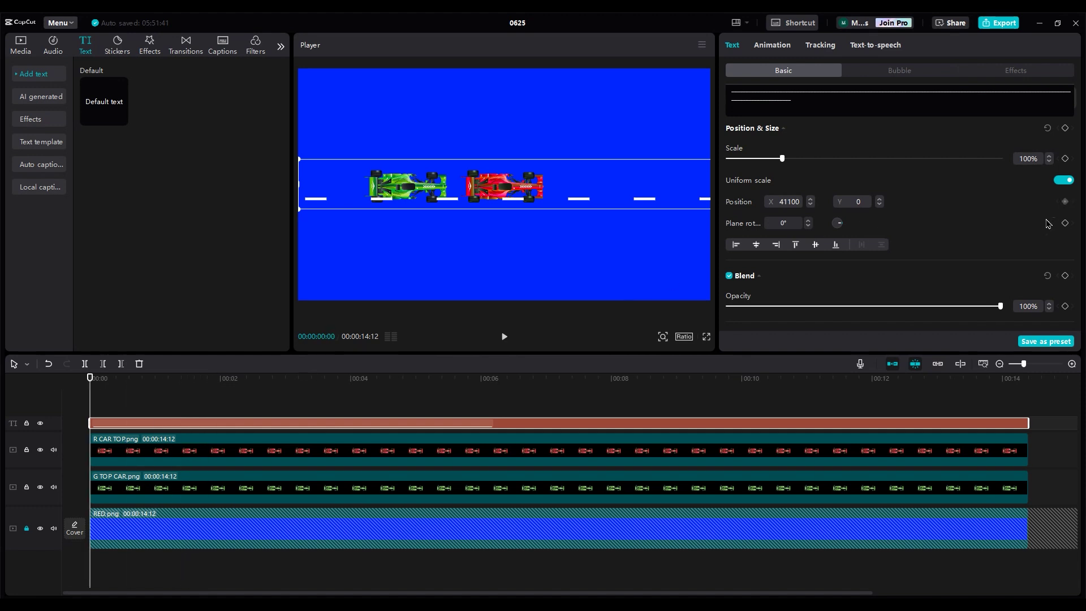
{"action": "left_click", "coordinate": [1023, 388]}
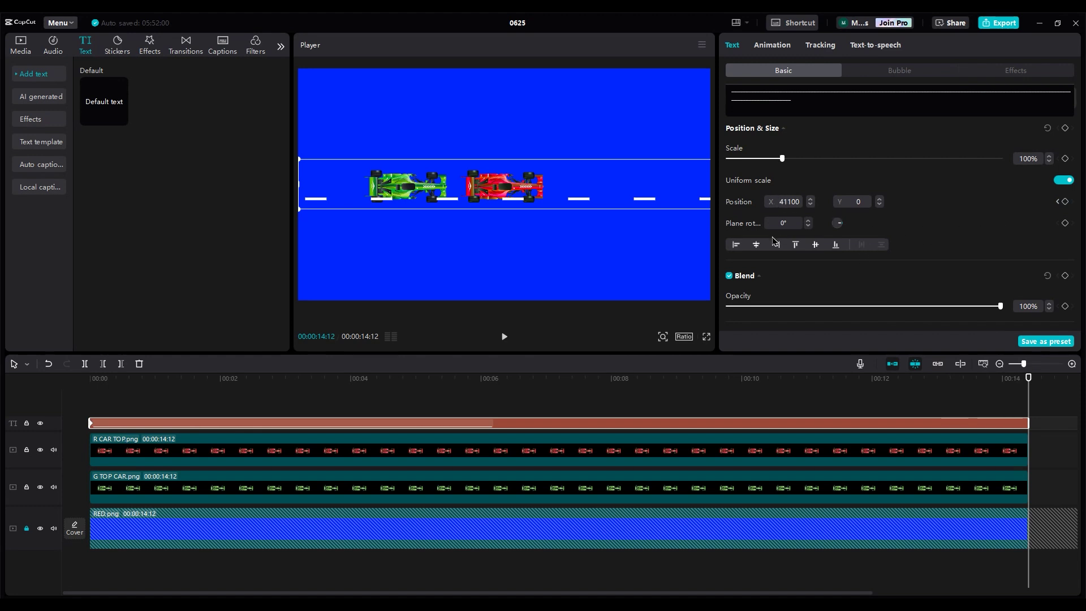
{"action": "scroll", "coordinate": [774, 242], "scroll_direction": "up", "scroll_amount": 5}
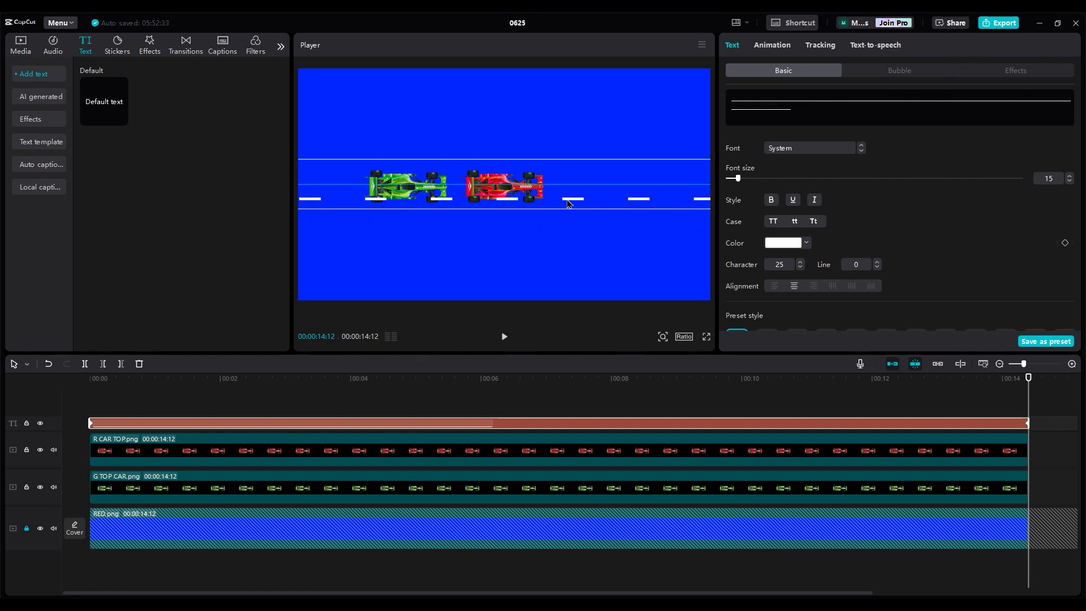
{"action": "left_click_drag", "start_coordinate": [567, 204], "coordinate": [364, 198]}
{"action": "left_click_drag", "start_coordinate": [676, 195], "coordinate": [131, 204]}
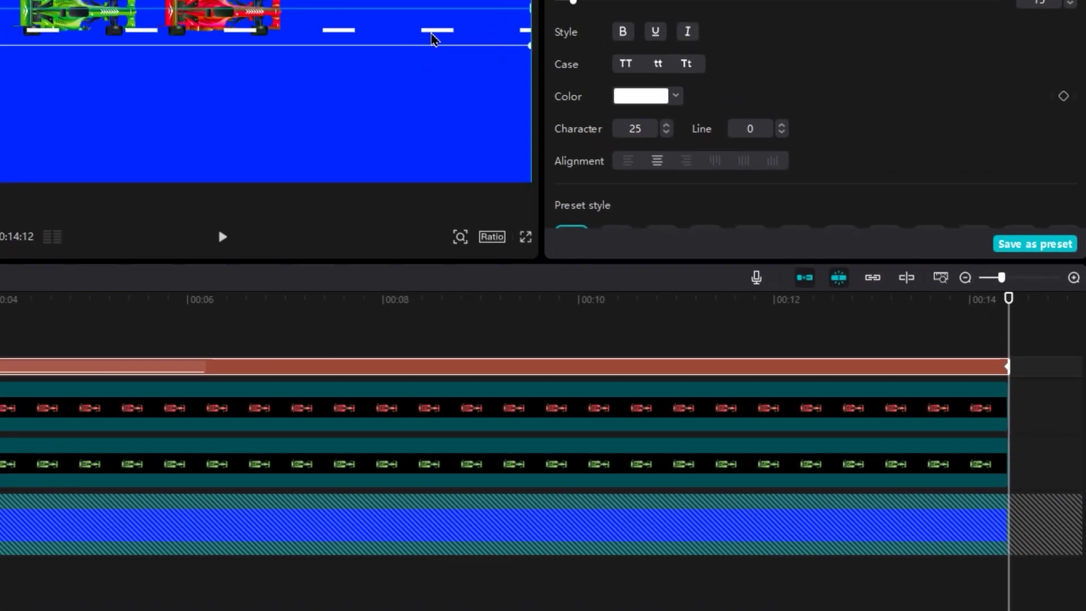
{"action": "scroll", "coordinate": [772, 101], "scroll_direction": "down", "scroll_amount": 2}
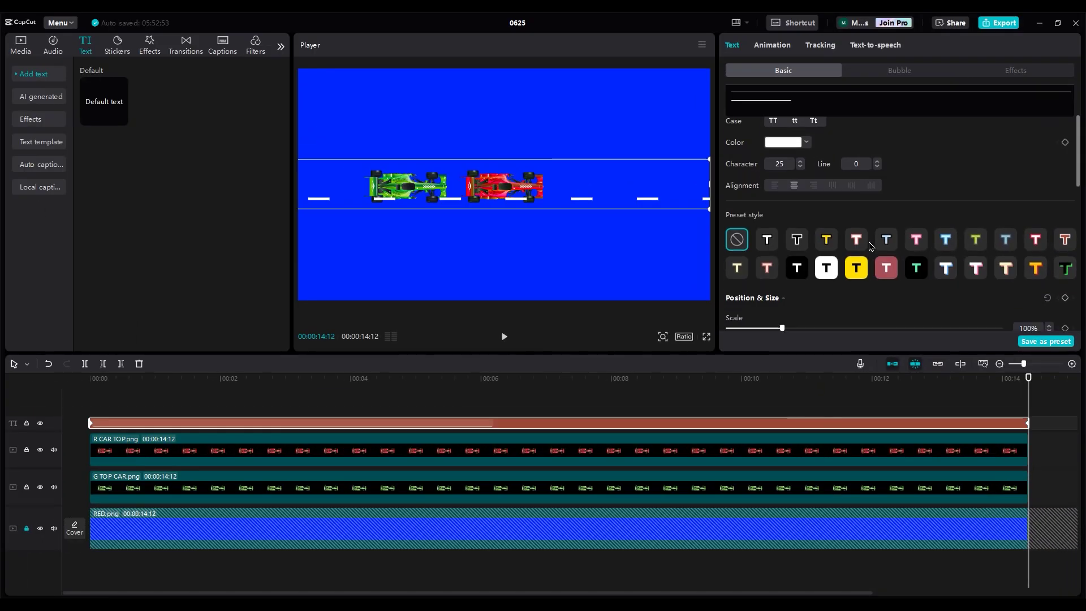
{"action": "scroll", "coordinate": [869, 245], "scroll_direction": "down", "scroll_amount": 3}
{"action": "left_click", "coordinate": [965, 400]}
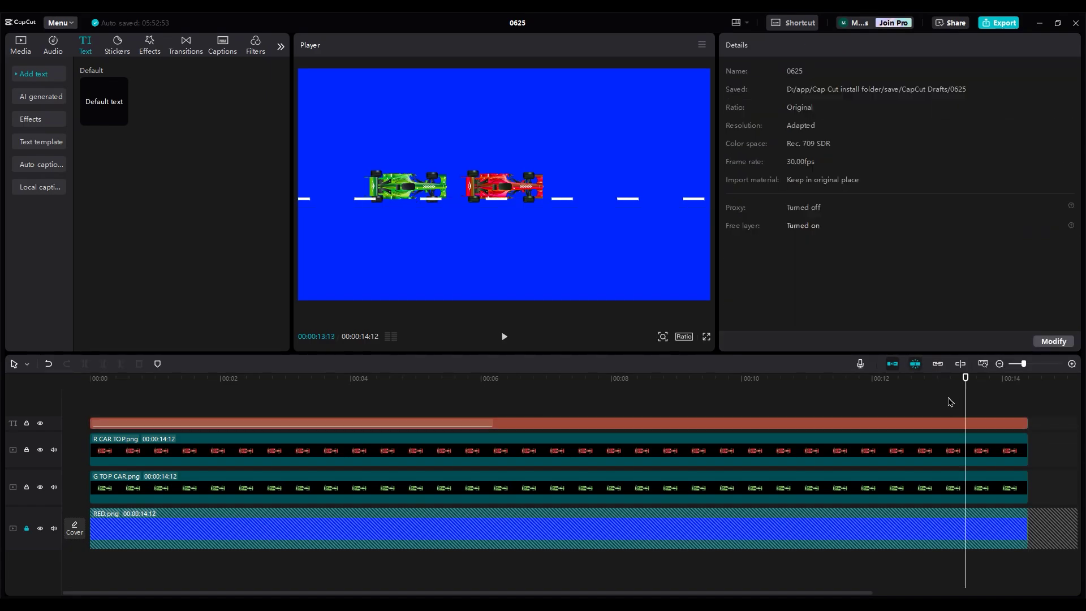
{"action": "key", "text": "space"}
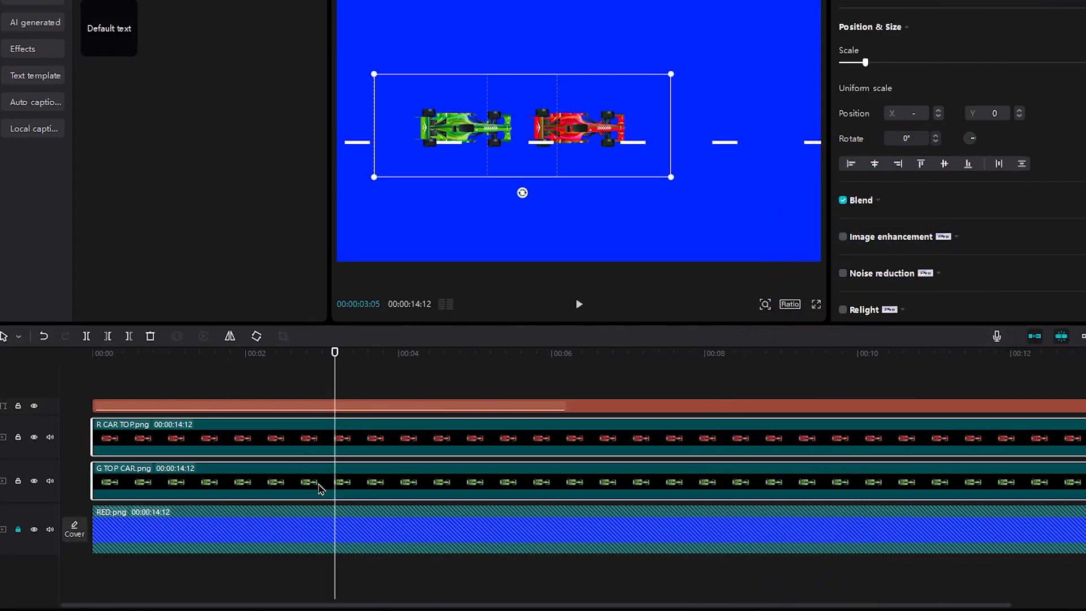
- Arrange the car tracks above the dashed-line text, lock the text track, and raise the cars to about Y 142
{"action": "left_click_drag", "start_coordinate": [318, 484], "coordinate": [315, 380]}
{"action": "left_click_drag", "start_coordinate": [315, 380], "coordinate": [315, 380]}
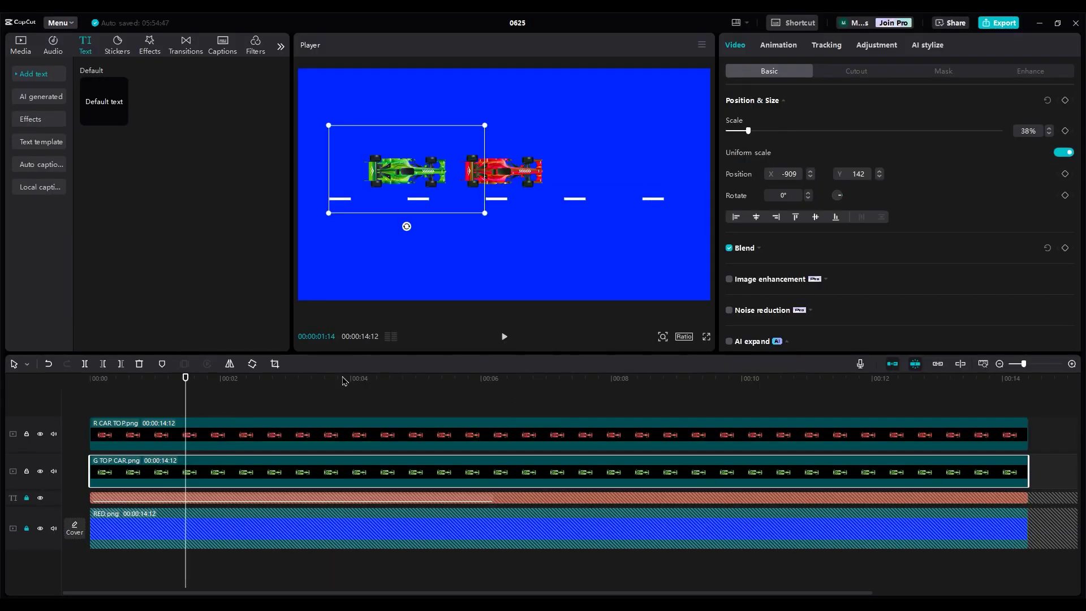
{"action": "left_click", "coordinate": [507, 180]}
{"action": "left_click_drag", "start_coordinate": [468, 180], "coordinate": [479, 181]}
{"action": "key", "text": "ctrl+z"}
- Hide the green car and dashed-line tracks, and place the red car at about X -1451, Y 0 at 00:00
{"action": "left_click", "coordinate": [41, 472]}
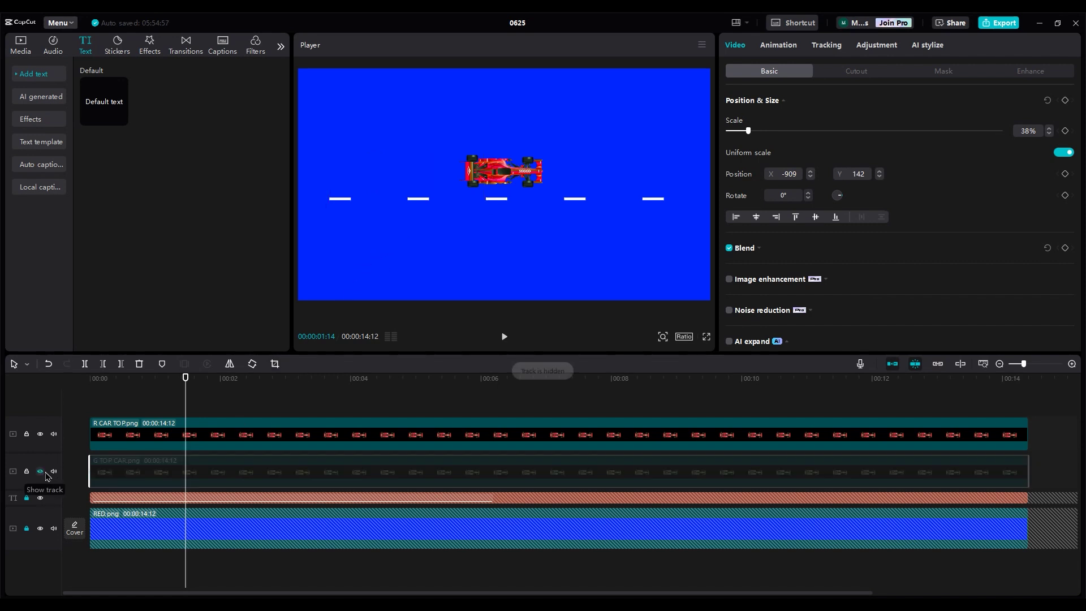
{"action": "left_click", "coordinate": [190, 441]}
{"action": "left_click_drag", "start_coordinate": [189, 392], "coordinate": [90, 386]}
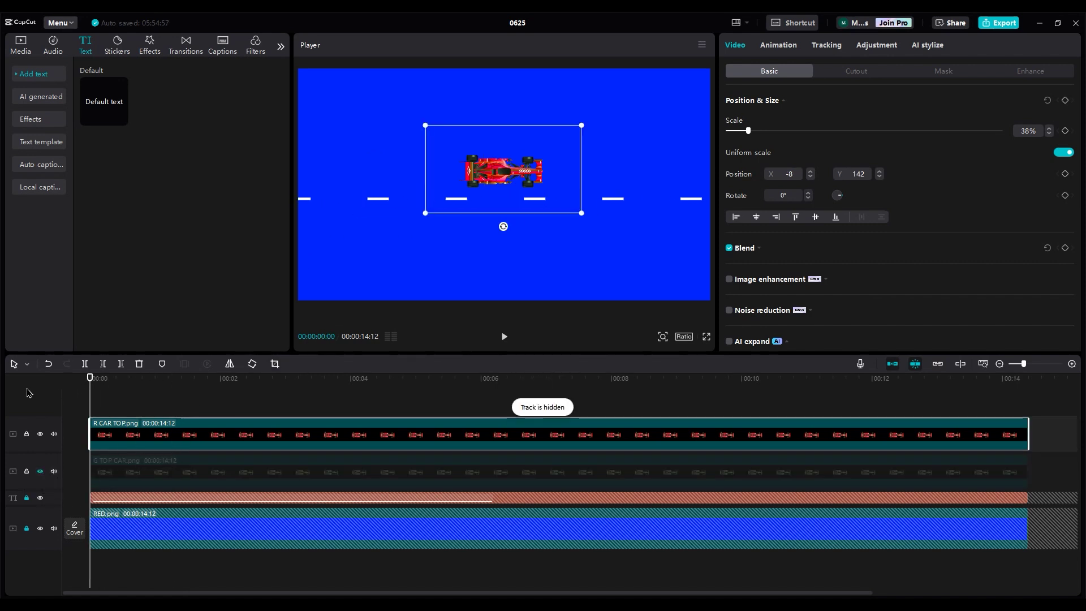
{"action": "left_click", "coordinate": [41, 498]}
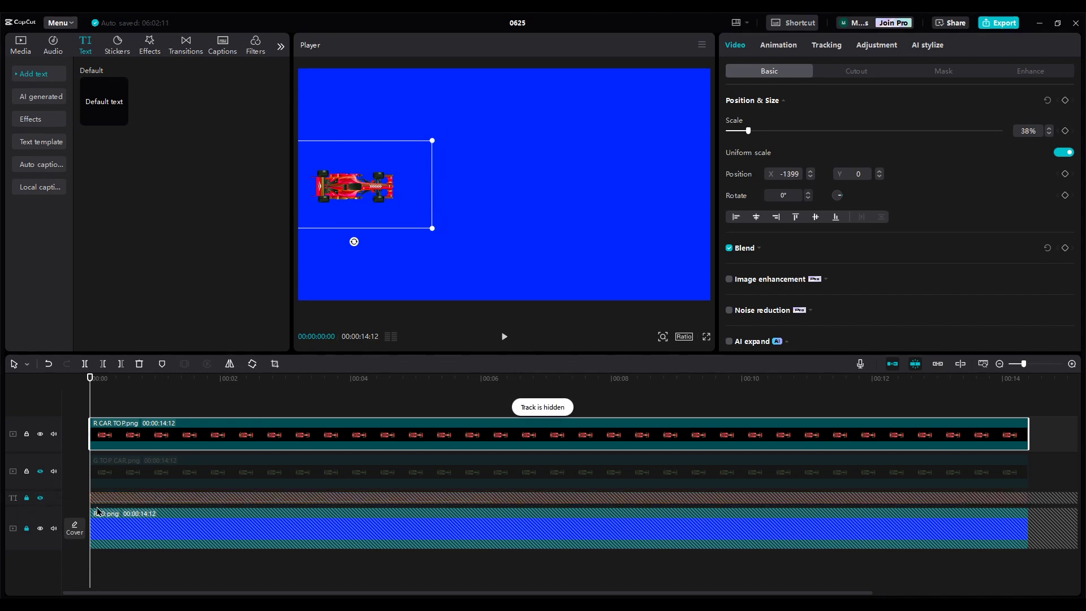
{"action": "mouse_move", "coordinate": [344, 184]}
{"action": "left_mouse_down"}
{"action": "mouse_move", "coordinate": [355, 185]}
{"action": "mouse_move", "coordinate": [341, 184]}
{"action": "left_mouse_up"}
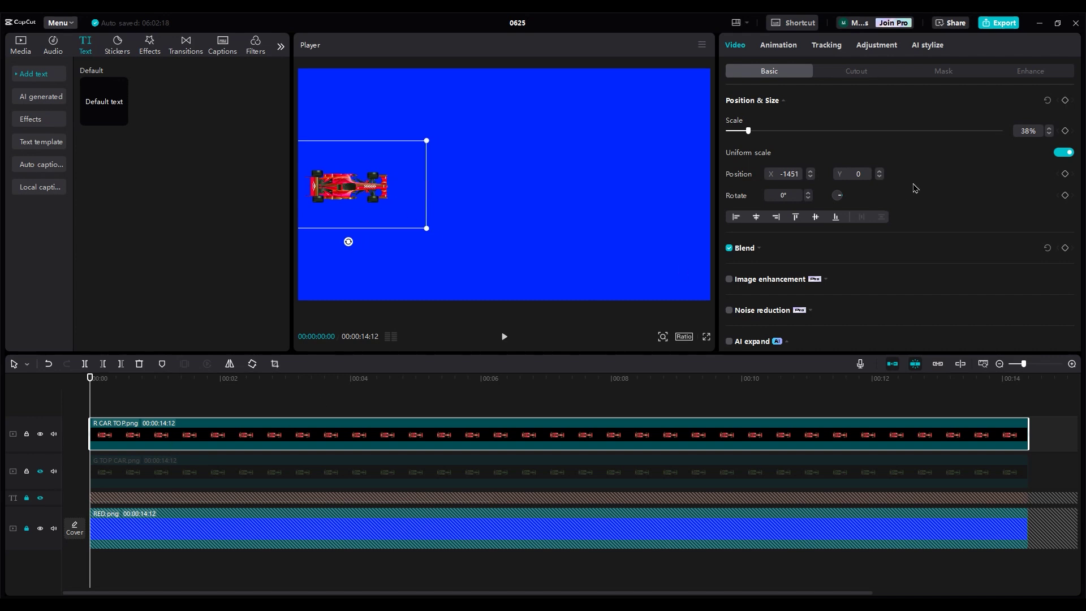
- Keyframe the red car's position at 00:00, centre it at X 0, Y 0 at 00:00:03:13, and preview the movement
{"action": "left_click_drag", "start_coordinate": [104, 388], "coordinate": [261, 384]}
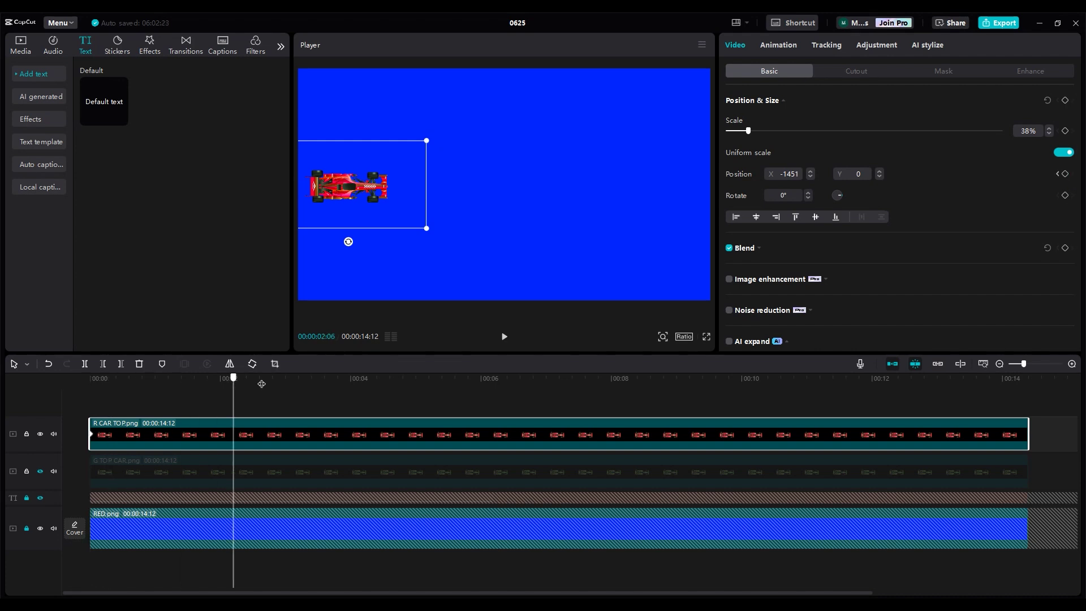
{"action": "left_click_drag", "start_coordinate": [355, 190], "coordinate": [511, 187]}
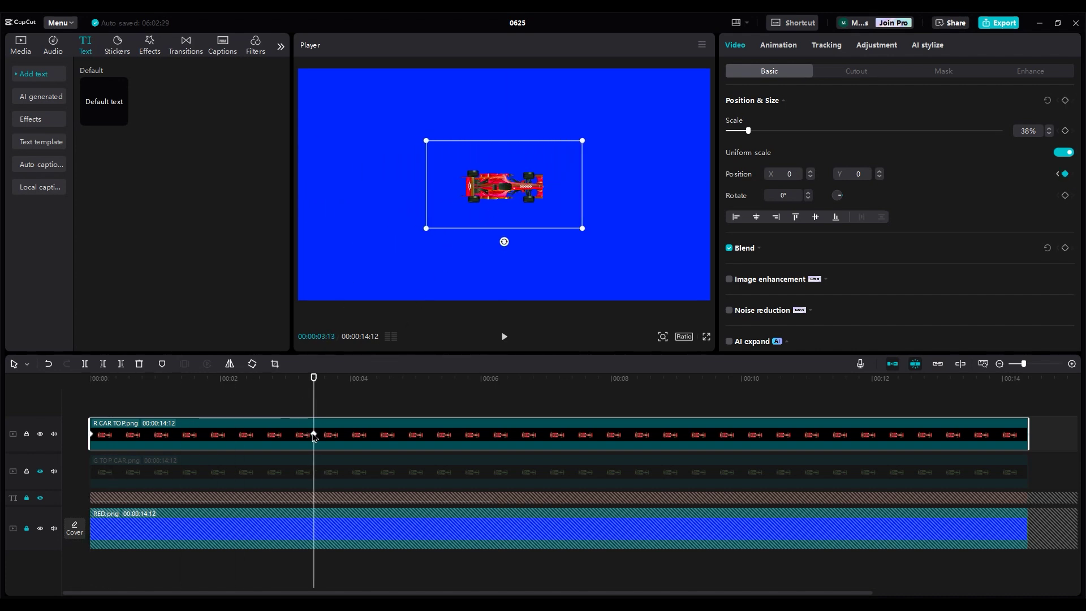
{"action": "left_click", "coordinate": [156, 404]}
{"action": "left_click_drag", "start_coordinate": [156, 388], "coordinate": [2, 398]}
{"action": "key", "text": "space"}
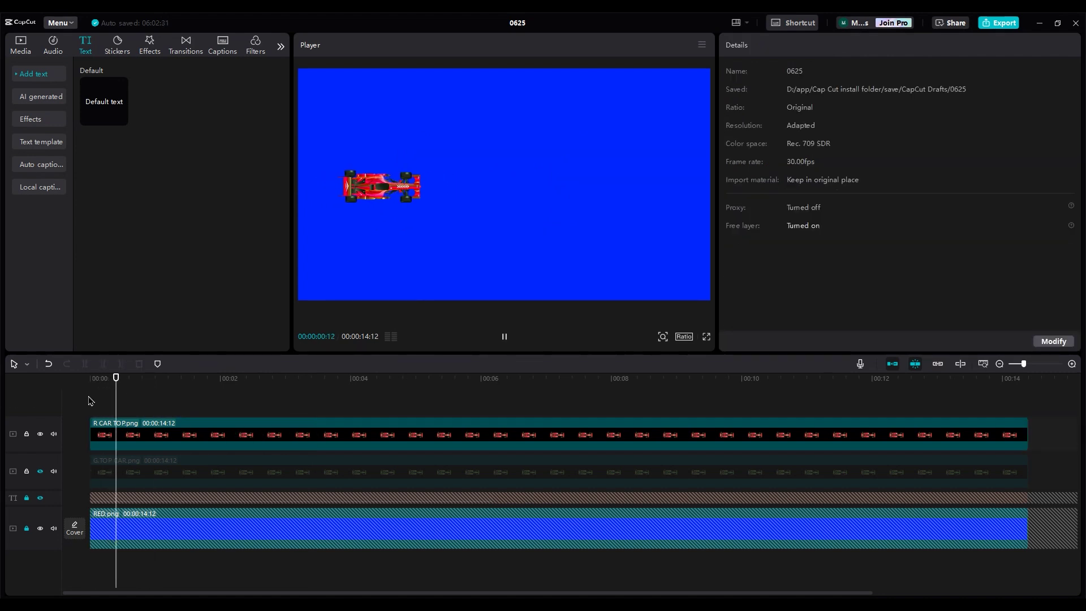
{"action": "key", "text": "space"}
- Move the red car's centre-position keyframe to just before the one-second mark and replay from the start
{"action": "left_click", "coordinate": [170, 442]}
{"action": "left_click_drag", "start_coordinate": [233, 435], "coordinate": [142, 445]}
{"action": "left_click", "coordinate": [117, 396]}
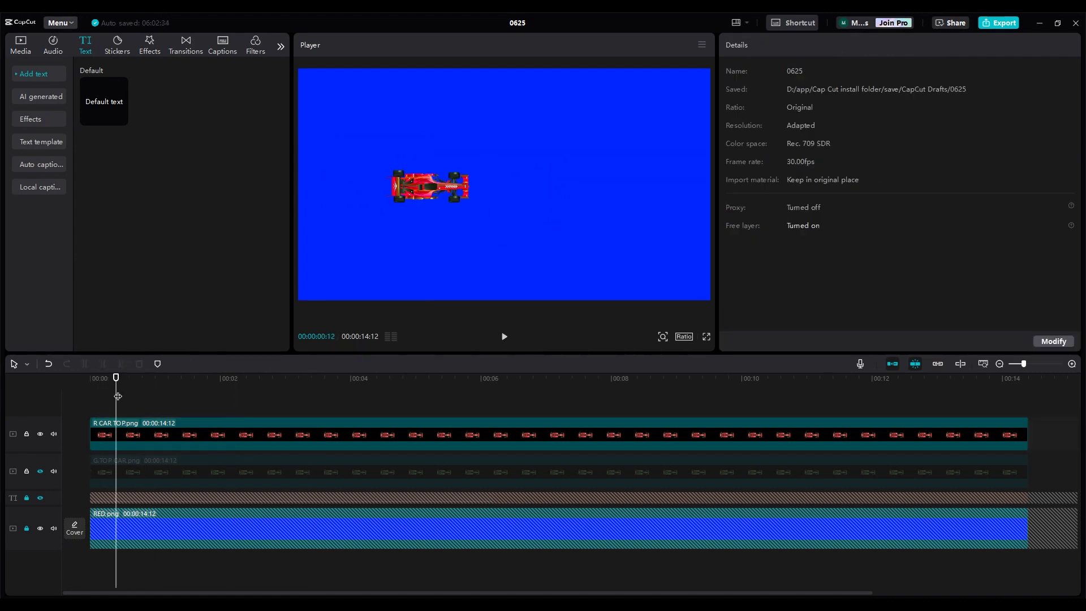
{"action": "left_click_drag", "start_coordinate": [118, 396], "coordinate": [19, 396]}
{"action": "key", "text": "space"}
{"action": "key", "text": "space"}
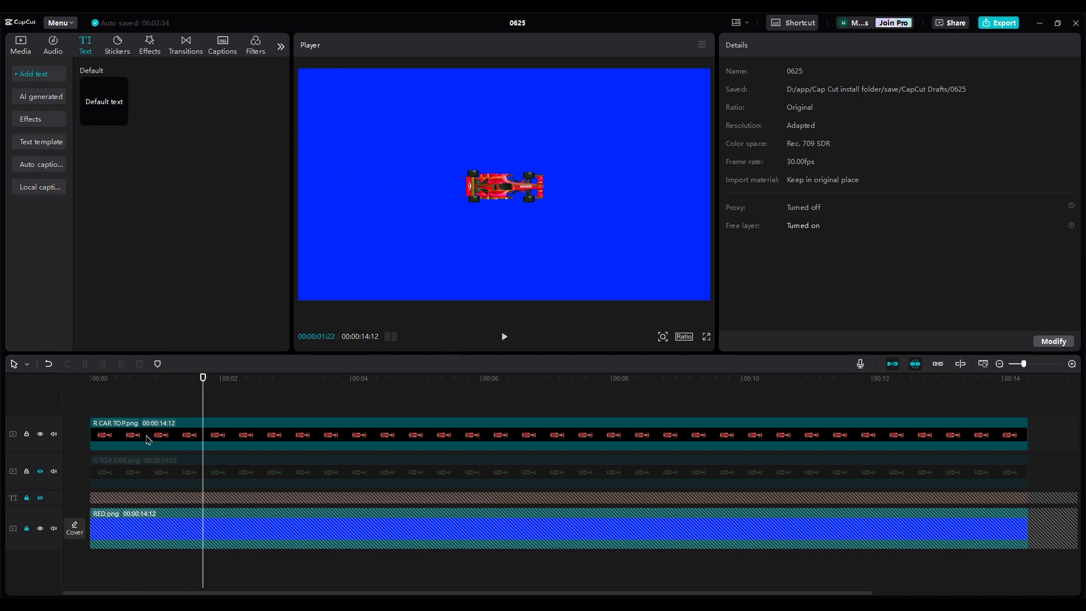
- Move the red car's centre-position keyframe to about 1.5 seconds and replay the movement from the start
{"action": "left_click", "coordinate": [147, 439]}
{"action": "left_click_drag", "start_coordinate": [143, 439], "coordinate": [221, 438]}
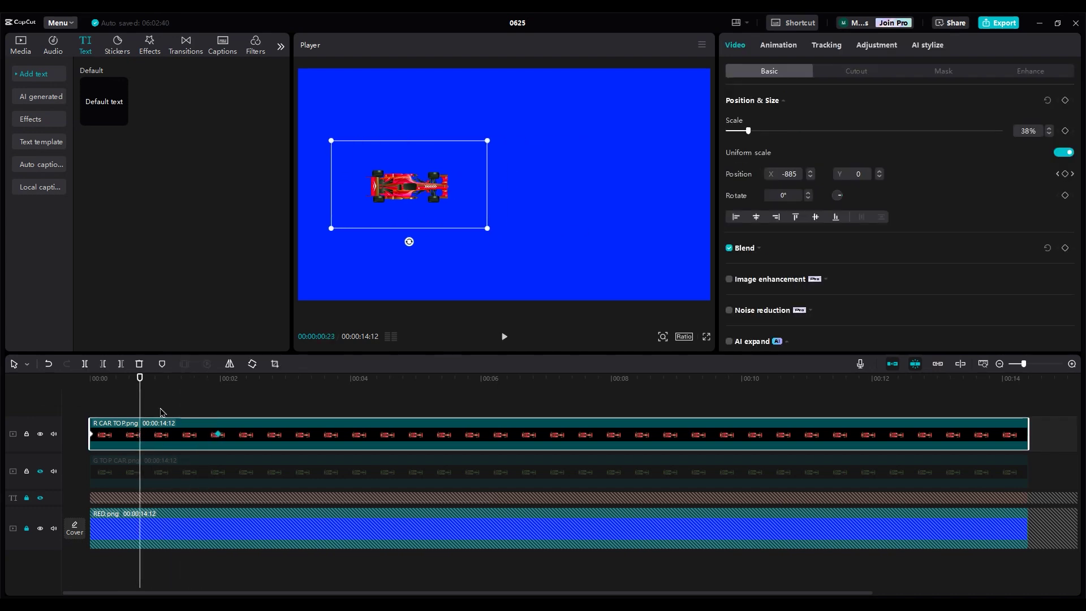
{"action": "left_click_drag", "start_coordinate": [142, 385], "coordinate": [36, 400]}
{"action": "key", "text": "space"}
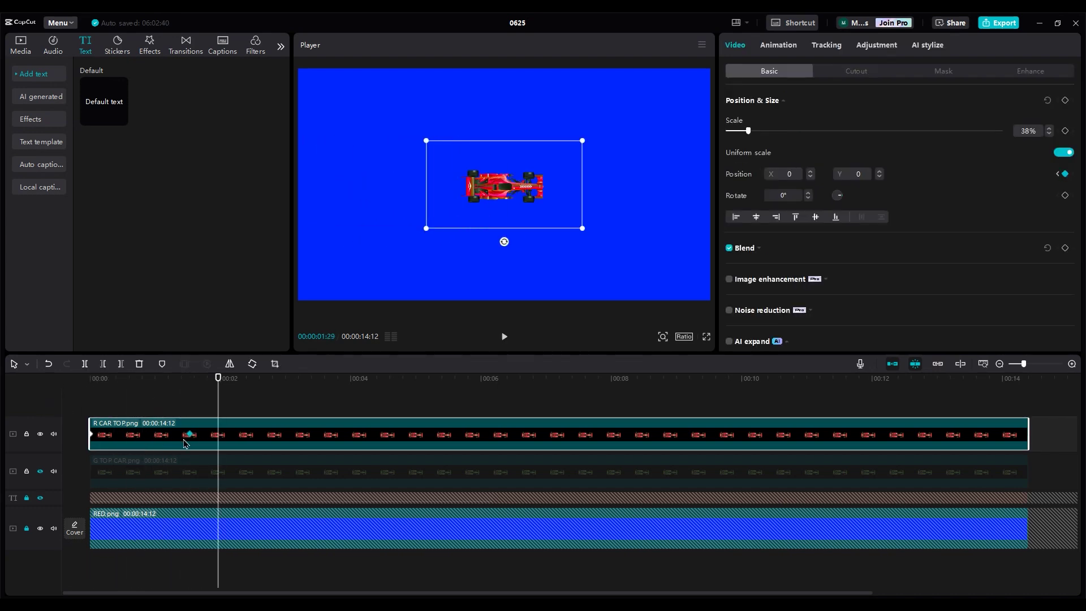
{"action": "left_click", "coordinate": [129, 402]}
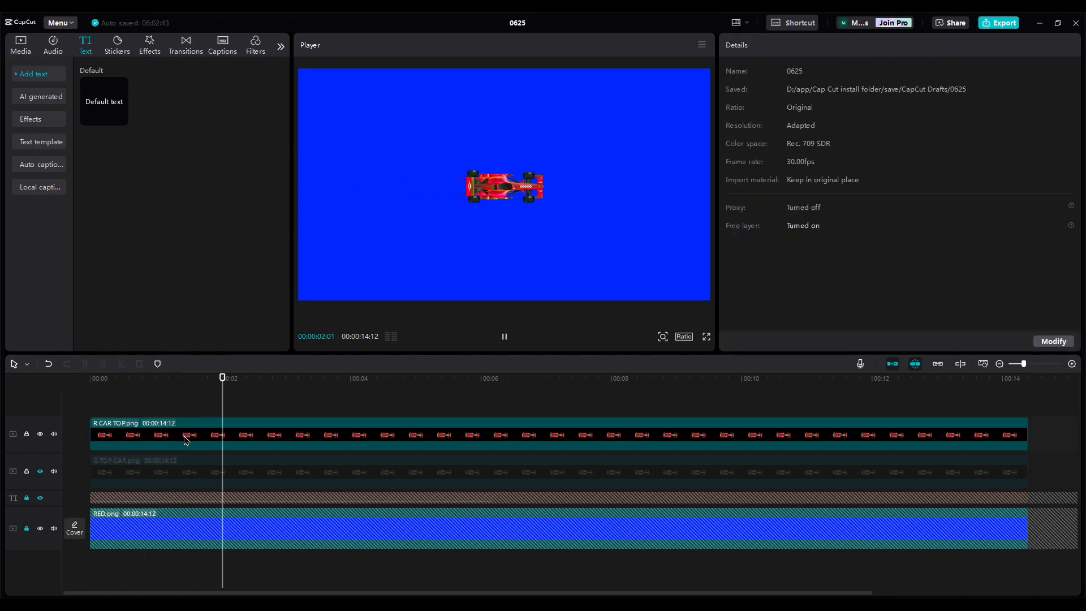
{"action": "key", "text": "space"}
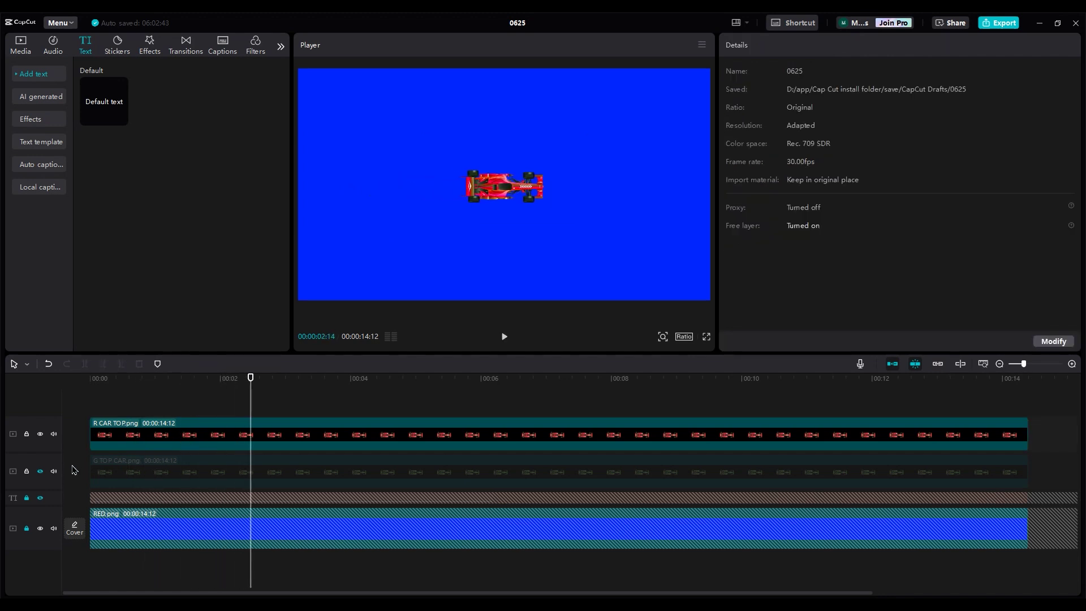
- Show the green car track, keyframe the car at X -919, Y 0 at 00:00:02:14, and place it off-screen at about X -2621, Y 0 at 00:00
{"action": "left_click", "coordinate": [40, 471]}
{"action": "left_click", "coordinate": [122, 472]}
{"action": "mouse_move", "coordinate": [410, 187]}
{"action": "left_mouse_down"}
{"action": "mouse_move", "coordinate": [394, 195]}
{"action": "mouse_move", "coordinate": [409, 195]}
{"action": "left_mouse_up"}
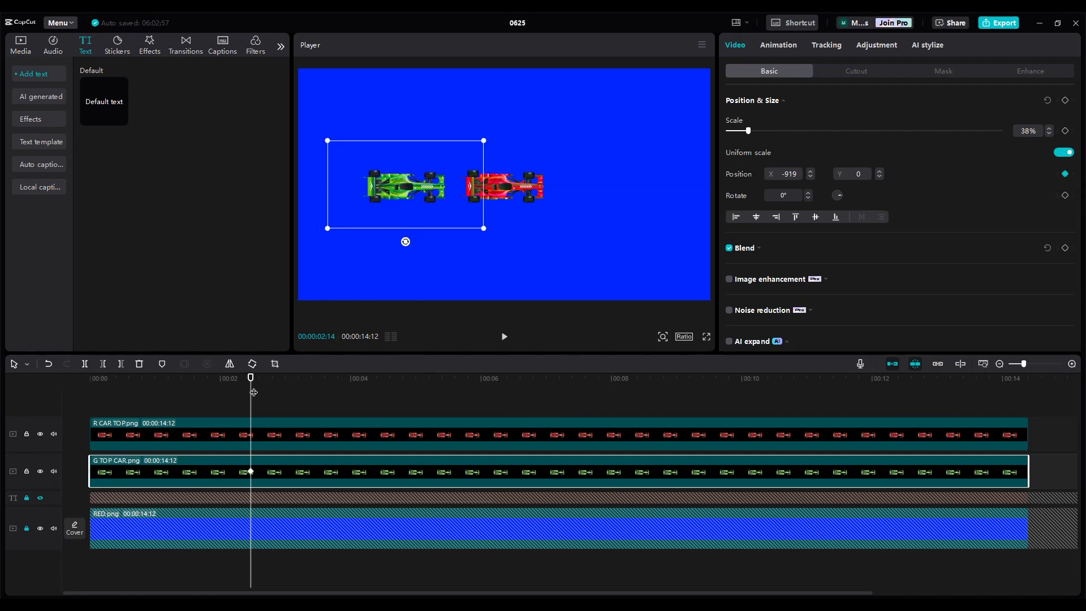
{"action": "left_click_drag", "start_coordinate": [254, 391], "coordinate": [77, 402]}
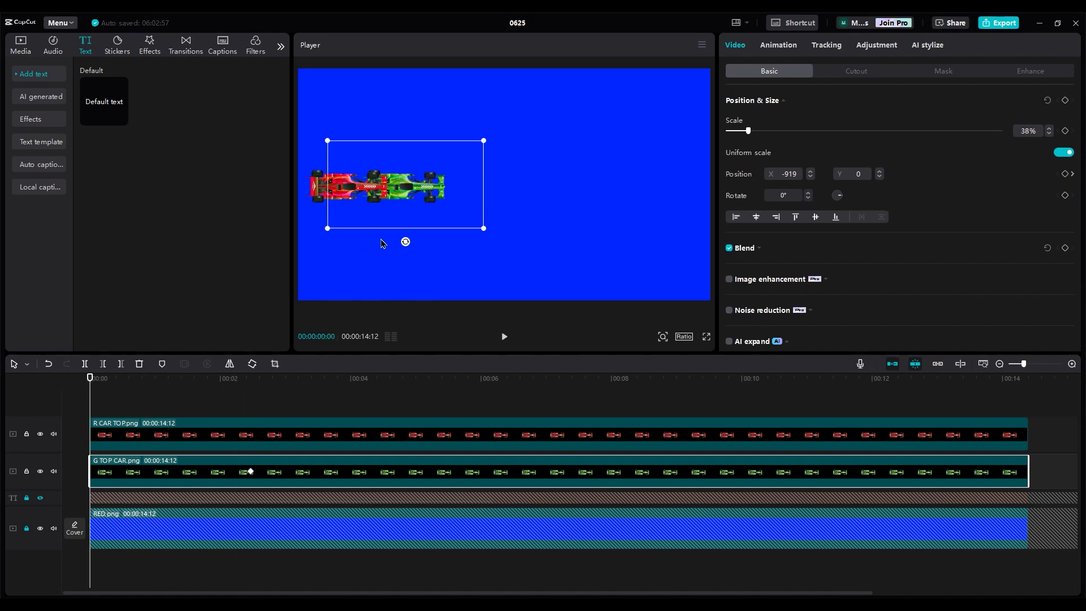
{"action": "left_click_drag", "start_coordinate": [421, 199], "coordinate": [286, 197]}
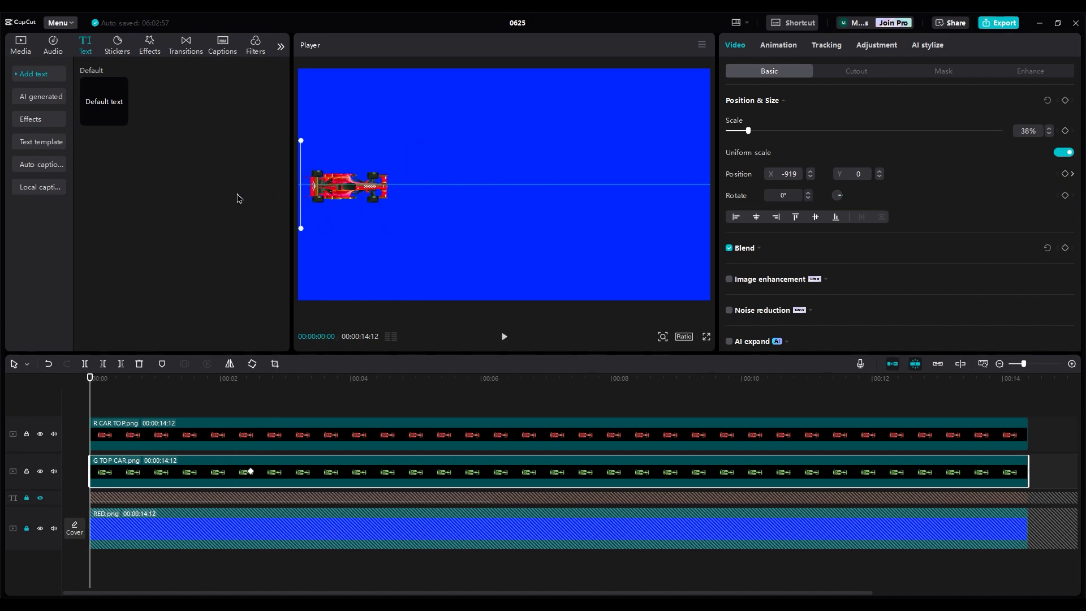
- Shift the green car clip so it starts about 13 frames after the red car clip, and replay the movement
{"action": "left_click_drag", "start_coordinate": [156, 463], "coordinate": [206, 462]}
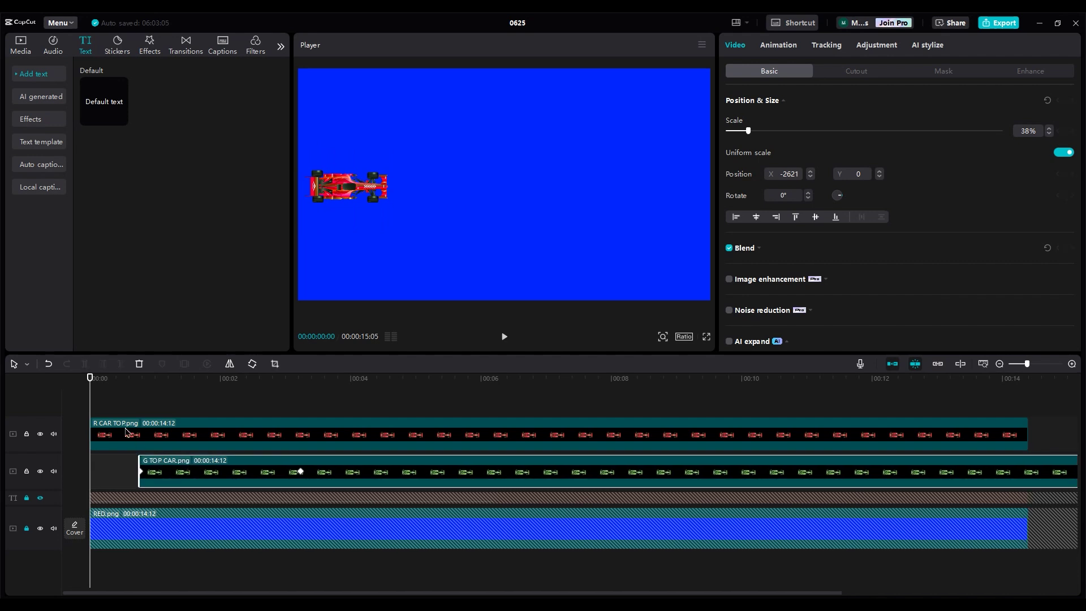
{"action": "left_click", "coordinate": [99, 413]}
{"action": "key", "text": "space"}
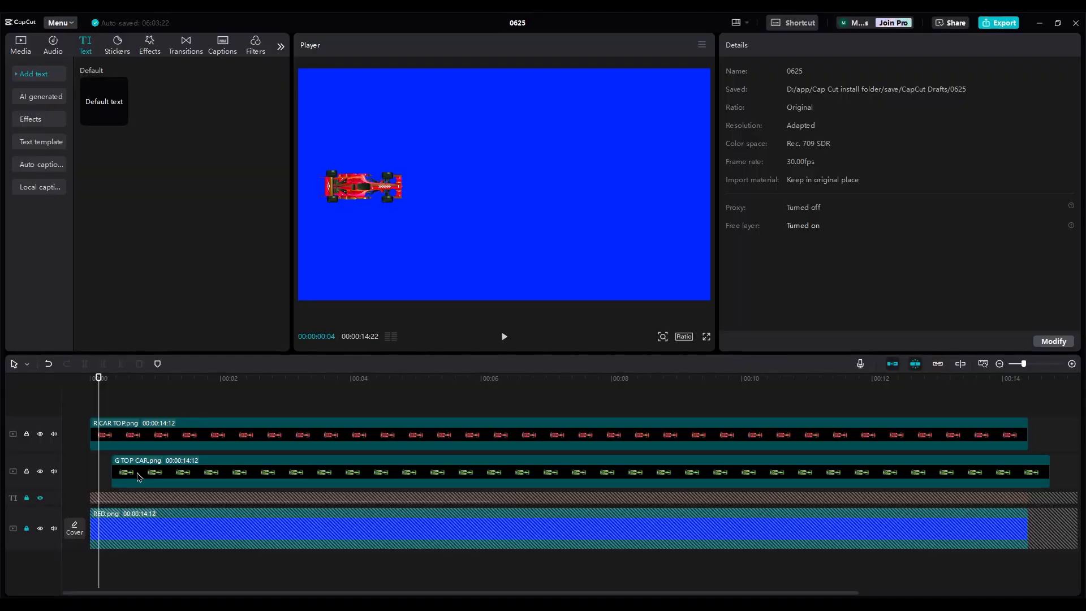
{"action": "key", "text": "ctrl+z"}
{"action": "left_click", "coordinate": [129, 470]}
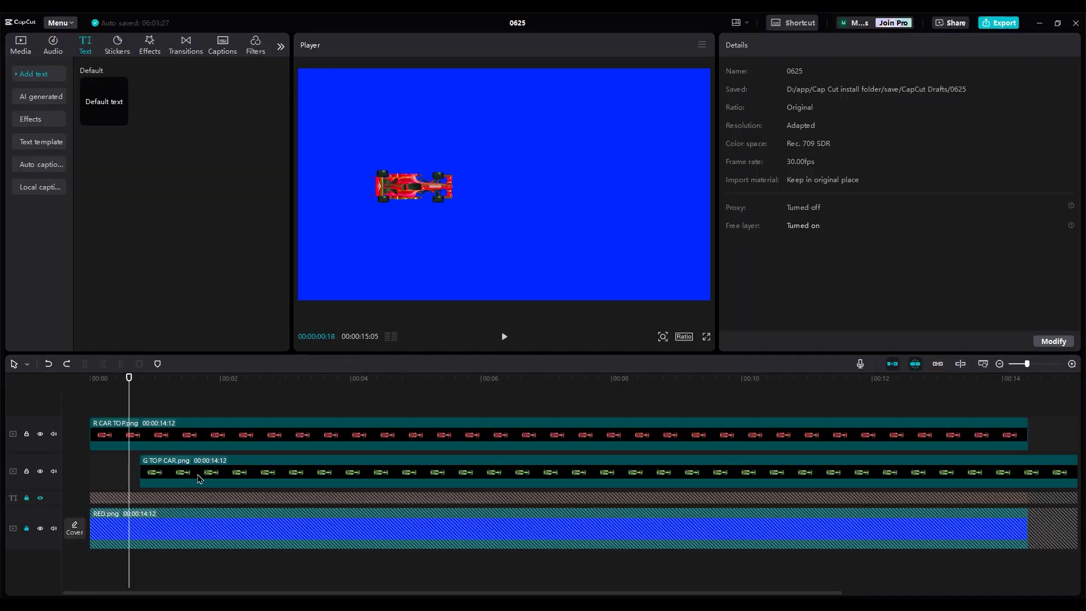
{"action": "left_click_drag", "start_coordinate": [199, 479], "coordinate": [176, 479]}
{"action": "key", "text": "space"}
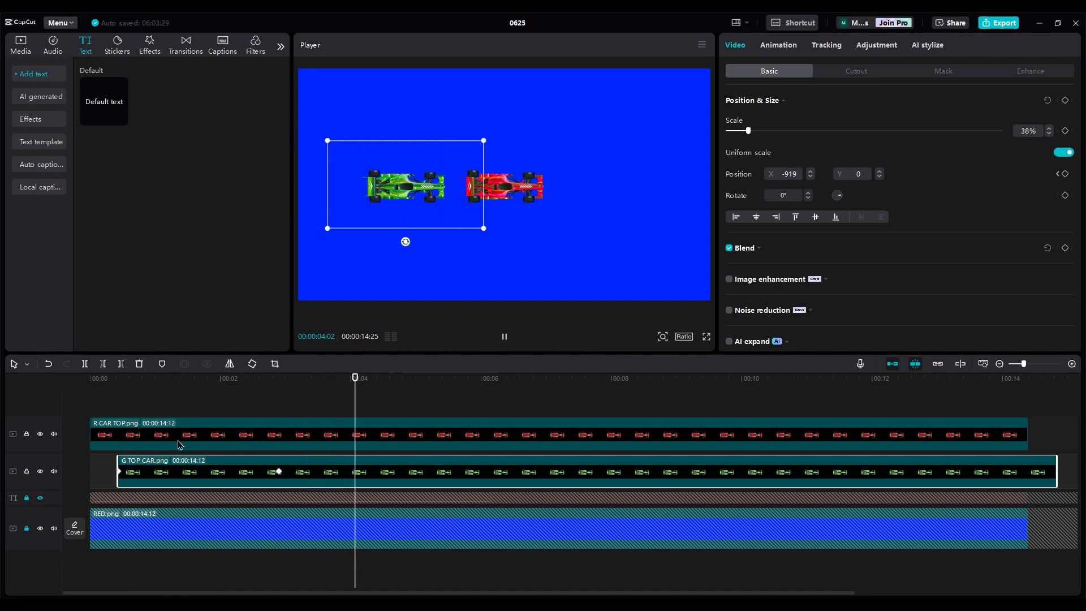
- Move the green car's second position keyframe to about 2.3 seconds and replay both cars' movement from near the start
{"action": "key", "text": "space"}
{"action": "left_click", "coordinate": [146, 422]}
{"action": "left_click", "coordinate": [147, 395]}
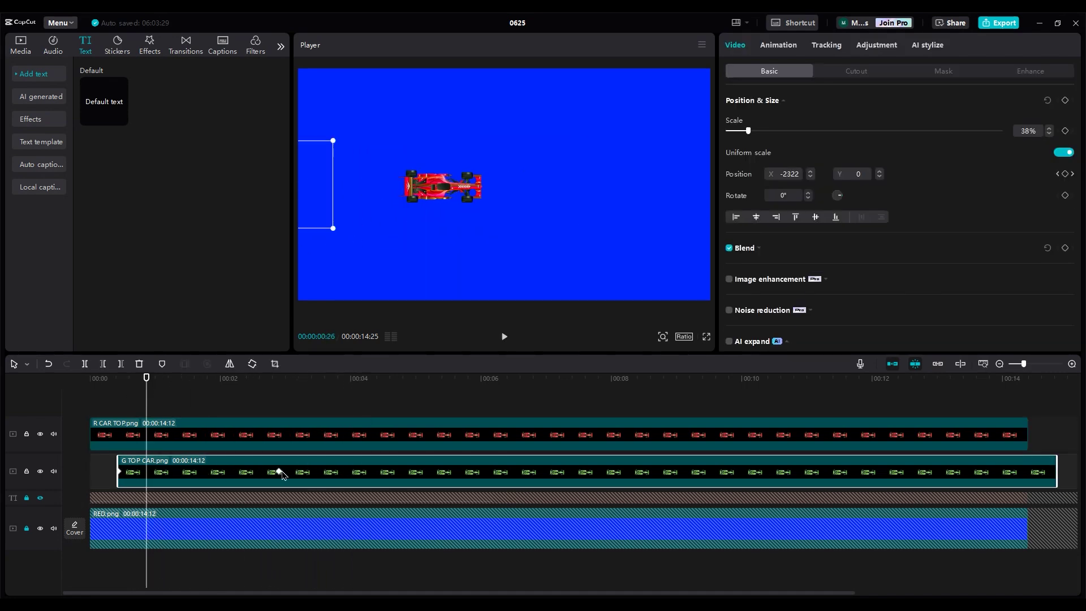
{"action": "left_click", "coordinate": [128, 431]}
{"action": "left_click", "coordinate": [116, 402]}
{"action": "key", "text": "space"}
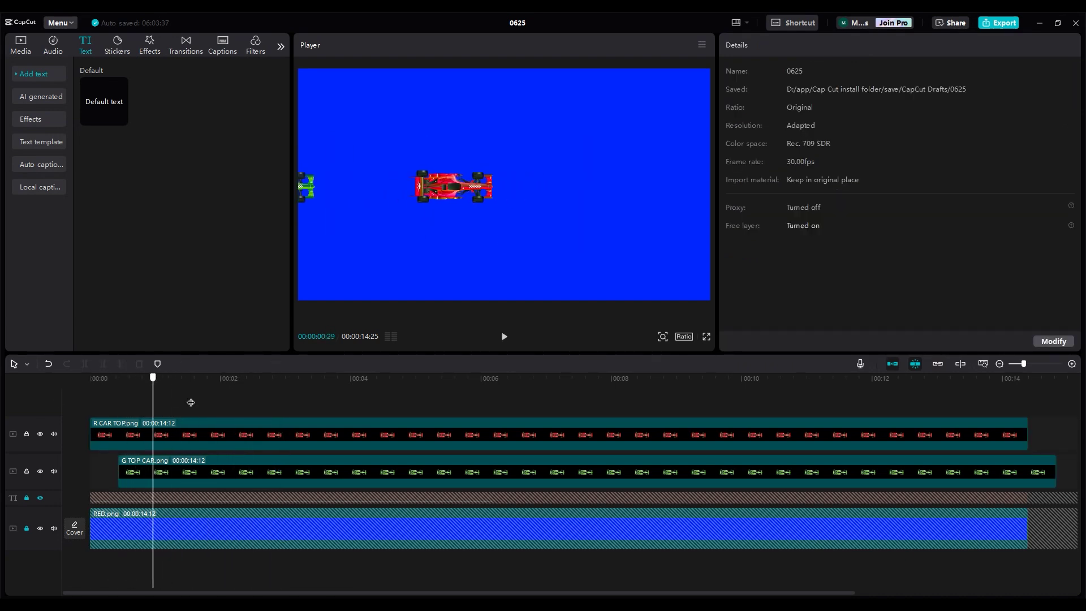
- Keyframe the green car's scale, position and rotation at 00:00:03:07, and set it to 12°, about X -819, Y -148 at 00:00:04:04
{"action": "left_click", "coordinate": [313, 410]}
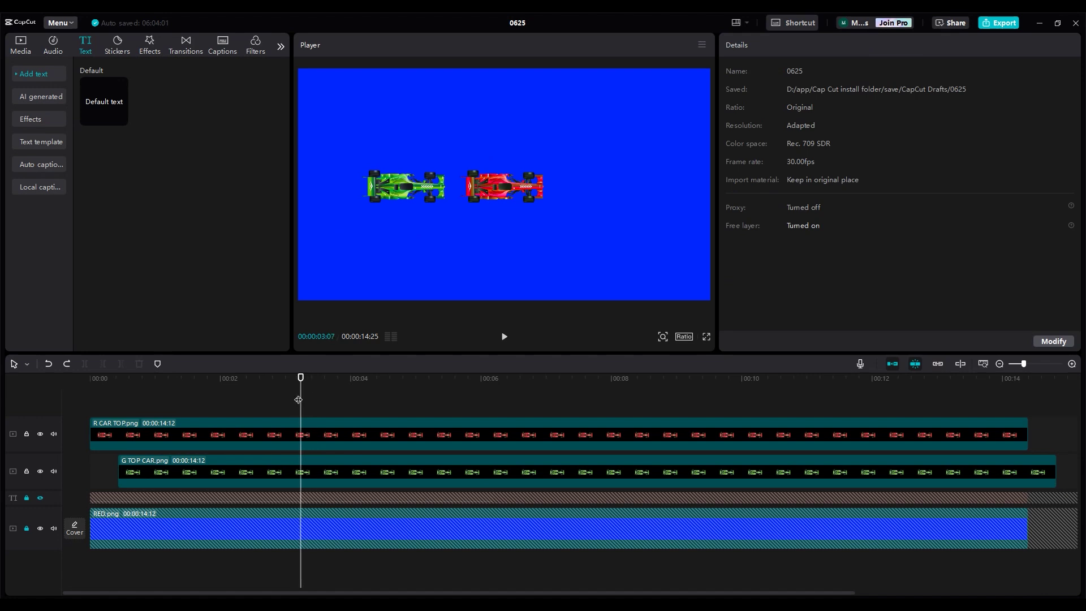
{"action": "left_click", "coordinate": [300, 474]}
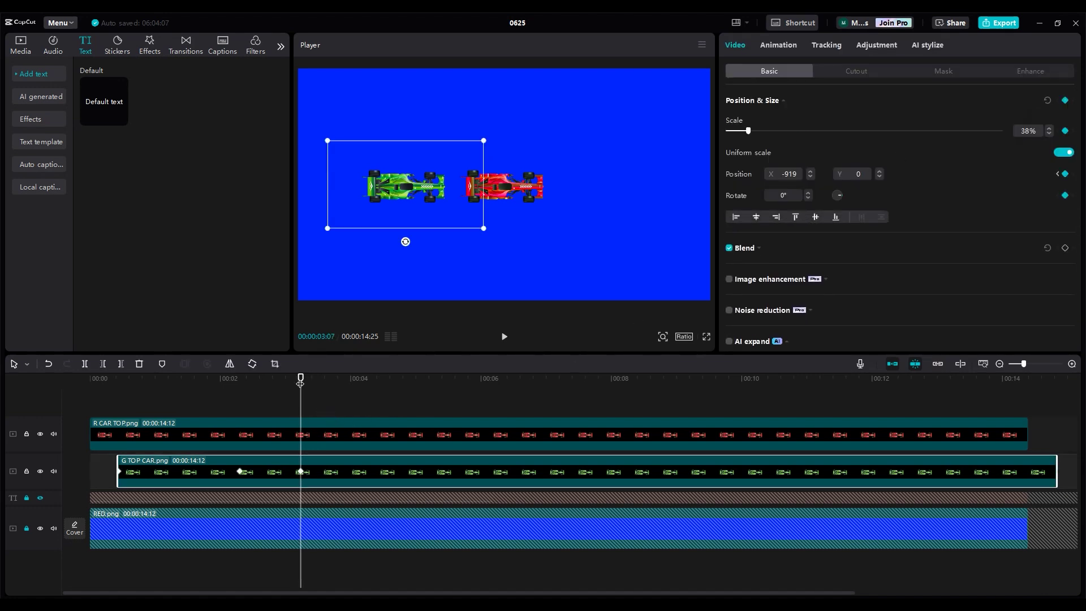
{"action": "left_click_drag", "start_coordinate": [305, 382], "coordinate": [360, 396]}
{"action": "mouse_move", "coordinate": [406, 242]}
{"action": "left_mouse_down"}
{"action": "mouse_move", "coordinate": [388, 239]}
{"action": "mouse_move", "coordinate": [394, 250]}
{"action": "left_mouse_up"}
{"action": "key", "text": "ctrl+z"}
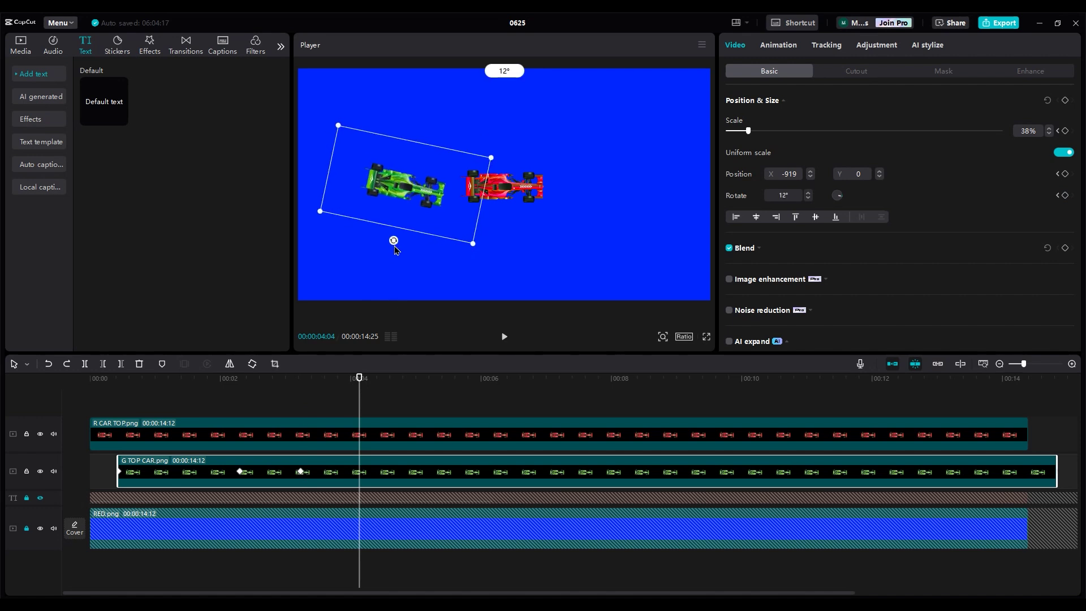
{"action": "left_click_drag", "start_coordinate": [405, 186], "coordinate": [417, 202]}
- Move the green car to about X -703, Y -269 at 00:00:04:18 and straighten it to 0° at 00:00:05:12
{"action": "left_click_drag", "start_coordinate": [359, 377], "coordinate": [389, 379]}
{"action": "left_click_drag", "start_coordinate": [417, 203], "coordinate": [428, 214]}
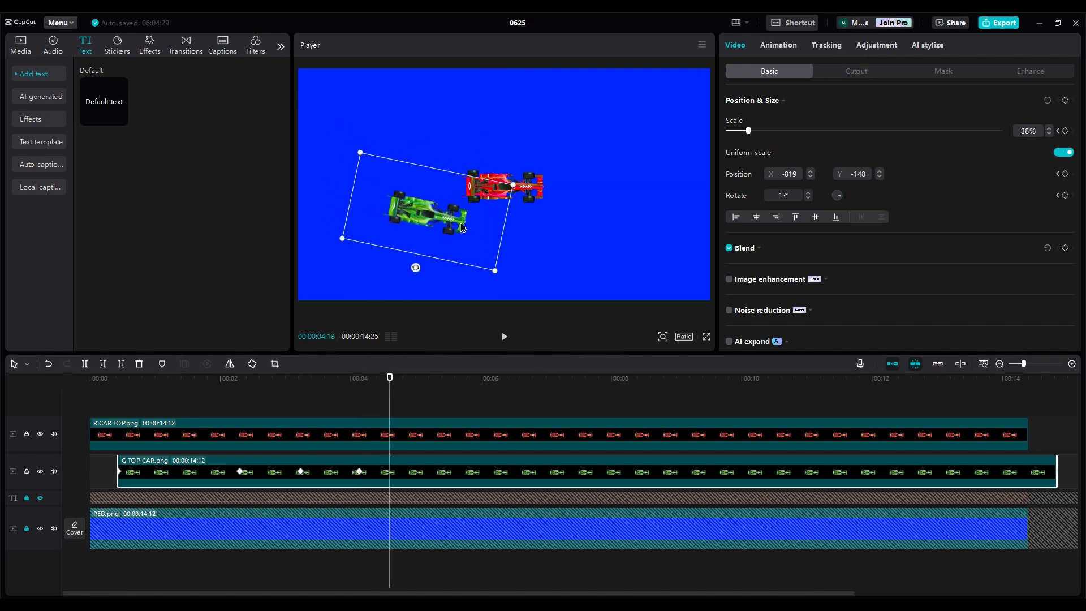
{"action": "left_click_drag", "start_coordinate": [416, 269], "coordinate": [430, 275]}
{"action": "left_click", "coordinate": [442, 377]}
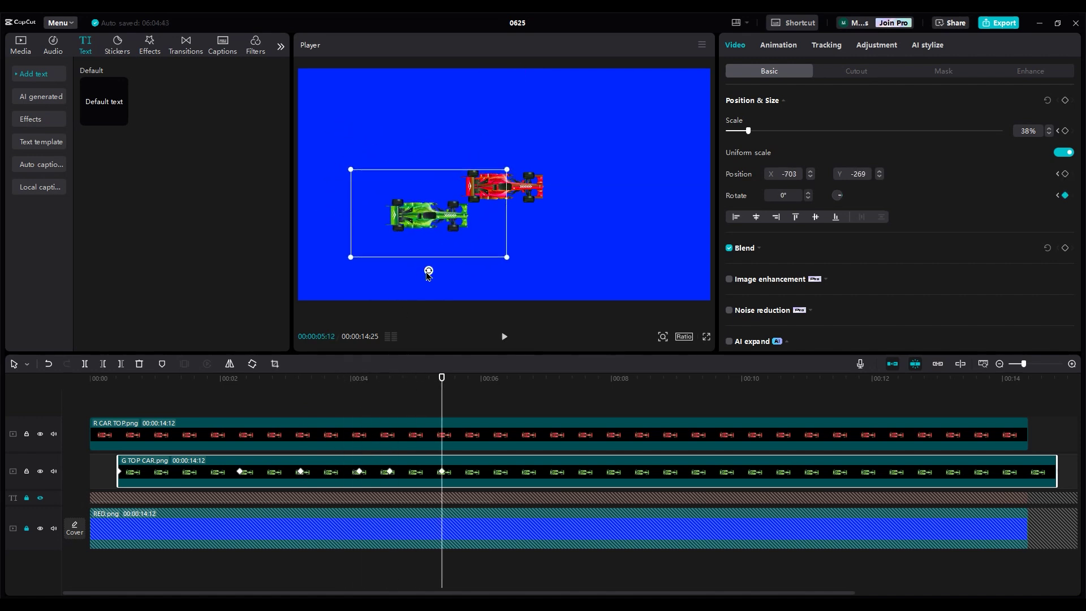
- Move the green car ahead of the red car, near the frame's right edge, at about 6.7 seconds and preview the overtake in full screen
{"action": "left_click", "coordinate": [529, 377]}
{"action": "left_click_drag", "start_coordinate": [439, 221], "coordinate": [662, 231]}
{"action": "left_click", "coordinate": [430, 406]}
{"action": "key", "text": "space"}
{"action": "key", "text": "space"}
{"action": "left_click", "coordinate": [437, 475]}
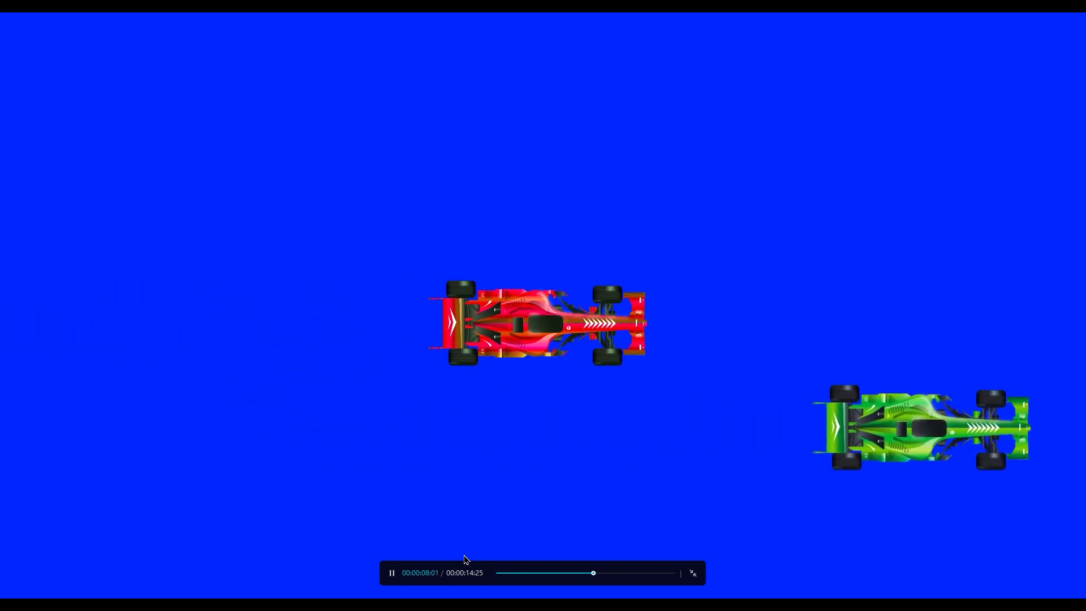
{"action": "key", "text": "Escape"}
- Show the red car clip's keyframe graph, apply a smooth ease curve to its X-position keyframes, and replay from the start
{"action": "left_click", "coordinate": [429, 405]}
{"action": "left_click_drag", "start_coordinate": [429, 404], "coordinate": [293, 423]}
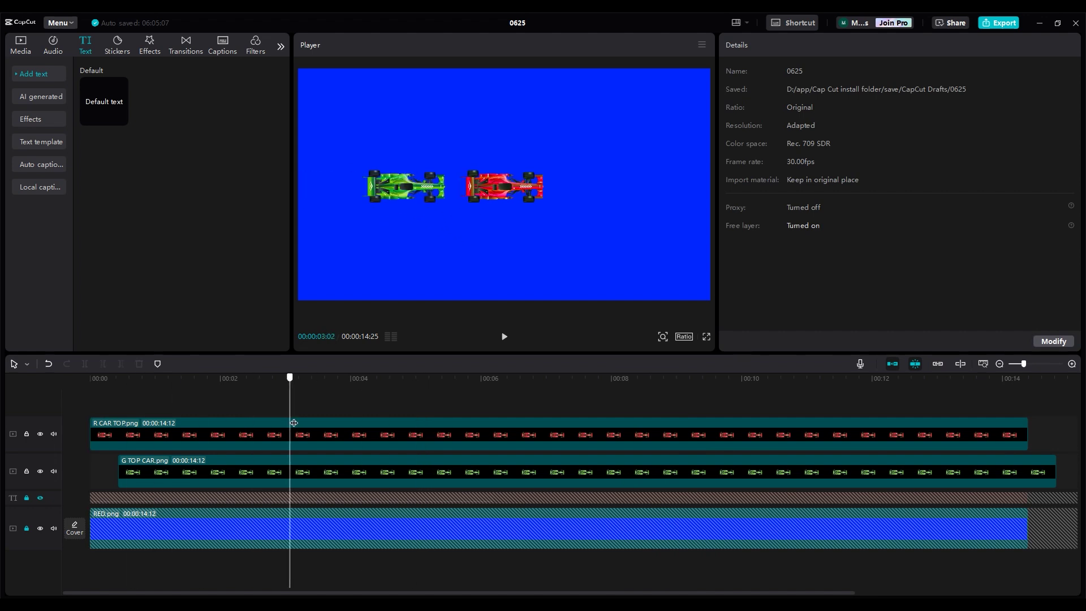
{"action": "left_click", "coordinate": [192, 434]}
{"action": "right_click", "coordinate": [196, 435]}
{"action": "left_click", "coordinate": [242, 573]}
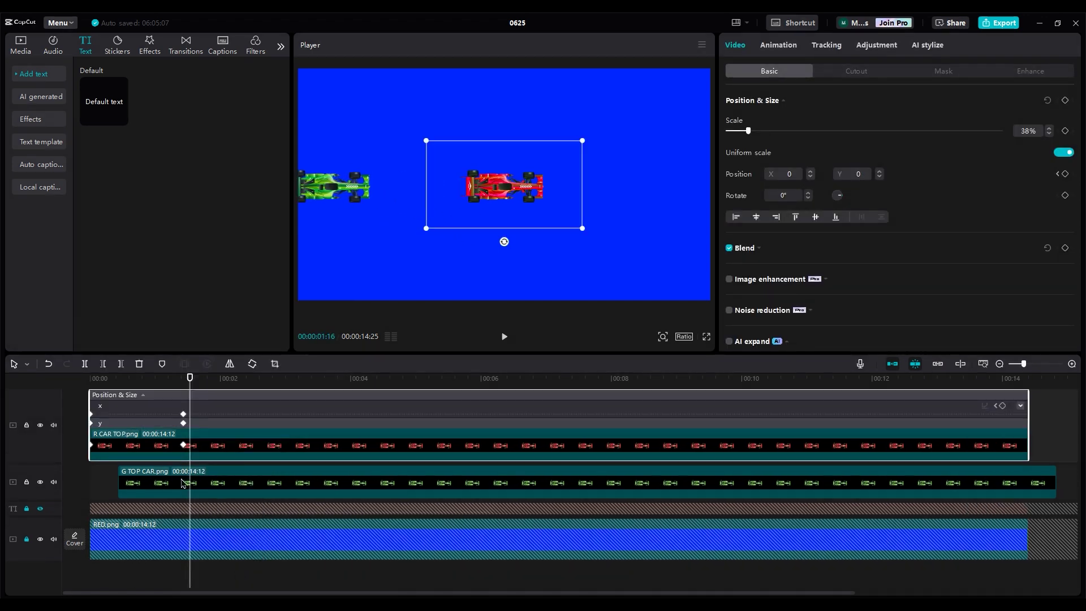
{"action": "left_click", "coordinate": [1020, 406]}
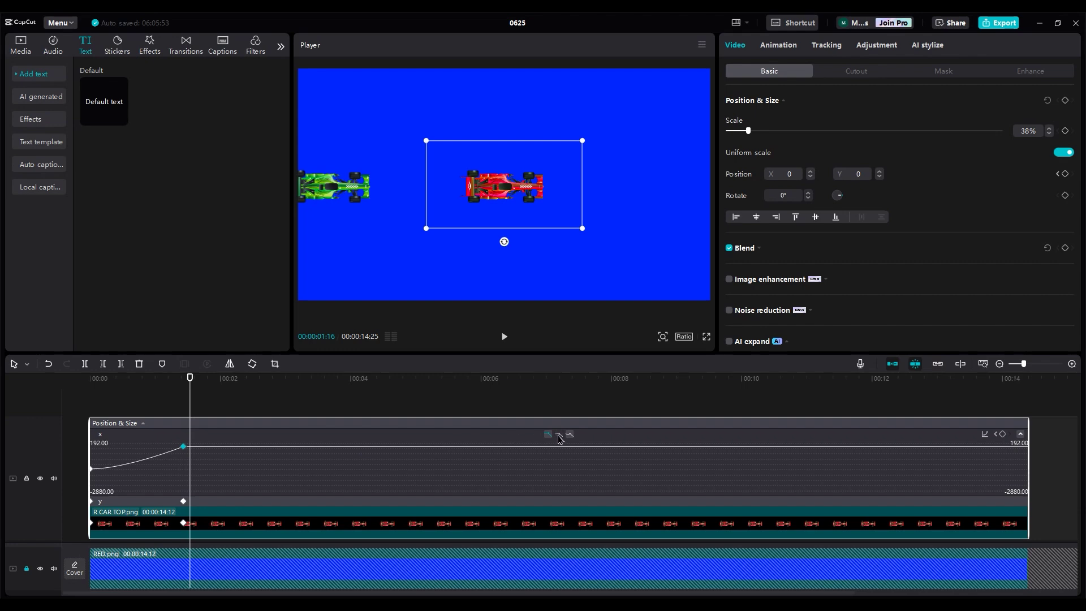
{"action": "left_click_drag", "start_coordinate": [182, 398], "coordinate": [16, 409]}
{"action": "key", "text": "space"}
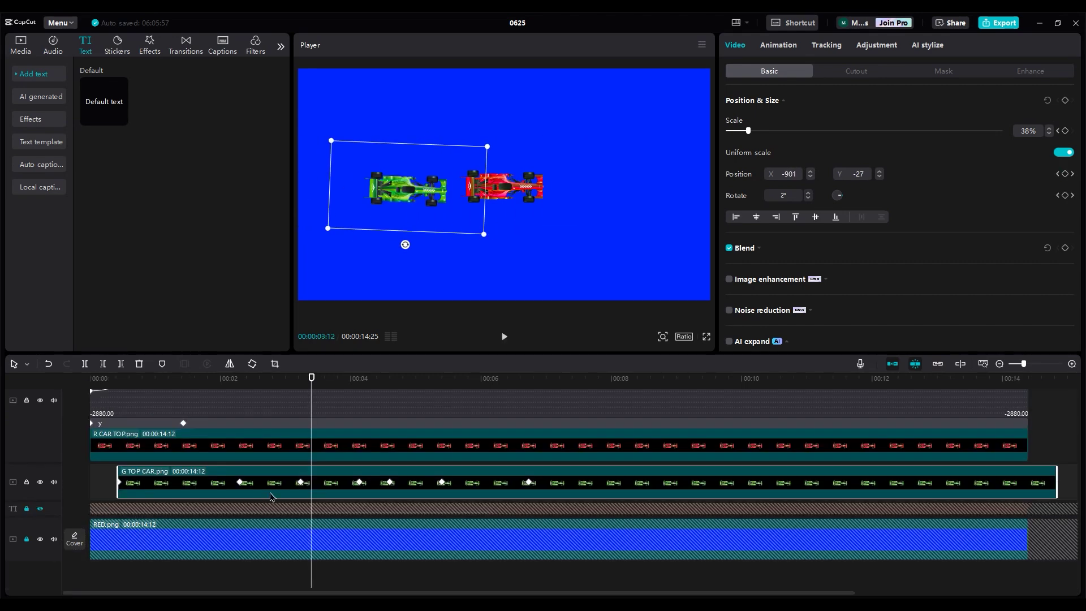
- Show the green car clip's keyframe graph and apply smooth ease curves to its X-position keyframes
{"action": "right_click", "coordinate": [270, 498]}
{"action": "left_click", "coordinate": [320, 574]}
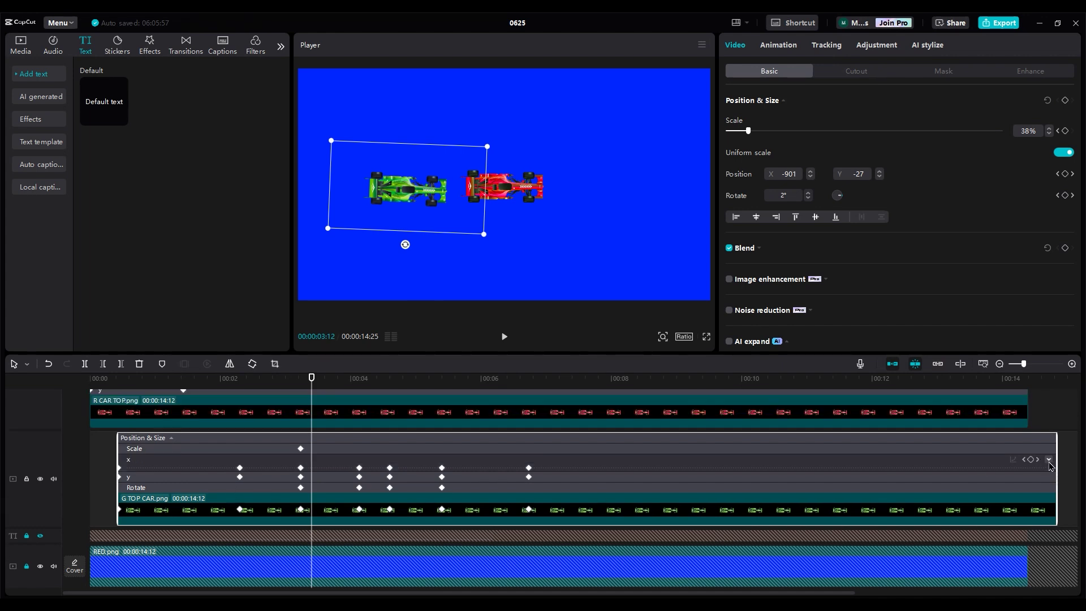
{"action": "left_click", "coordinate": [1047, 465]}
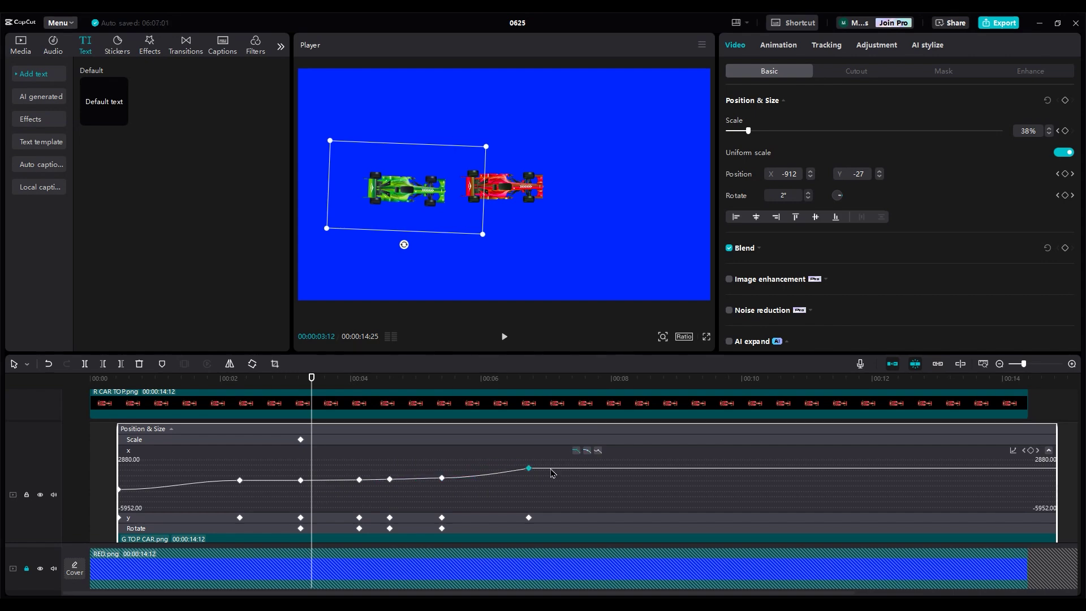
{"action": "left_click", "coordinate": [1047, 450]}
- Smooth the green car's rotation curve at the 00:00:03:07 and 00:00:04:04 keyframes and replay the animation
{"action": "left_click", "coordinate": [1047, 497]}
{"action": "left_click", "coordinate": [300, 478]}
{"action": "left_click", "coordinate": [587, 444]}
{"action": "left_click", "coordinate": [359, 471]}
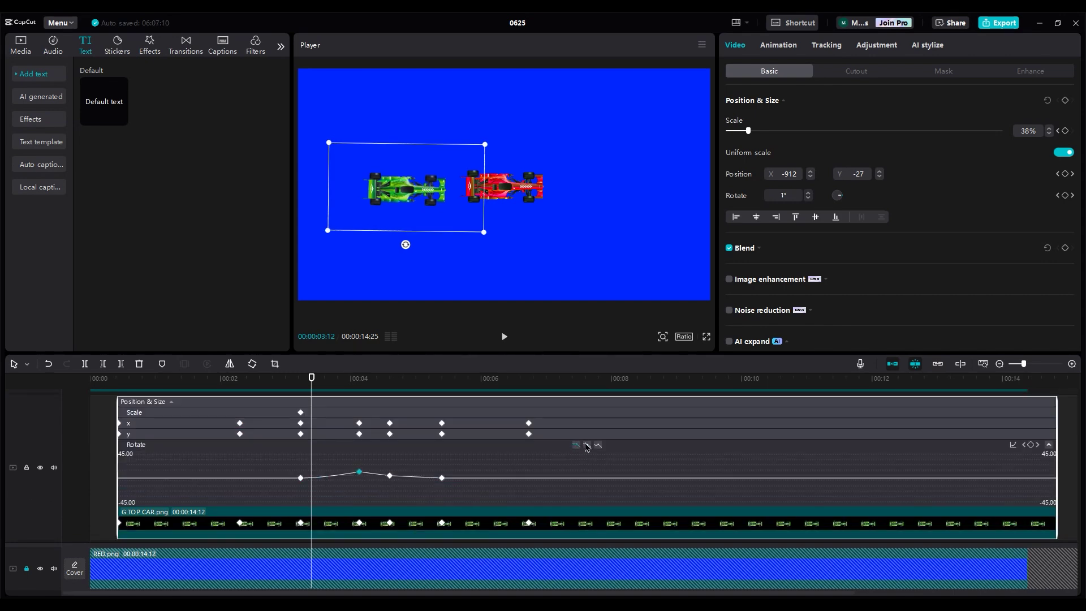
{"action": "left_click_drag", "start_coordinate": [311, 419], "coordinate": [34, 429]}
{"action": "left_click", "coordinate": [101, 533]}
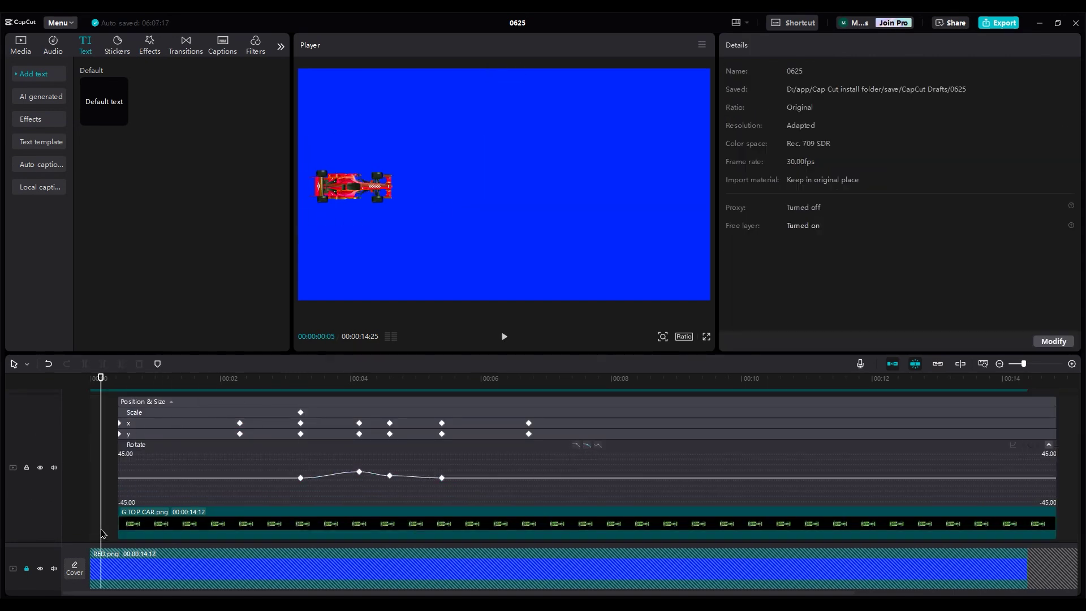
{"action": "key", "text": "space"}
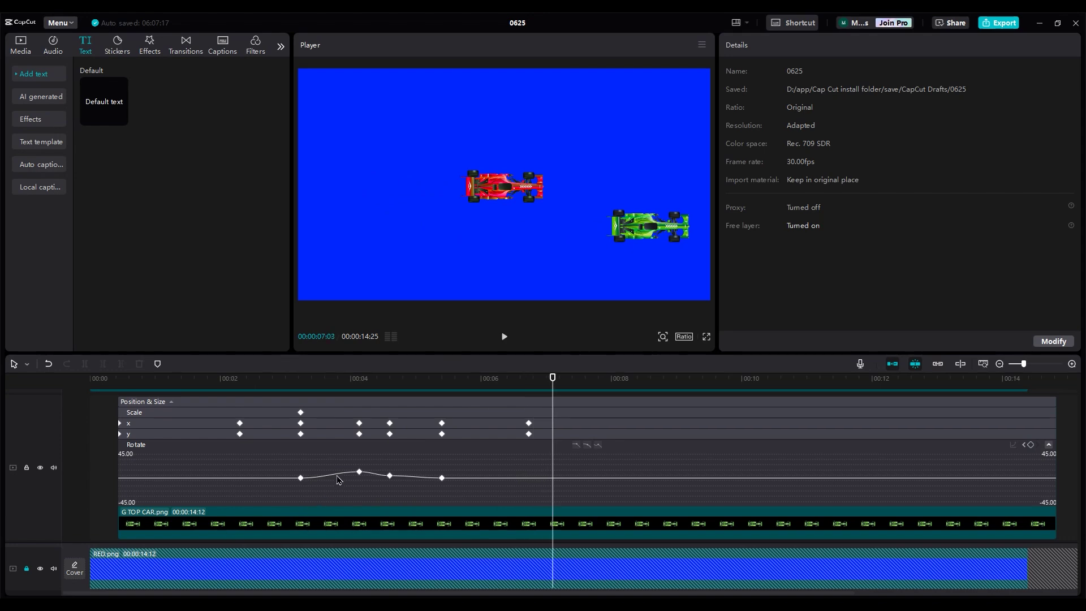
- Delete the green car's X-position keyframe at 00:00:04:18 and replay that section
{"action": "scroll", "coordinate": [338, 479], "scroll_direction": "up", "scroll_amount": 1}
{"action": "left_click_drag", "start_coordinate": [369, 390], "coordinate": [395, 392]}
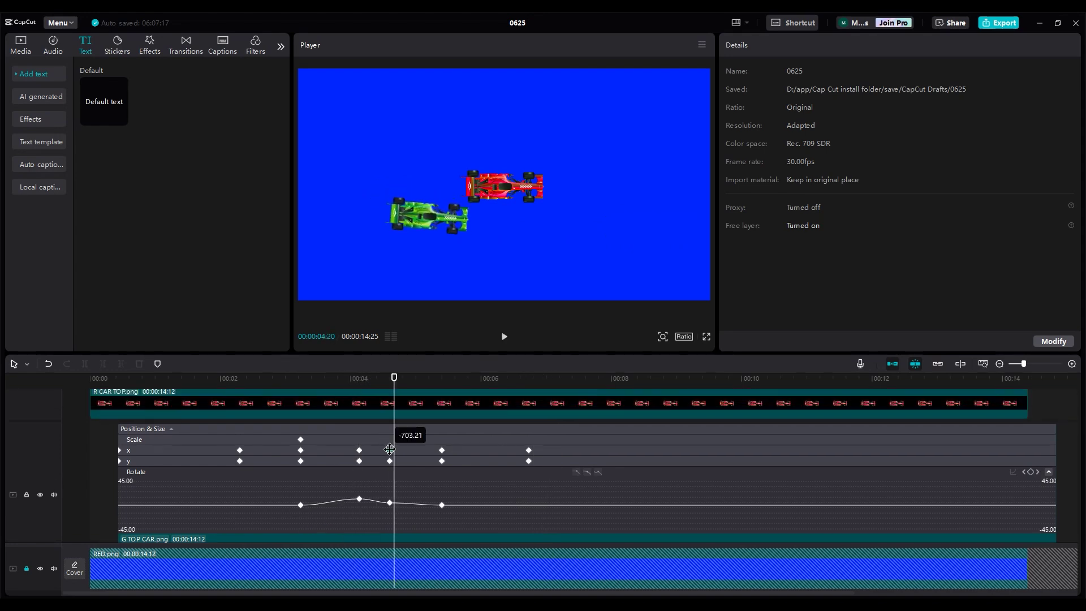
{"action": "key", "text": "Delete"}
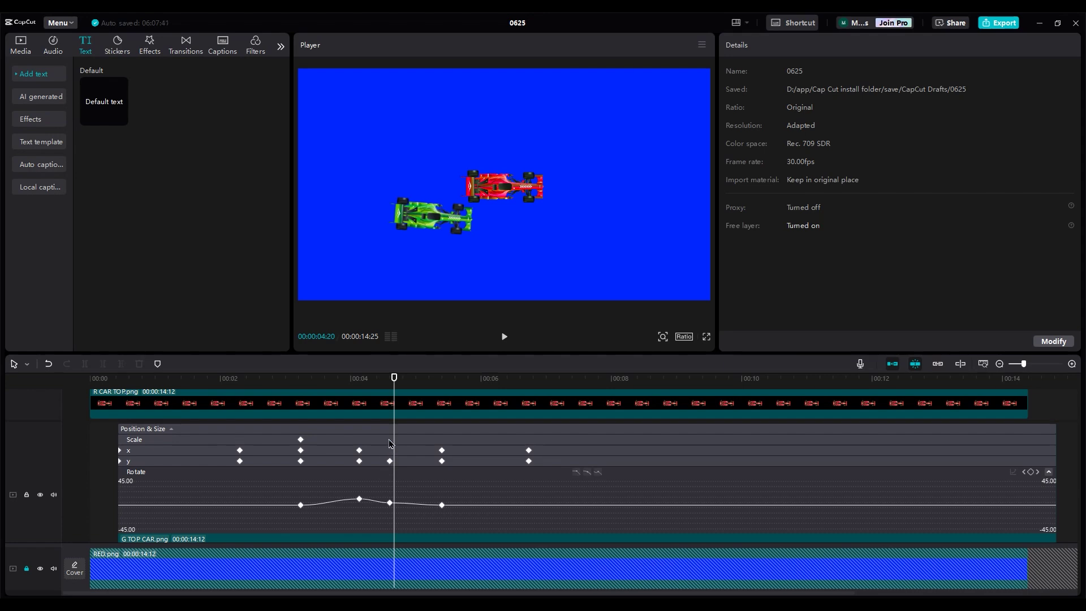
{"action": "key", "text": "space"}
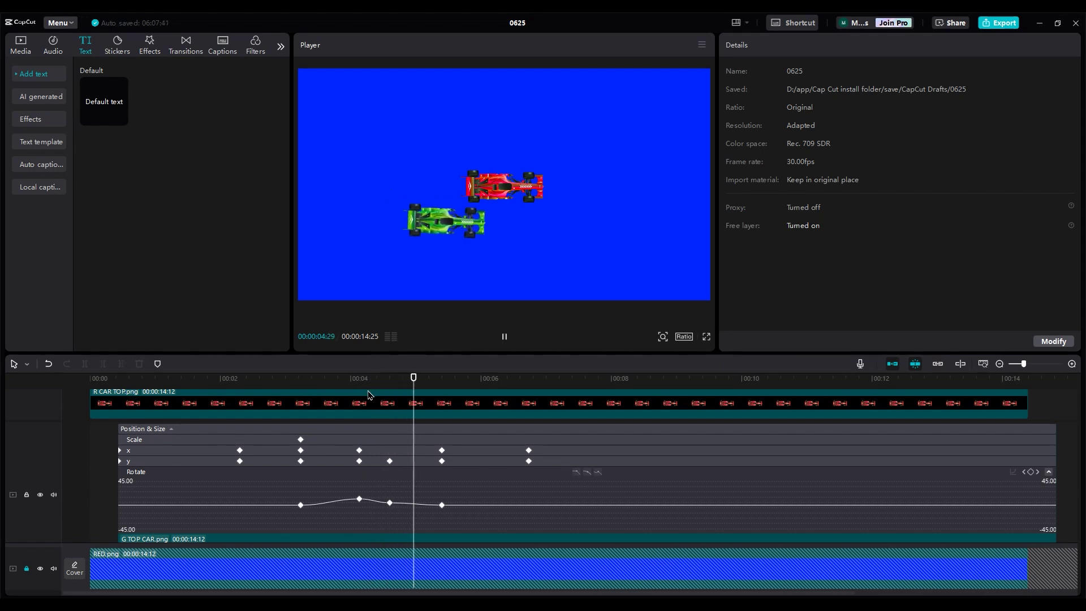
{"action": "key", "text": "space"}
- Move the green car's last rotation keyframe to about 5.8 seconds and preview the animation in full screen
{"action": "left_click_drag", "start_coordinate": [378, 392], "coordinate": [395, 409]}
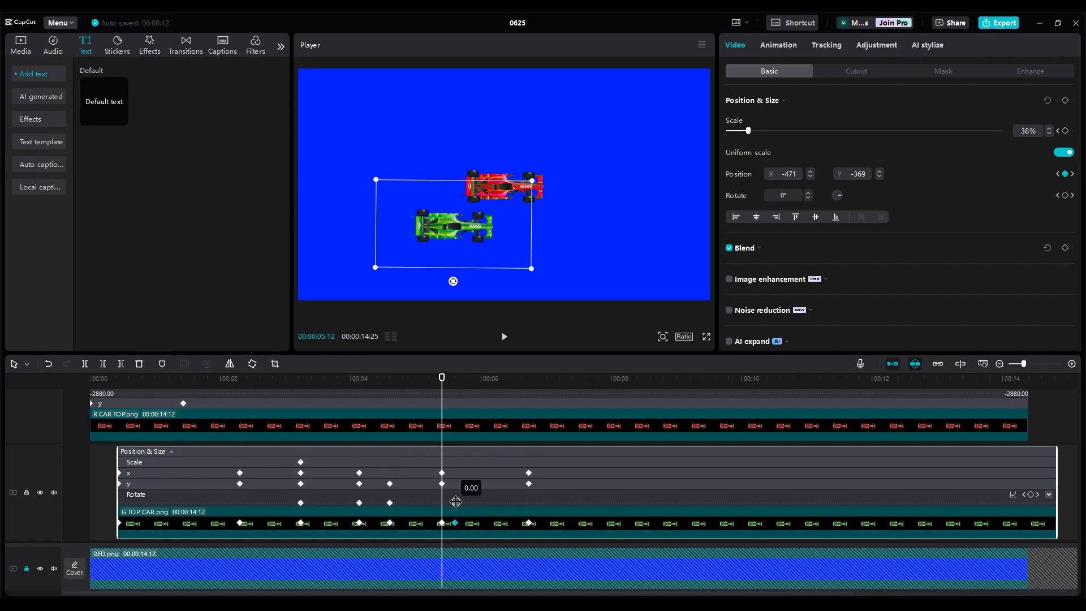
{"action": "left_click_drag", "start_coordinate": [456, 502], "coordinate": [465, 501]}
{"action": "left_click_drag", "start_coordinate": [432, 396], "coordinate": [428, 392]}
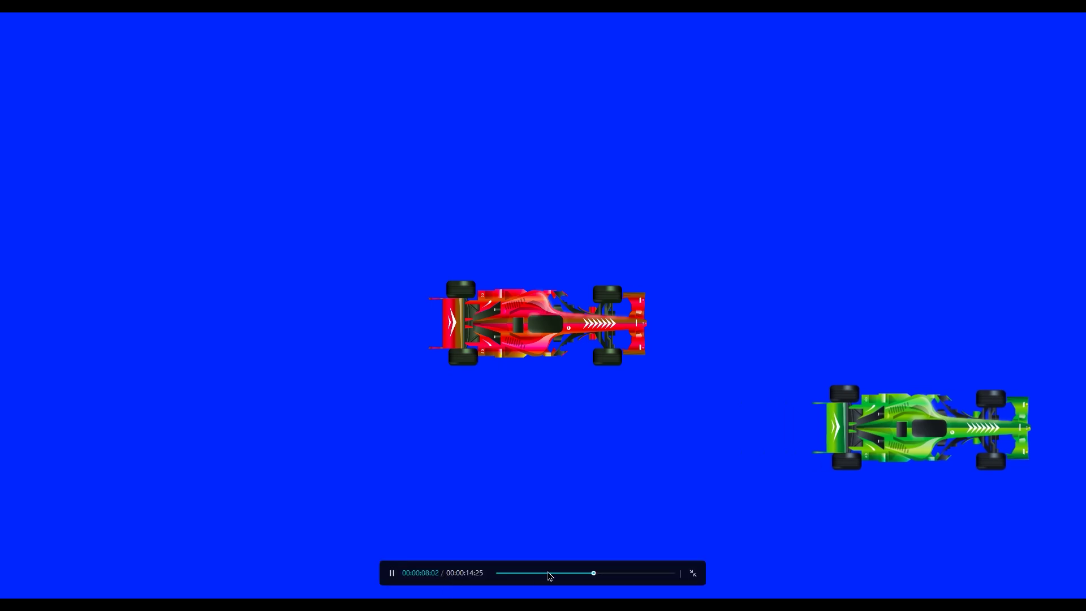
{"action": "left_click", "coordinate": [548, 573]}
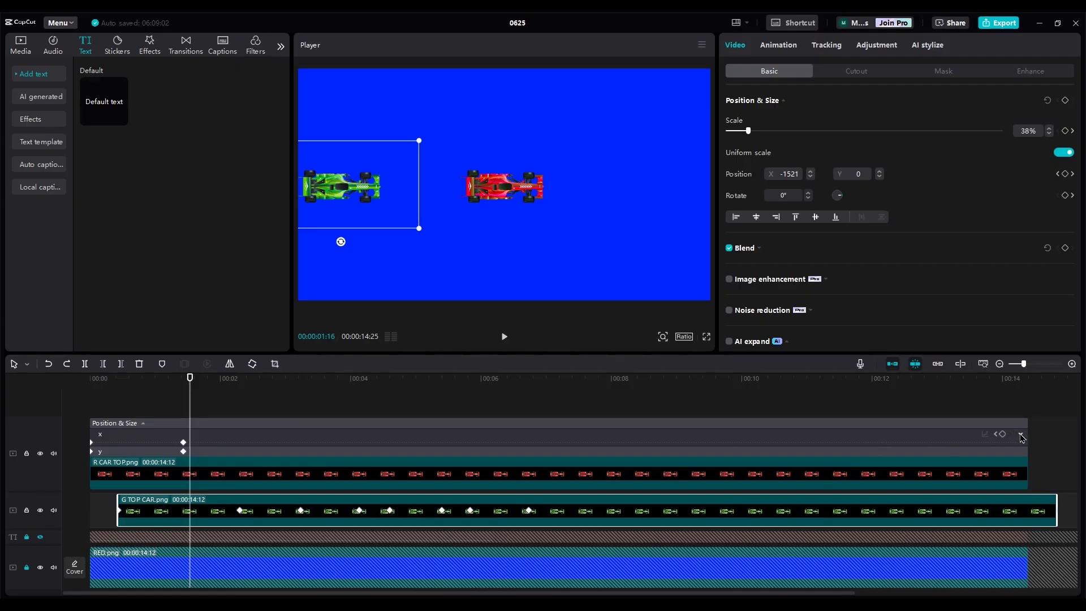
- Lengthen the curve handle of the red car's centre X-position keyframe towards the clip start for a softer slow-down, and replay
{"action": "left_click", "coordinate": [1021, 435]}
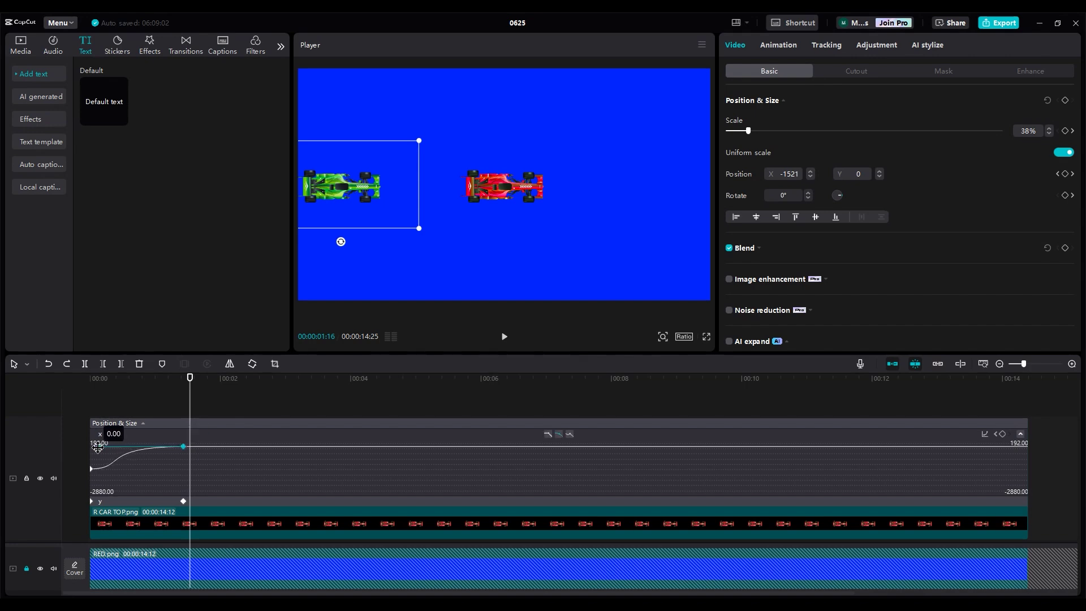
{"action": "left_click_drag", "start_coordinate": [98, 447], "coordinate": [94, 448]}
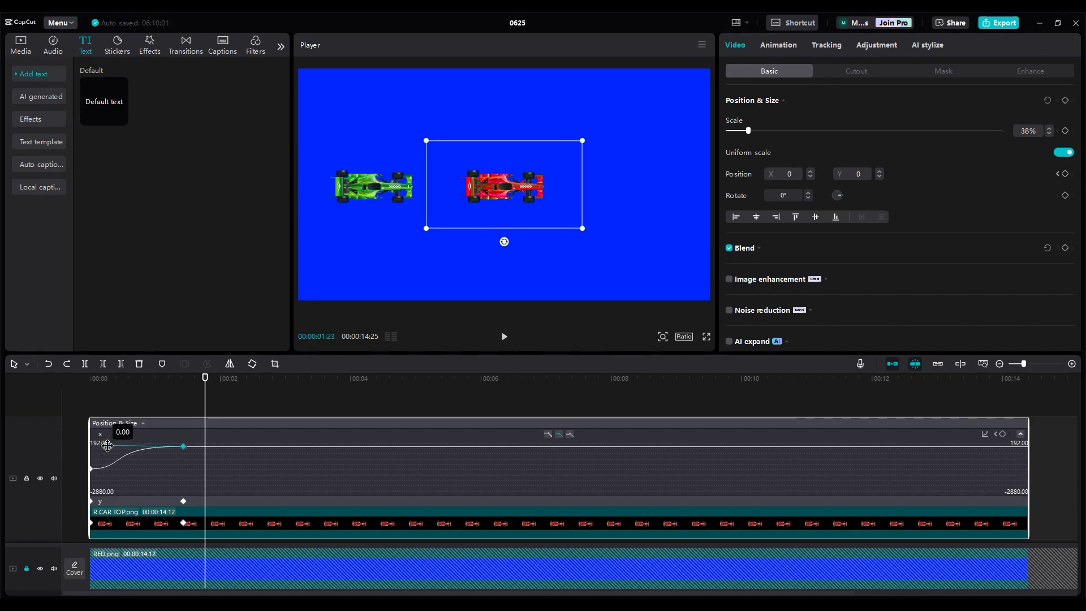
{"action": "left_click", "coordinate": [126, 403]}
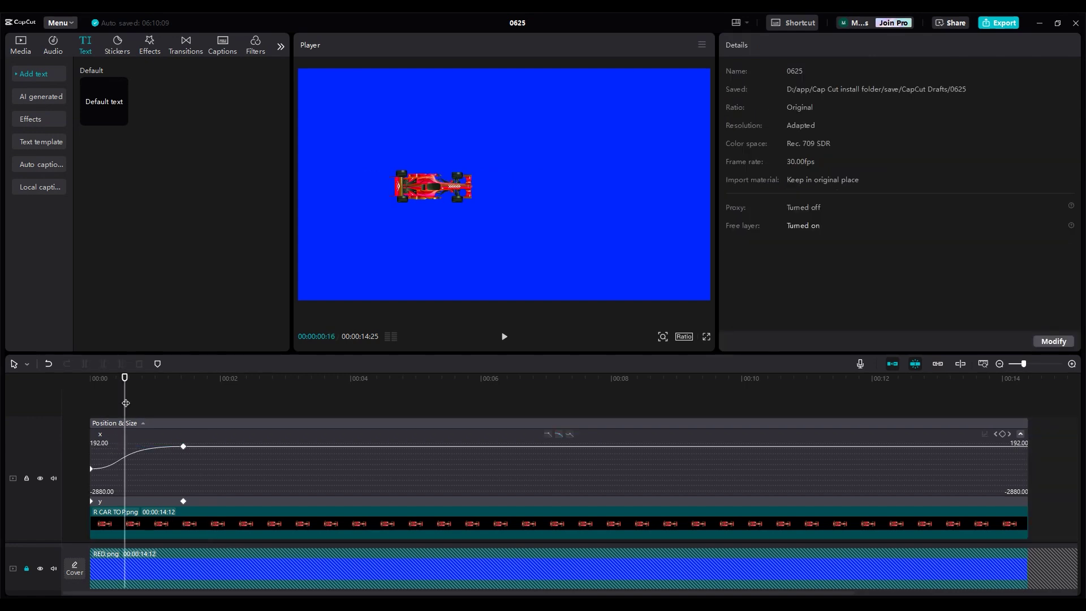
{"action": "left_click", "coordinate": [94, 391]}
{"action": "key", "text": "space"}
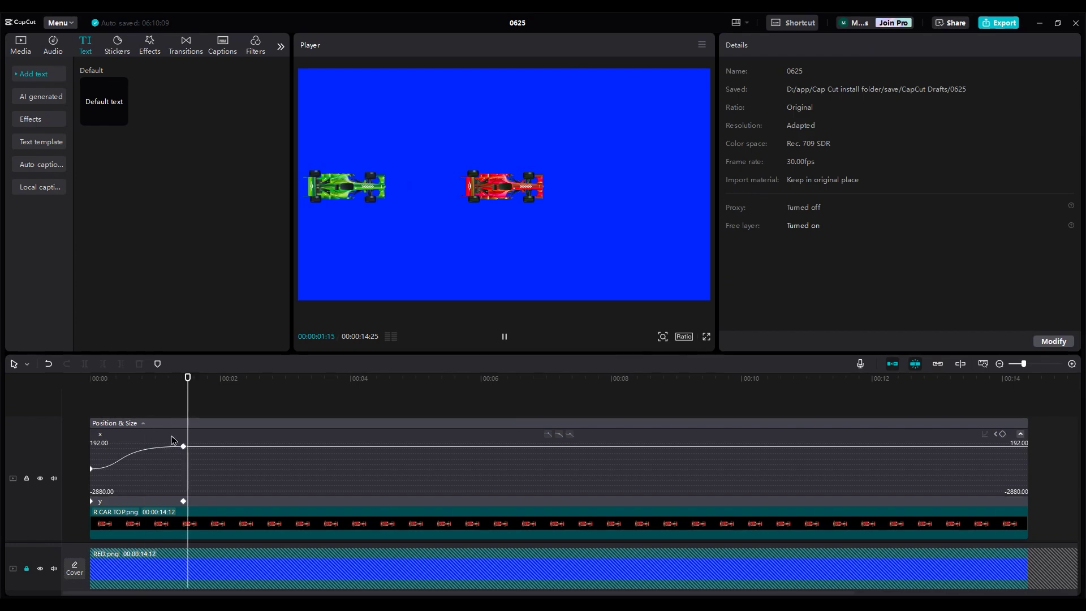
{"action": "key", "text": "space"}
- Show the green car clip's keyframe animation and expand its X-position curve
{"action": "scroll", "coordinate": [202, 487], "scroll_direction": "down", "scroll_amount": 3}
{"action": "left_click", "coordinate": [188, 489]}
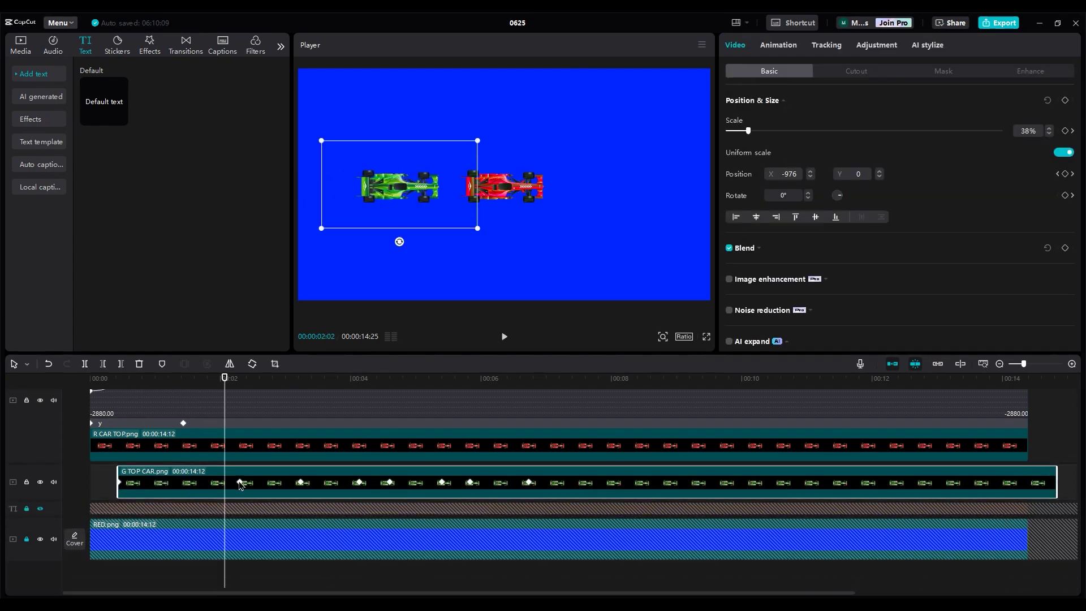
{"action": "right_click", "coordinate": [962, 485]}
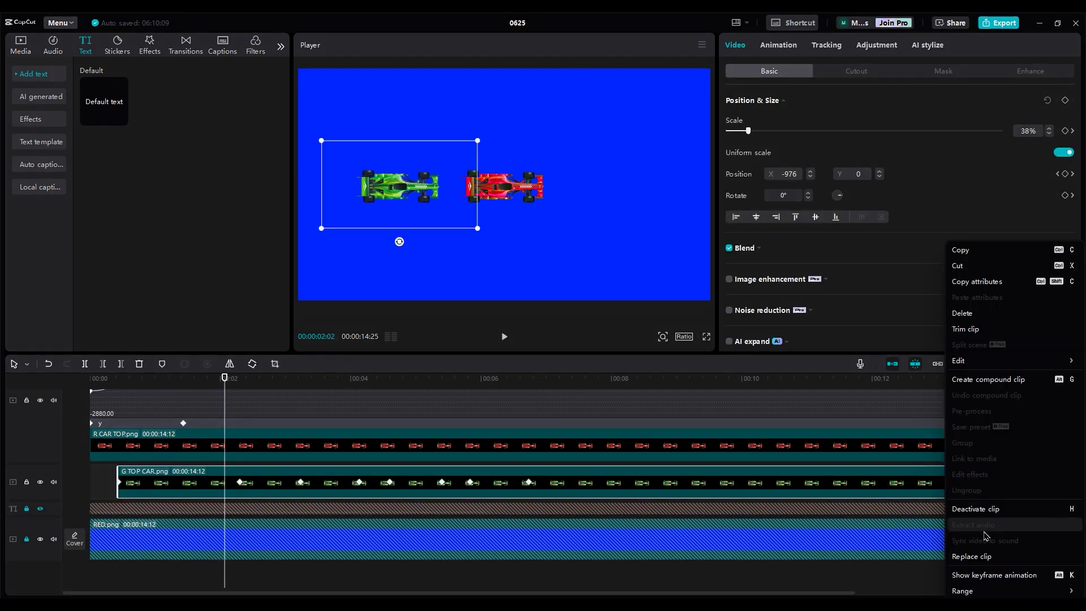
{"action": "left_click", "coordinate": [993, 576]}
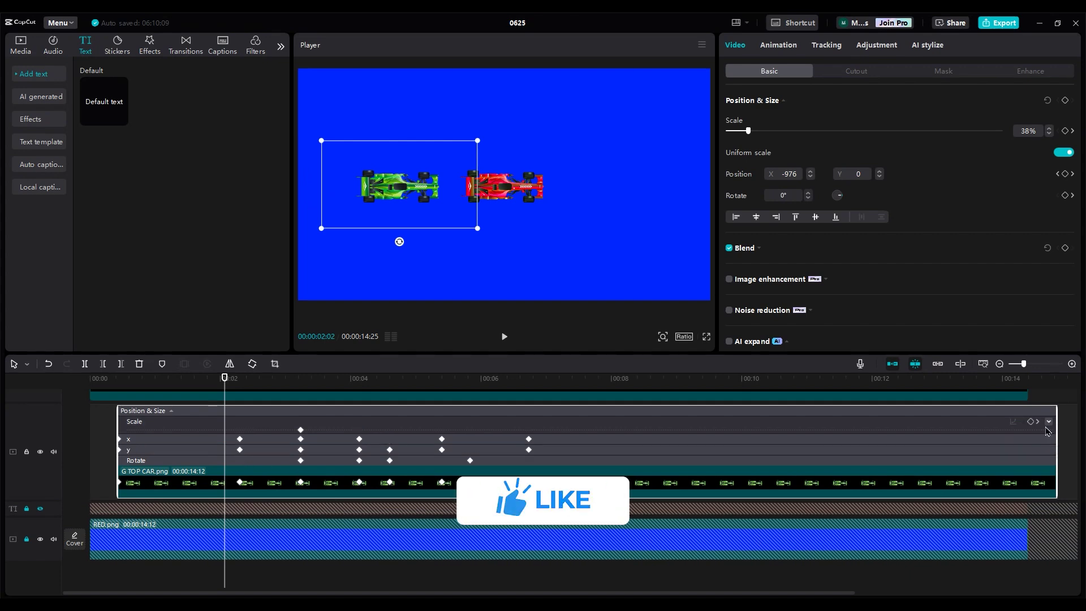
{"action": "left_click", "coordinate": [1048, 425]}
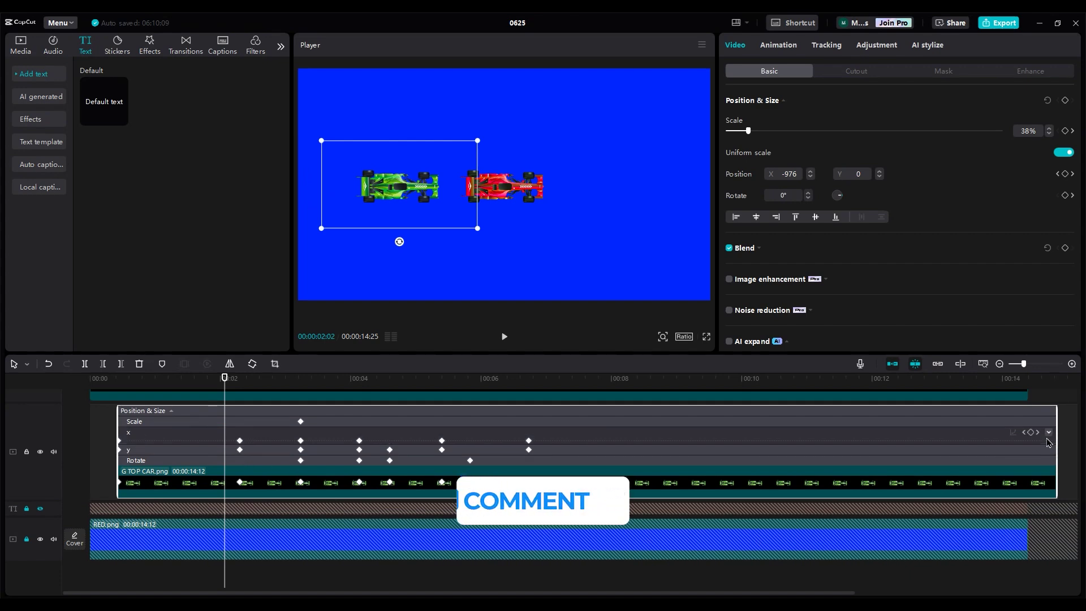
- Lengthen the curve handle of the green car's second X-position keyframe towards the clip start for a softer slow-down, and replay
{"action": "left_click", "coordinate": [240, 412]}
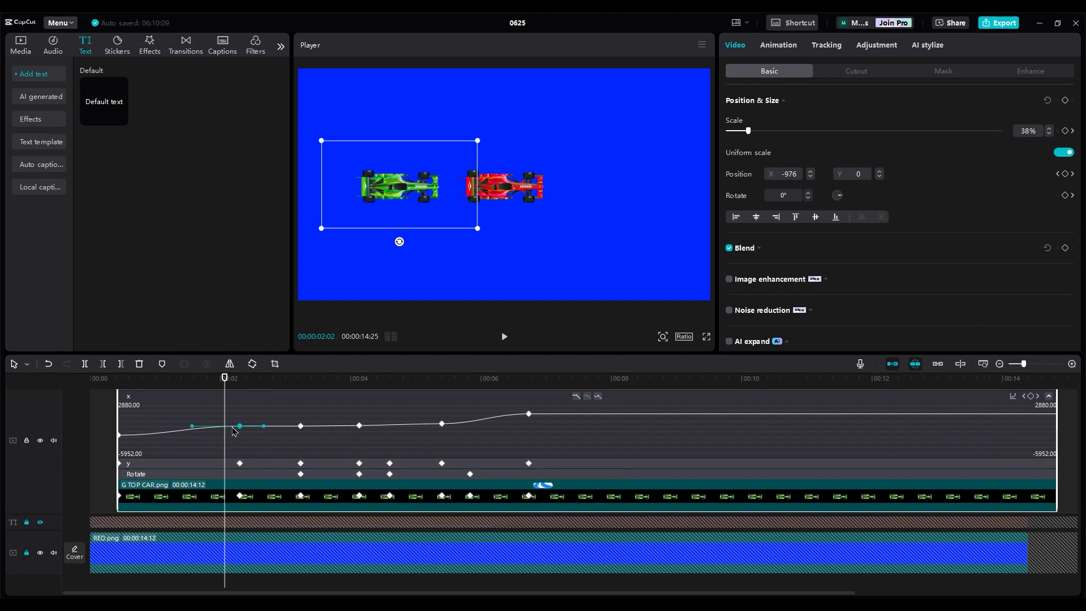
{"action": "left_click_drag", "start_coordinate": [192, 427], "coordinate": [127, 428]}
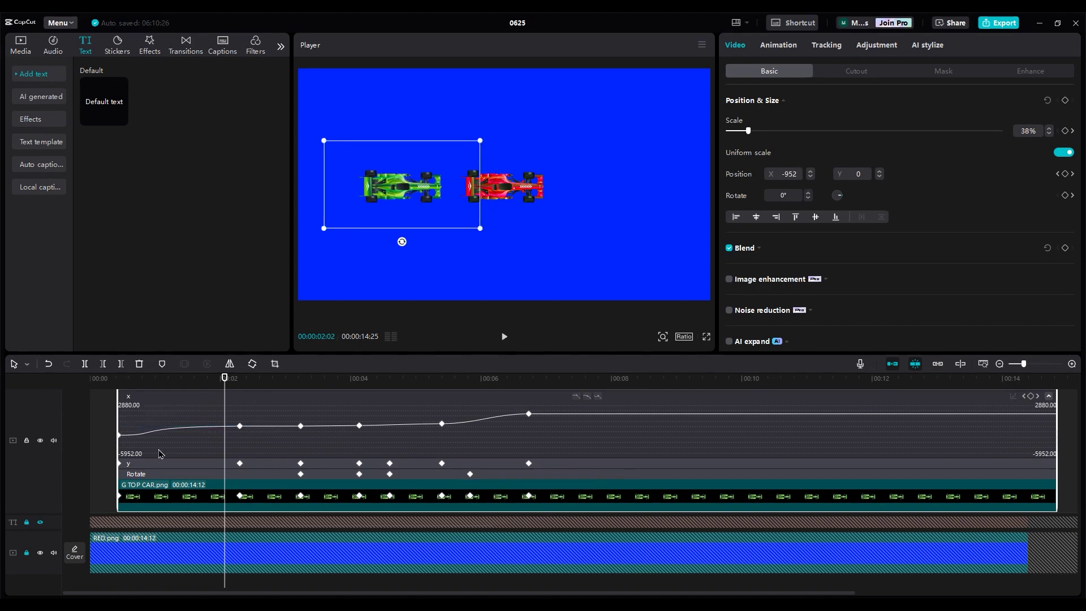
{"action": "left_click", "coordinate": [92, 377]}
{"action": "key", "text": "space"}
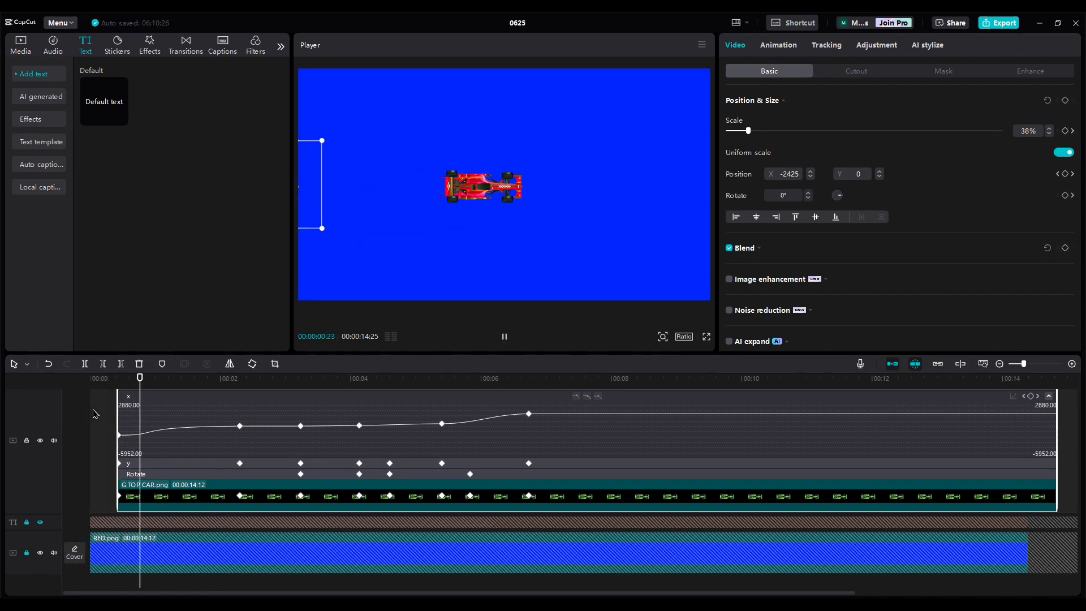
{"action": "left_click", "coordinate": [99, 473]}
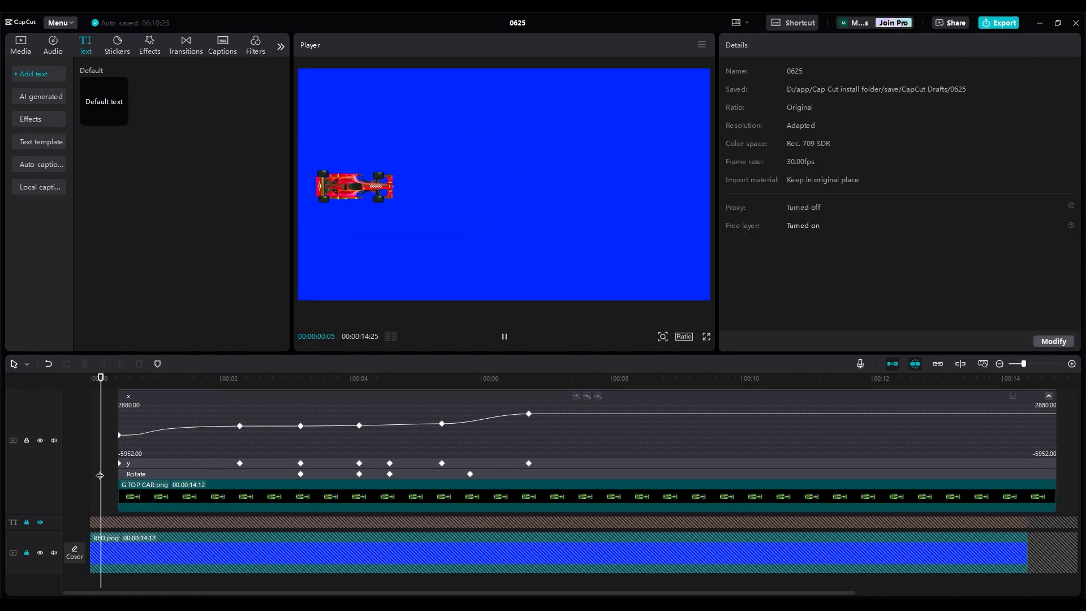
- Convert the red car clip and the green car clip each into its own compound clip
{"action": "left_click", "coordinate": [198, 434]}
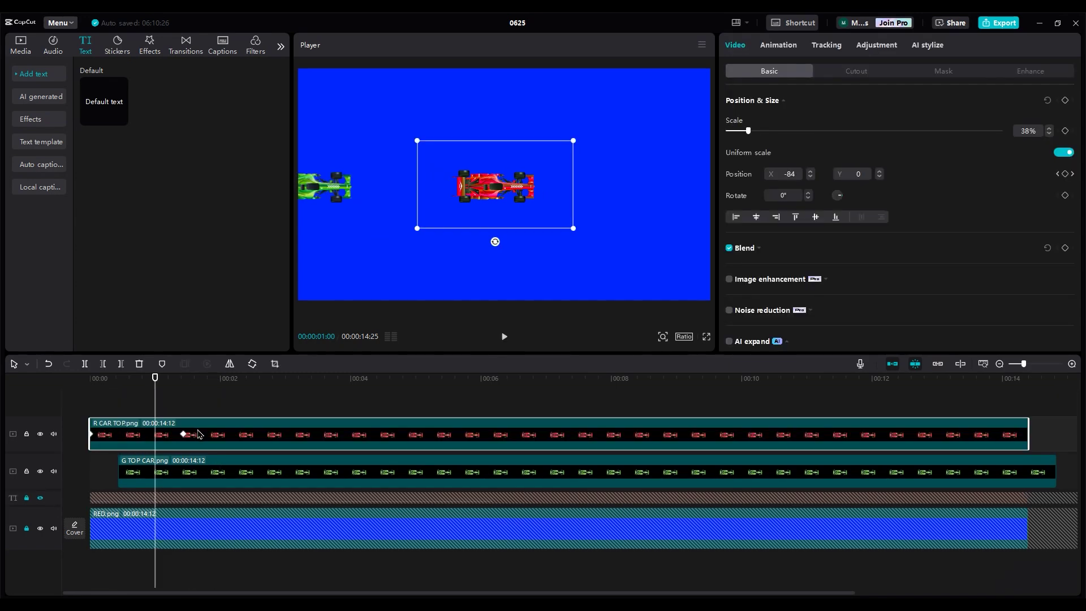
{"action": "right_click", "coordinate": [219, 440]}
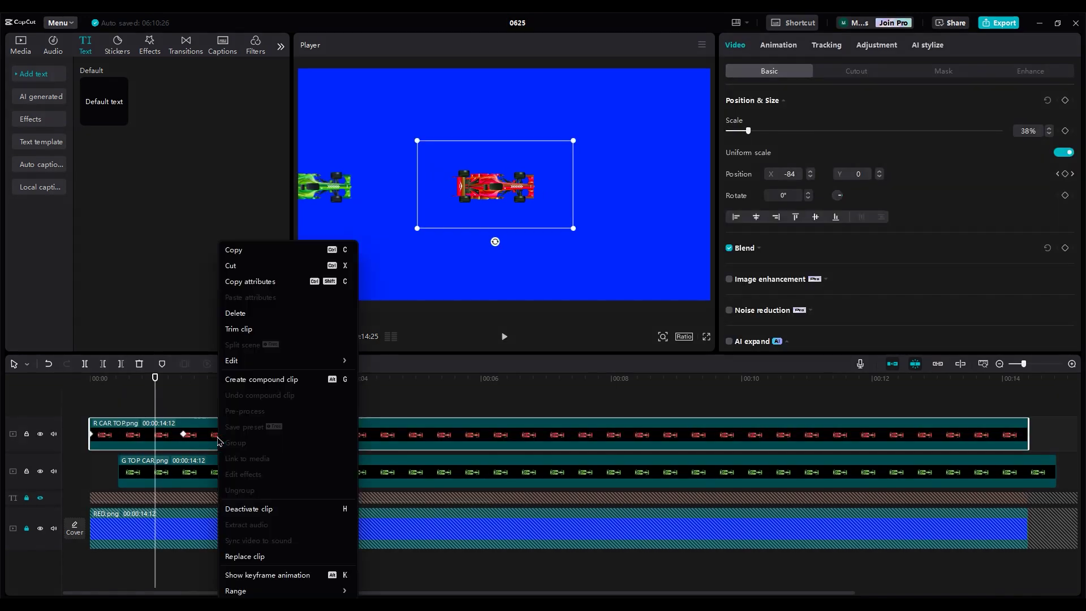
{"action": "left_click", "coordinate": [258, 391]}
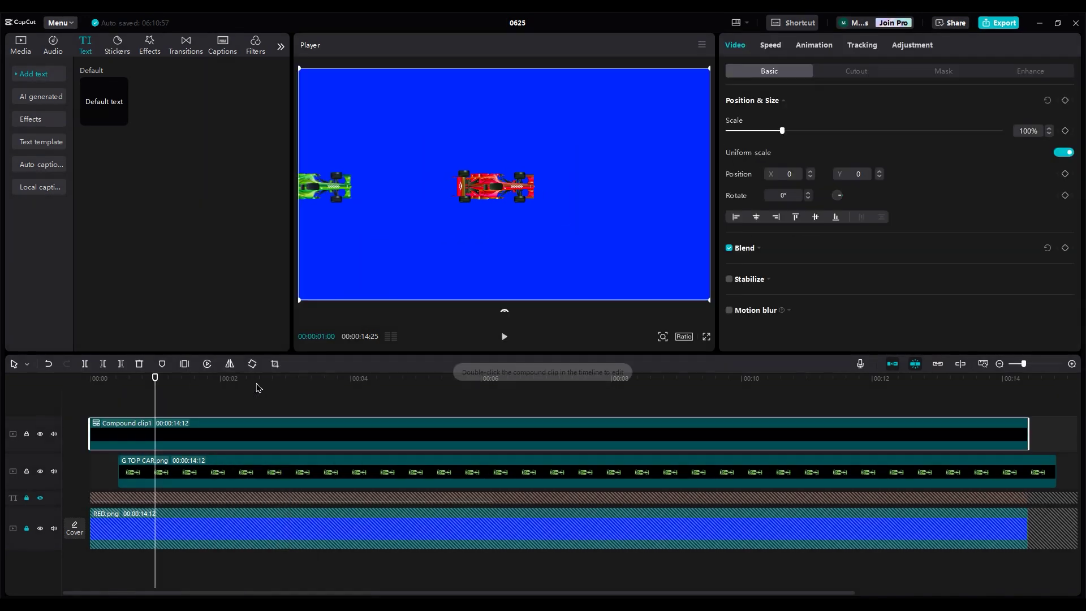
{"action": "right_click", "coordinate": [221, 471]}
{"action": "left_click", "coordinate": [255, 389]}
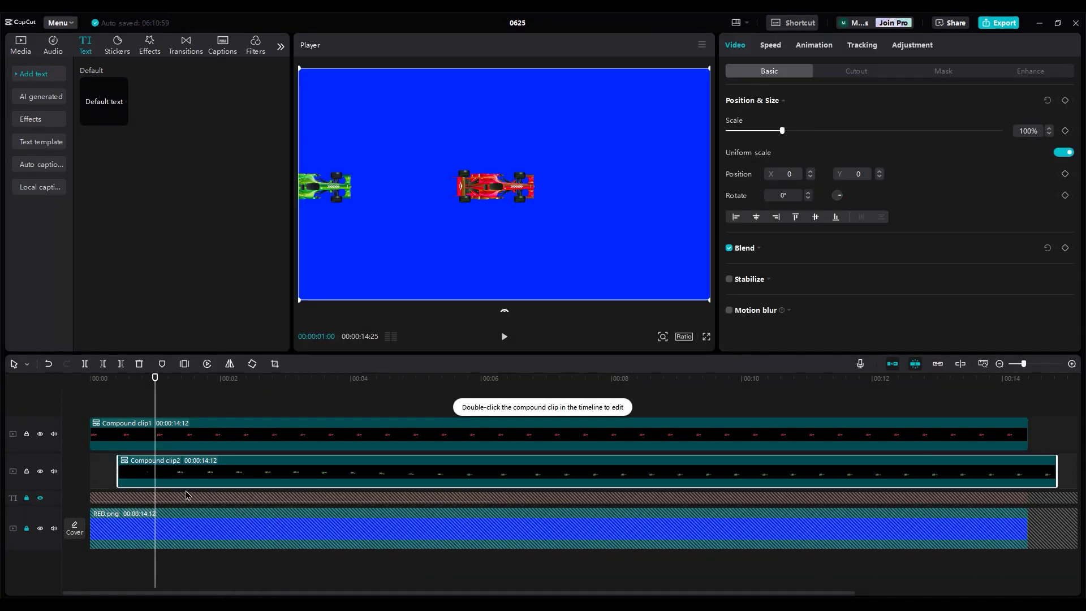
- Apply motion blur to both car compound clips, with Blur 42 and Blend 42 on the green car, and preview the result
{"action": "left_click", "coordinate": [203, 435]}
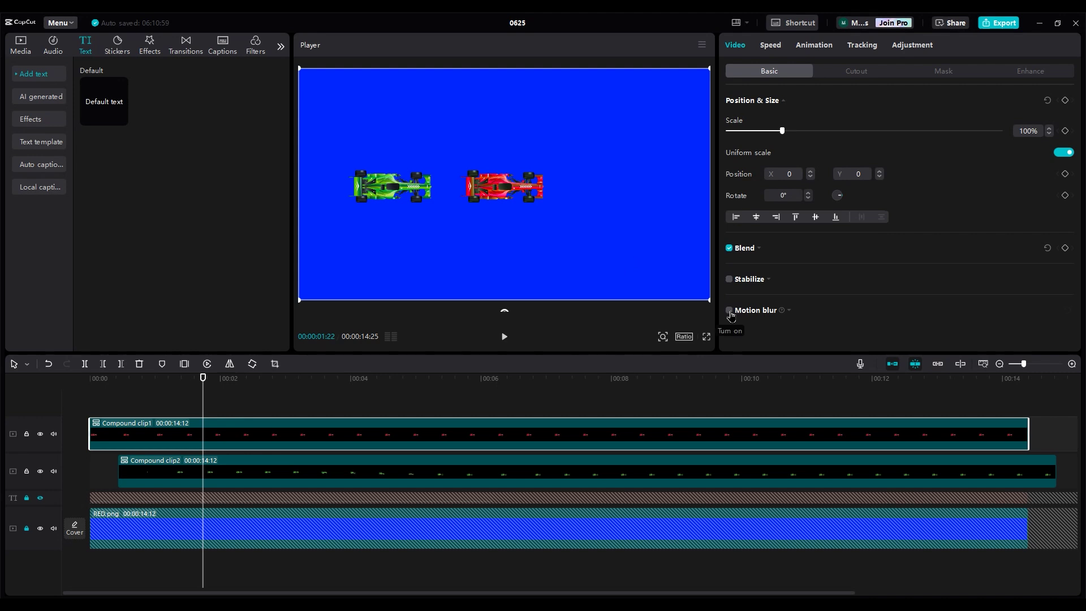
{"action": "scroll", "coordinate": [832, 307], "scroll_direction": "down", "scroll_amount": 2}
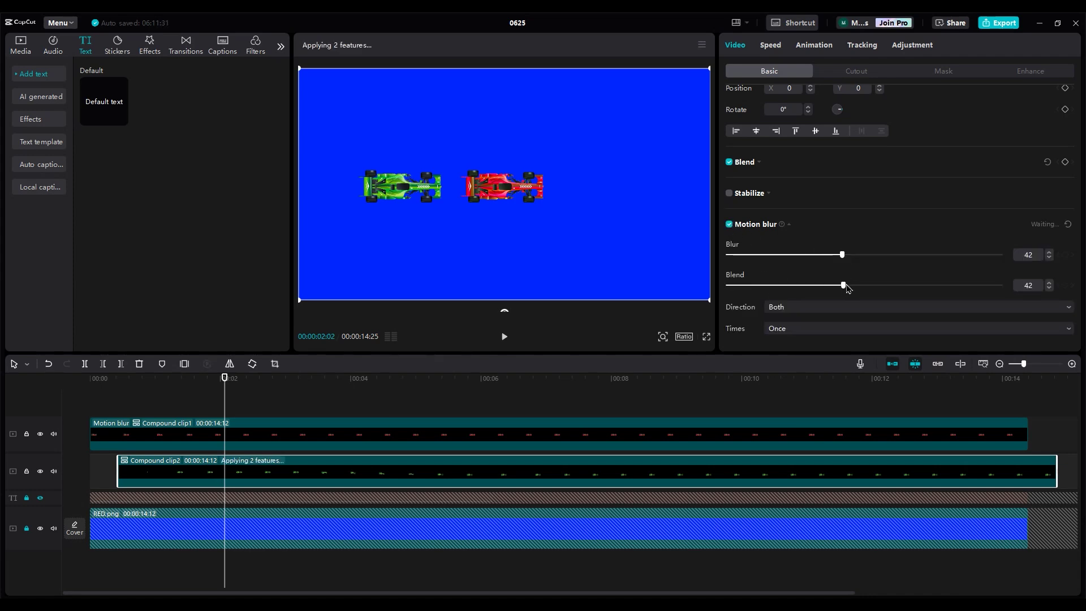
{"action": "left_click", "coordinate": [276, 387]}
{"action": "key", "text": "space"}
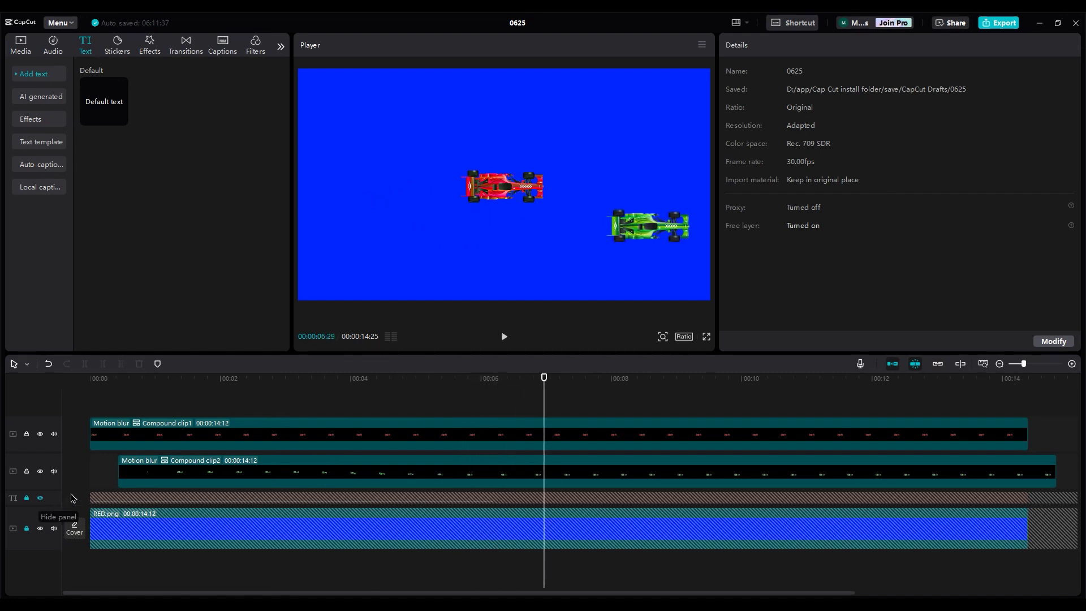
- Unlock the dashed line's text track and convert the line clip into a compound clip
{"action": "left_click", "coordinate": [26, 497]}
{"action": "left_click", "coordinate": [236, 498]}
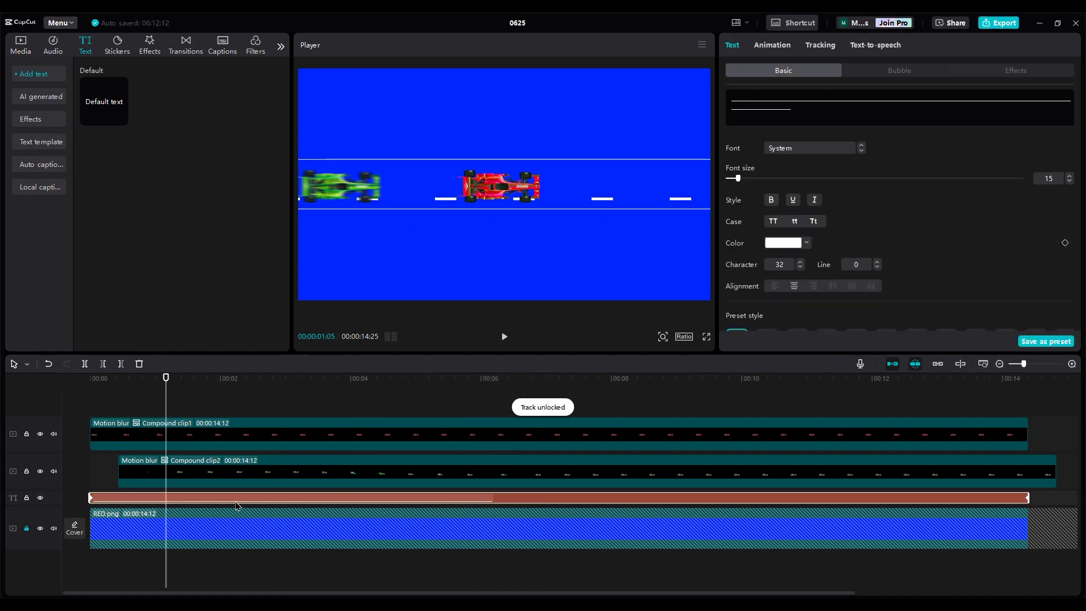
{"action": "right_click", "coordinate": [237, 504]}
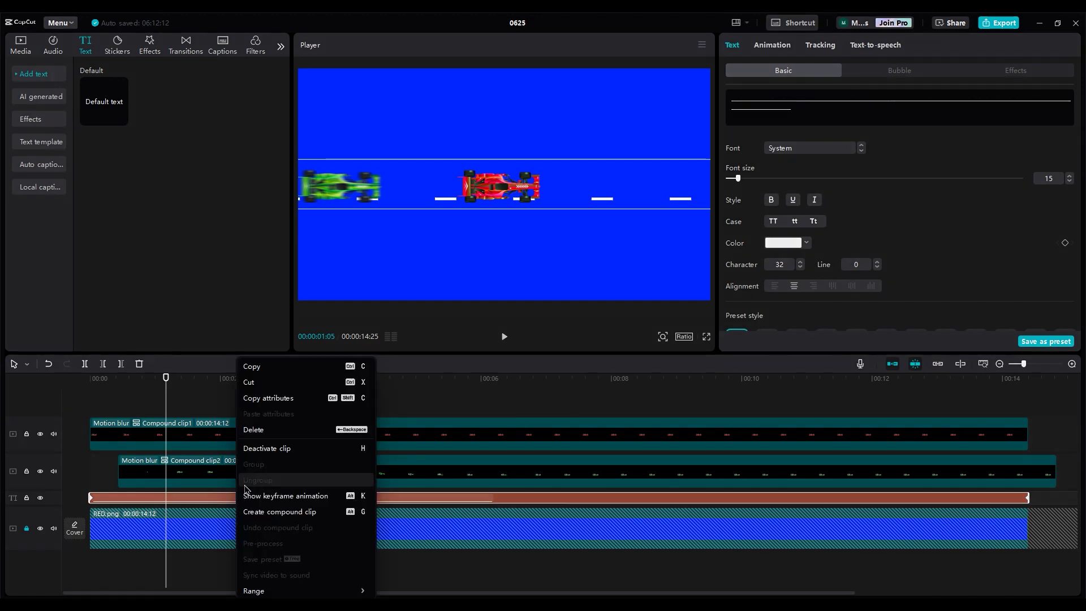
{"action": "left_click", "coordinate": [264, 511]}
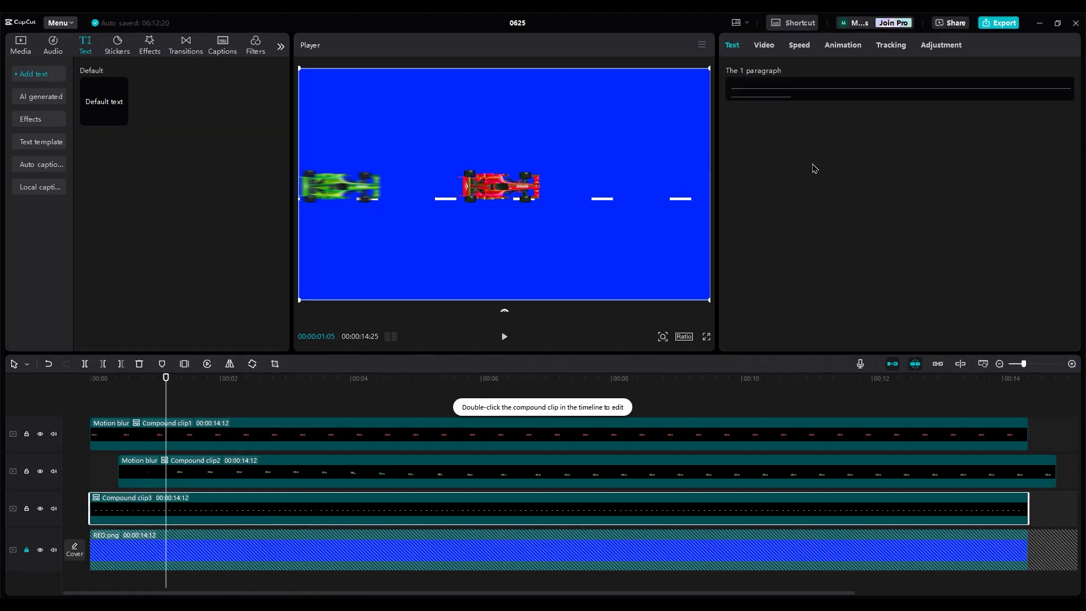
- Turn on motion blur for the dashed-line compound clip, set Blur to 10 and lower the Blend amount
{"action": "left_click", "coordinate": [765, 46]}
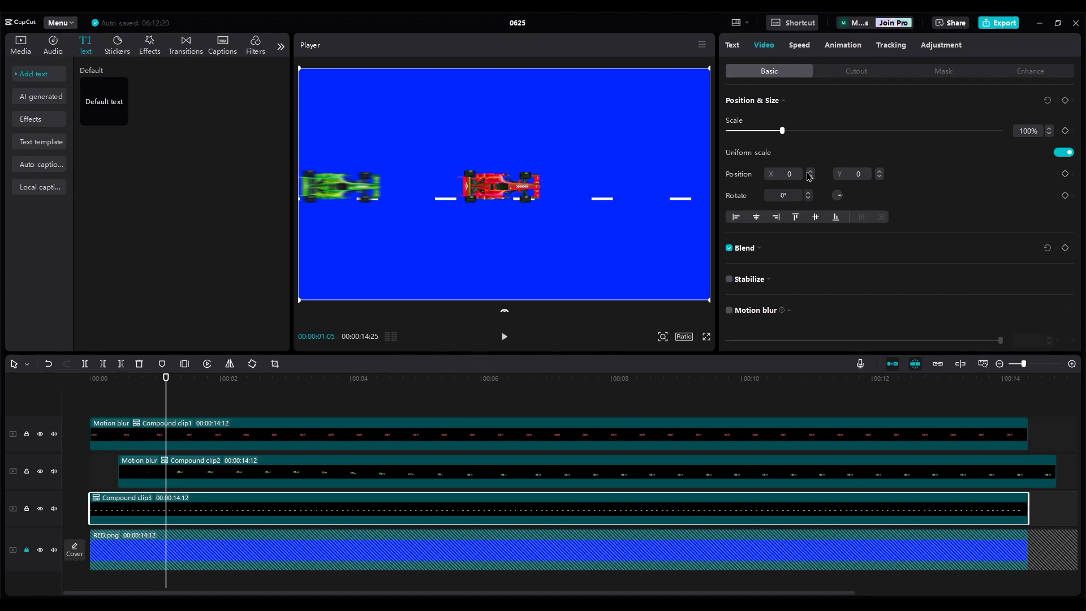
{"action": "scroll", "coordinate": [833, 274], "scroll_direction": "down", "scroll_amount": 1}
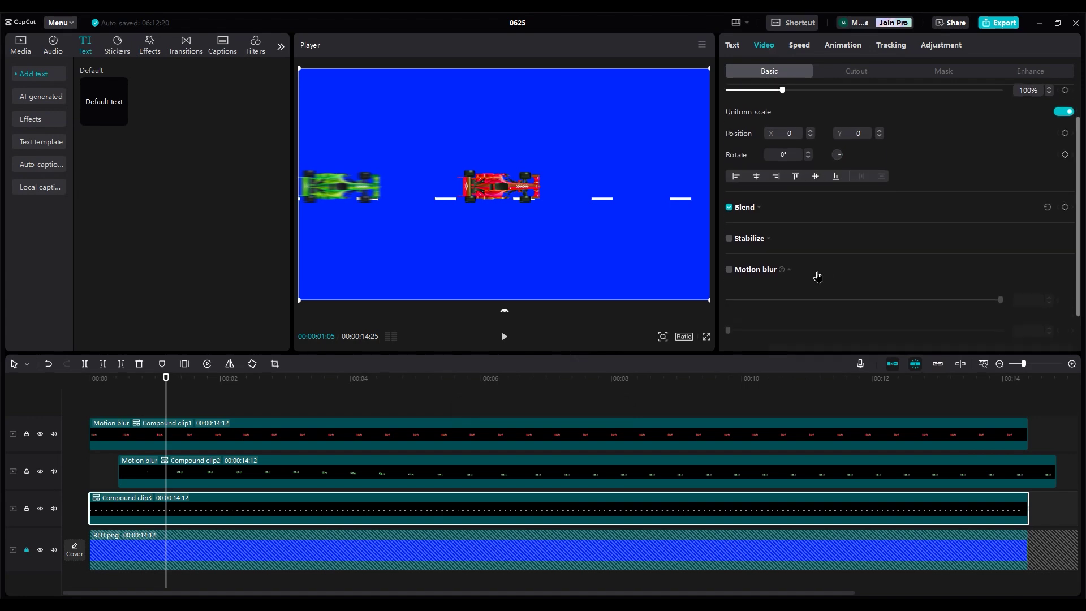
{"action": "left_click", "coordinate": [730, 270]}
{"action": "scroll", "coordinate": [756, 259], "scroll_direction": "down", "scroll_amount": 1}
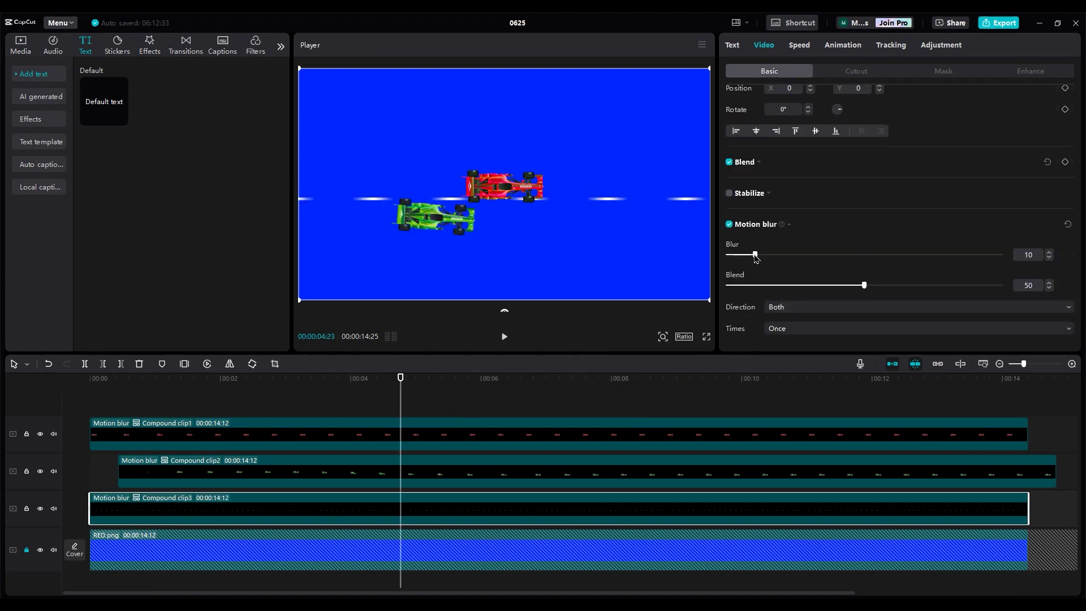
{"action": "left_click", "coordinate": [756, 285]}
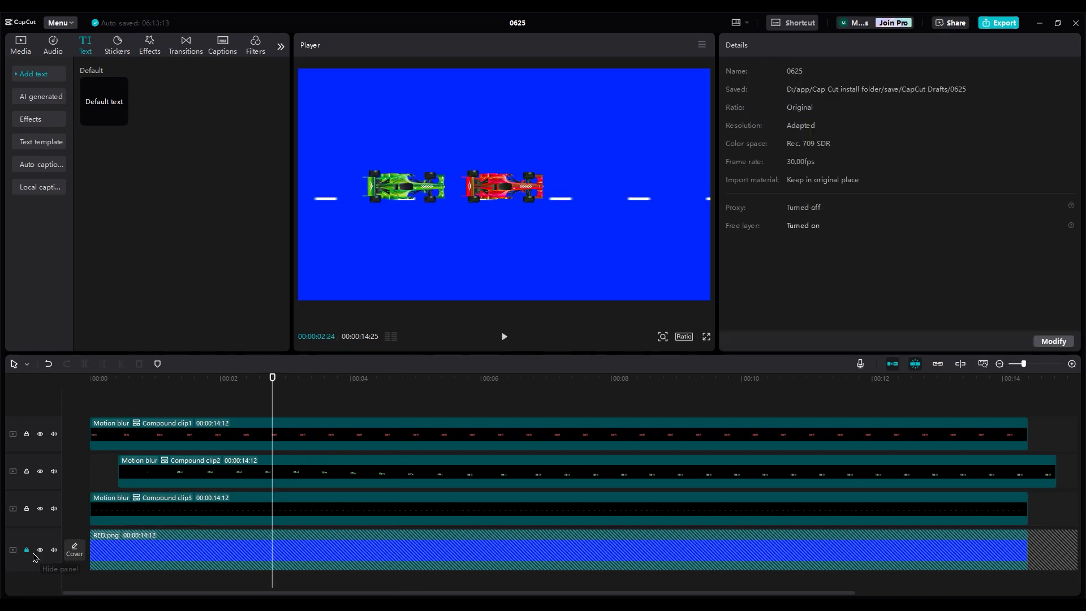
- Unlock the background track, add a default text clip above the cars from the timeline start, and extend it nearly to the background's end
{"action": "left_click", "coordinate": [28, 551]}
{"action": "mouse_move", "coordinate": [104, 101]}
{"action": "left_mouse_down"}
{"action": "mouse_move", "coordinate": [136, 339]}
{"action": "mouse_move", "coordinate": [100, 411]}
{"action": "mouse_move", "coordinate": [112, 416]}
{"action": "left_mouse_up"}
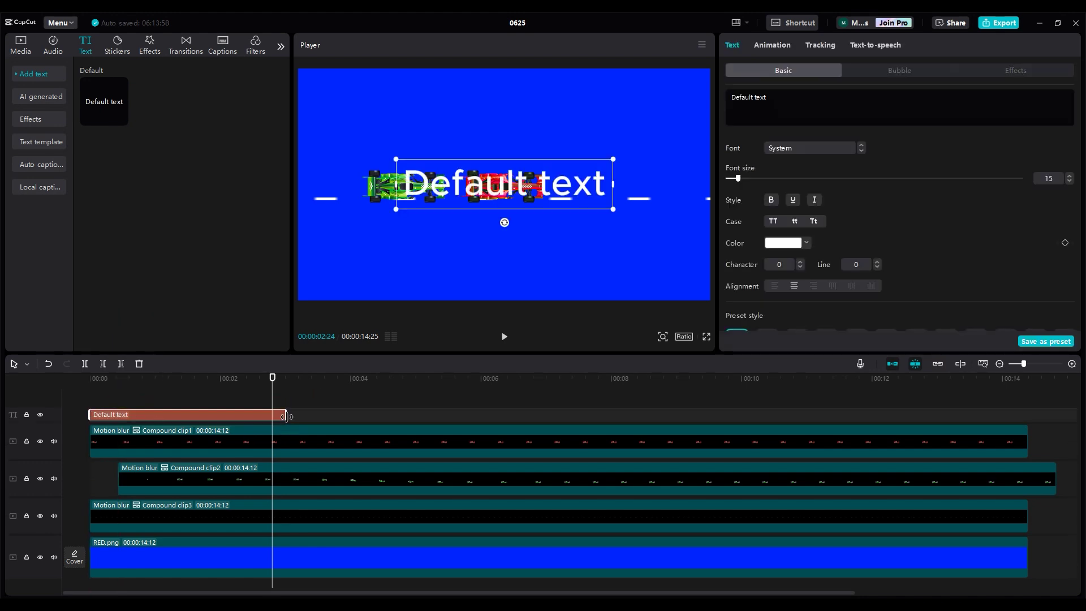
{"action": "left_click_drag", "start_coordinate": [286, 416], "coordinate": [1022, 417]}
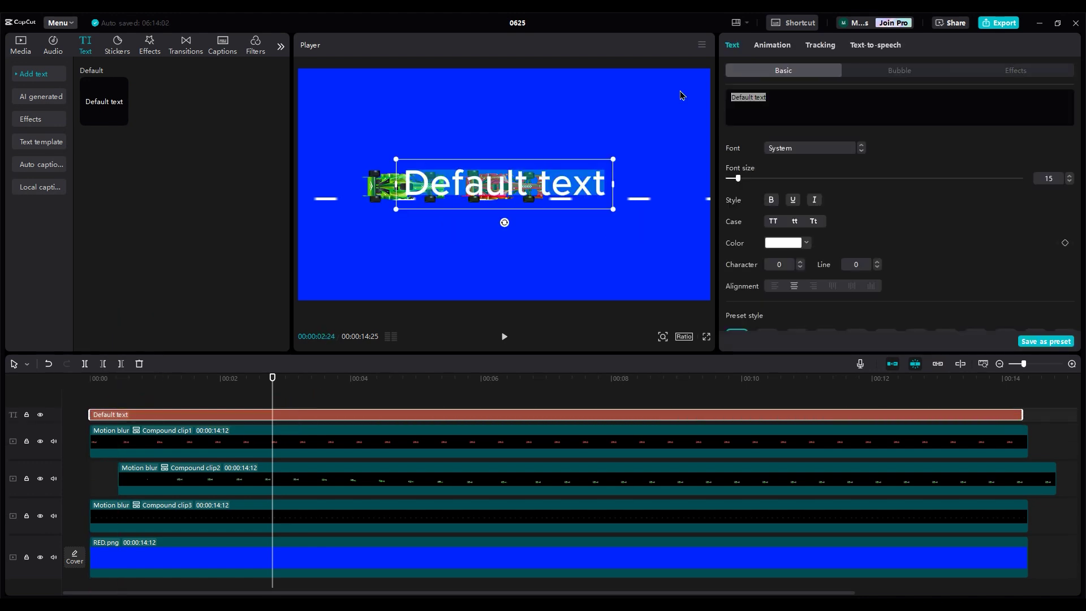
- Change the text to "You get ahead by applying, Not Learning." at font size 6 and place it above the cars
{"action": "type", "text": "YOU GET AHEAD"}
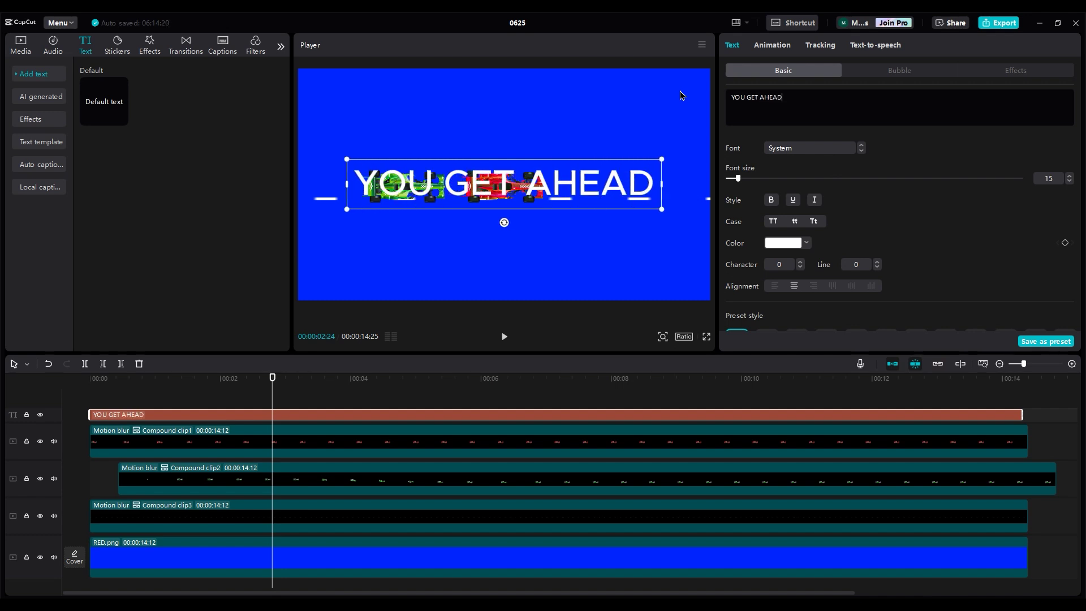
{"action": "type", "text": " BY APP"}
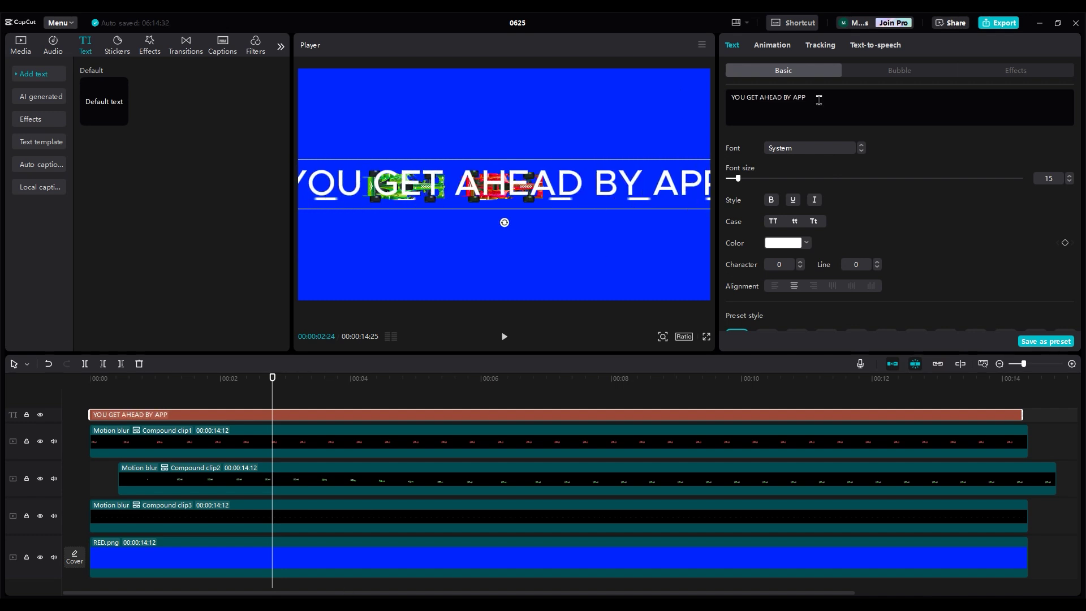
{"action": "type", "text": "LYING, NOT LEARNING"}
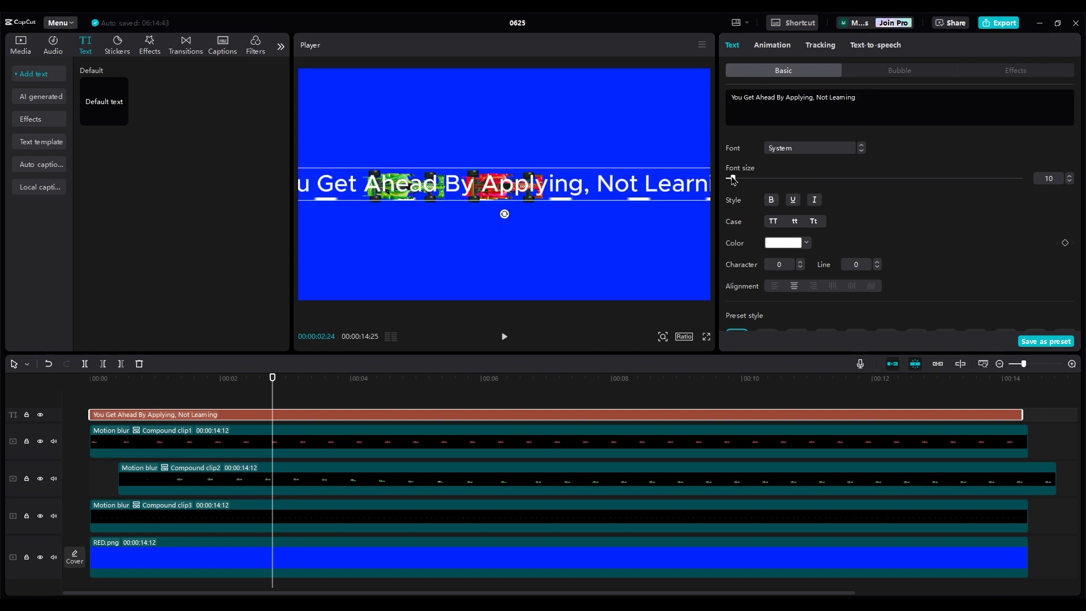
{"action": "left_click_drag", "start_coordinate": [737, 178], "coordinate": [727, 178]}
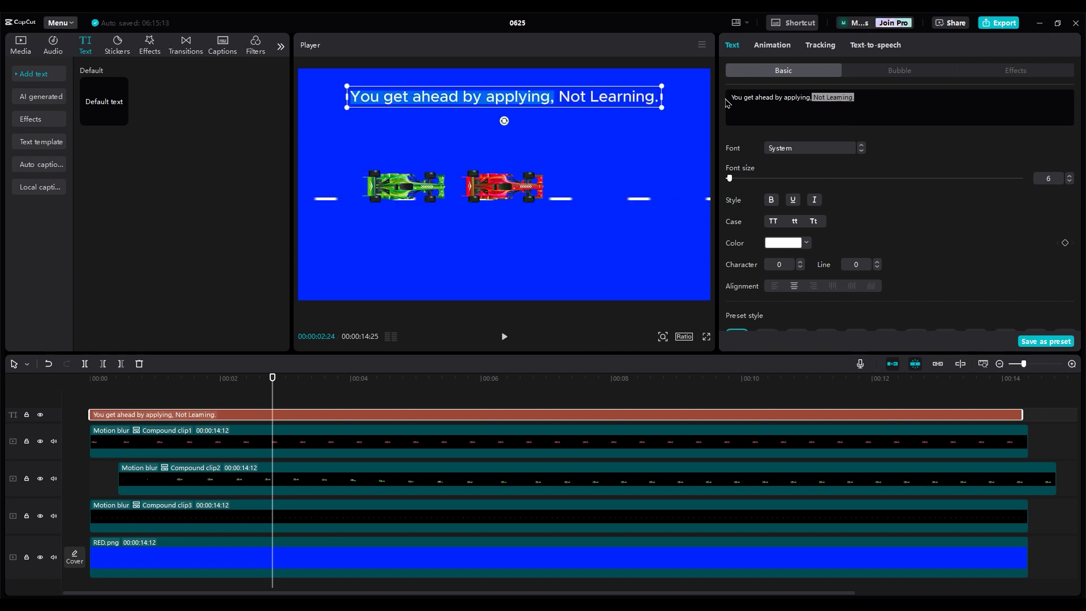
- Set the font of the words "You get ahead by applying," to Sequel
{"action": "left_click_drag", "start_coordinate": [726, 104], "coordinate": [720, 99]}
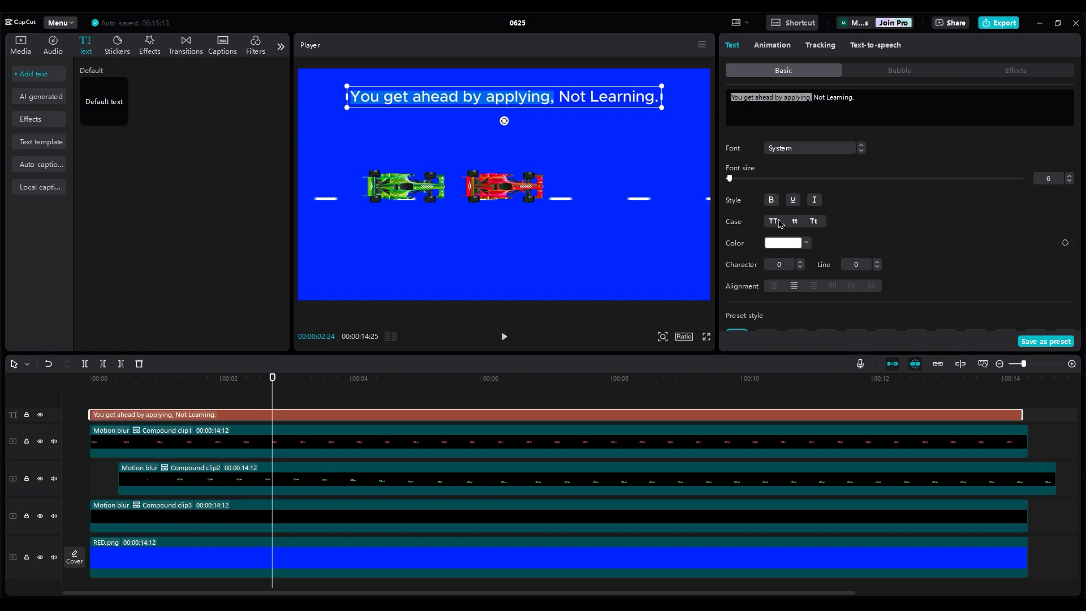
{"action": "left_click", "coordinate": [809, 148]}
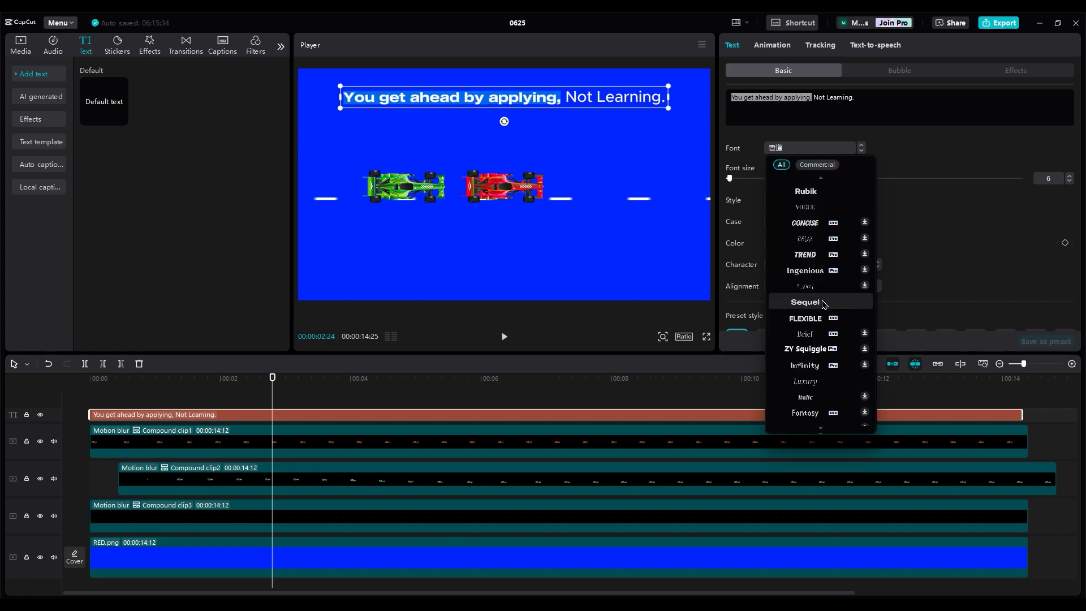
{"action": "left_click", "coordinate": [823, 303]}
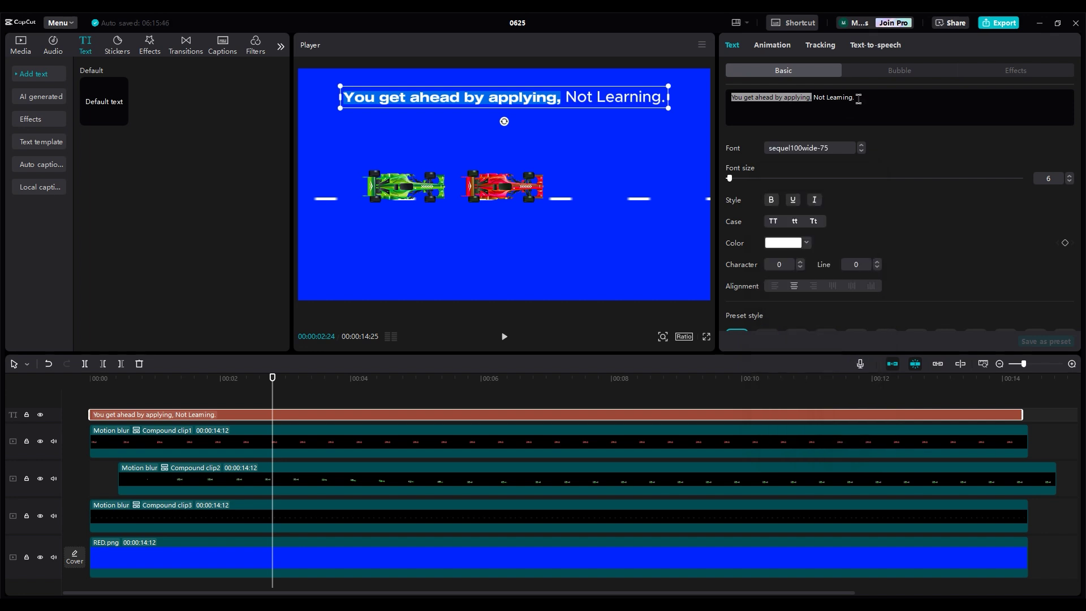
- Change the title's ending to lowercase "not learning." and set its font to NotoSansKR-Regular
{"action": "left_click", "coordinate": [851, 100]}
{"action": "left_click", "coordinate": [812, 100], "text": "shift"}
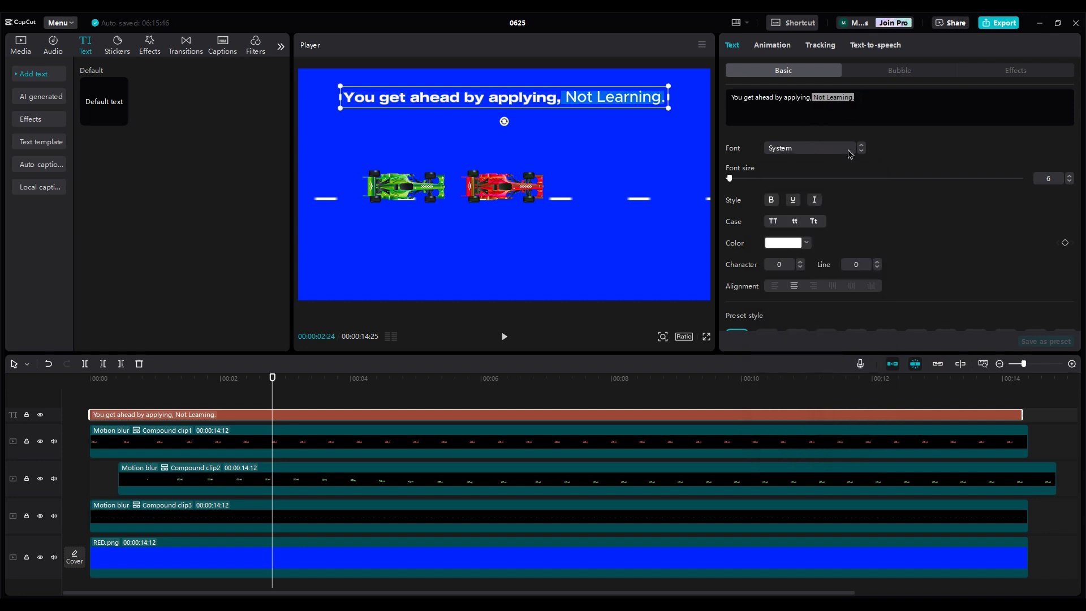
{"action": "left_click", "coordinate": [860, 151]}
{"action": "left_click", "coordinate": [862, 152]}
{"action": "left_click", "coordinate": [861, 151]}
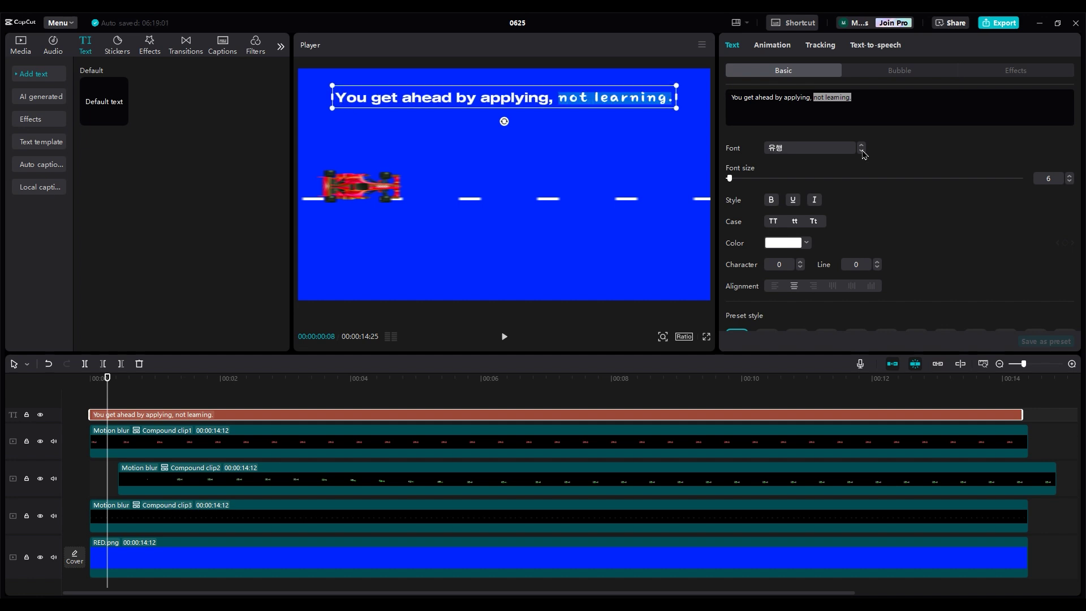
{"action": "left_click", "coordinate": [862, 152]}
{"action": "left_click", "coordinate": [861, 152]}
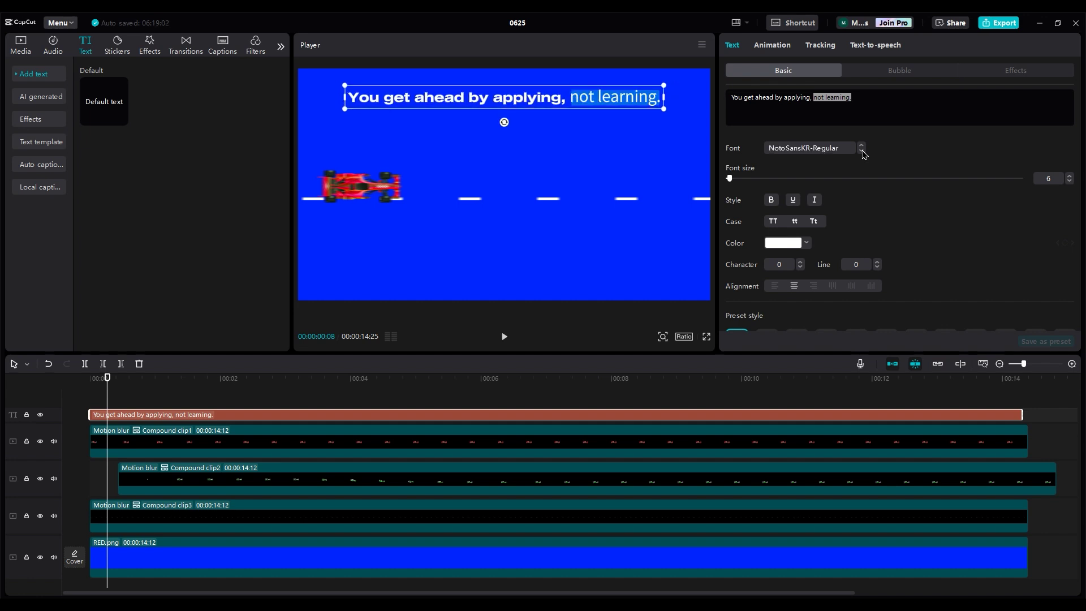
- Apply the Slide Down entrance animation to the title text with a duration of 1.9 s and preview it
{"action": "left_click", "coordinate": [95, 405]}
{"action": "left_click", "coordinate": [107, 415]}
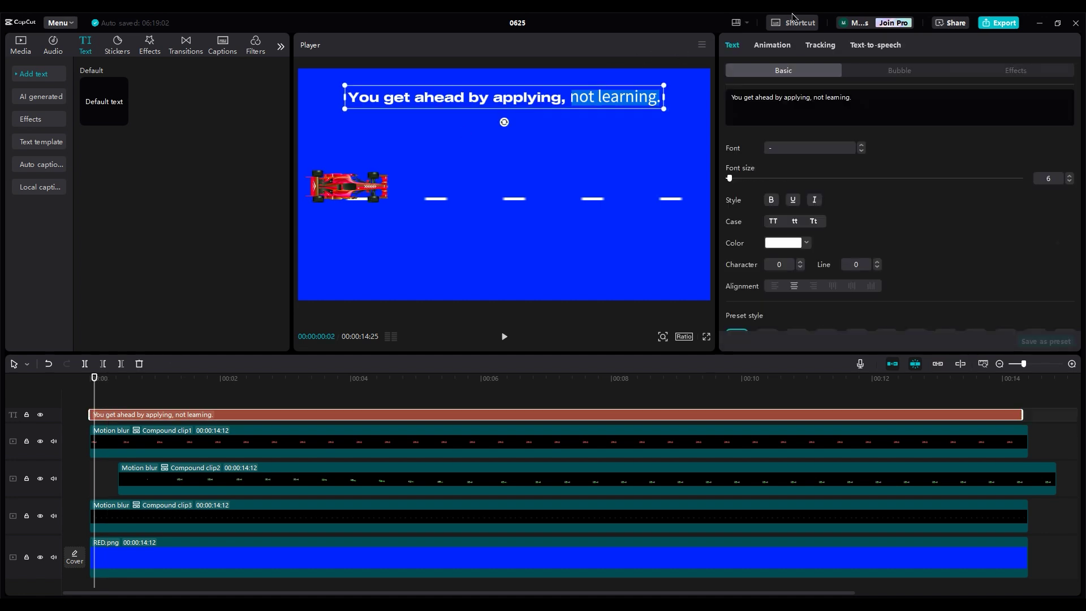
{"action": "left_click", "coordinate": [778, 45]}
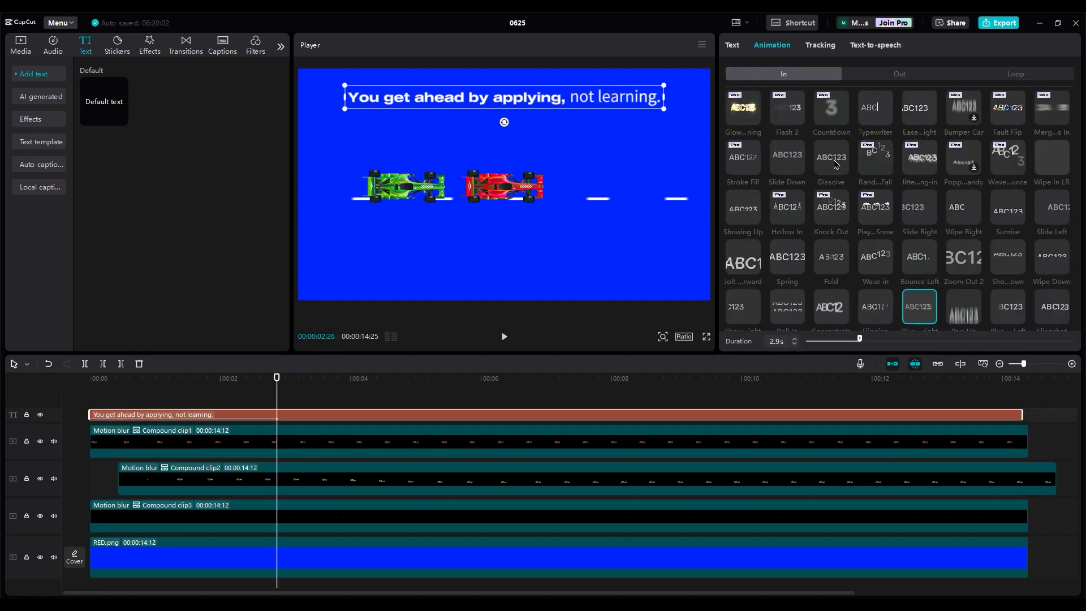
{"action": "left_click", "coordinate": [786, 159]}
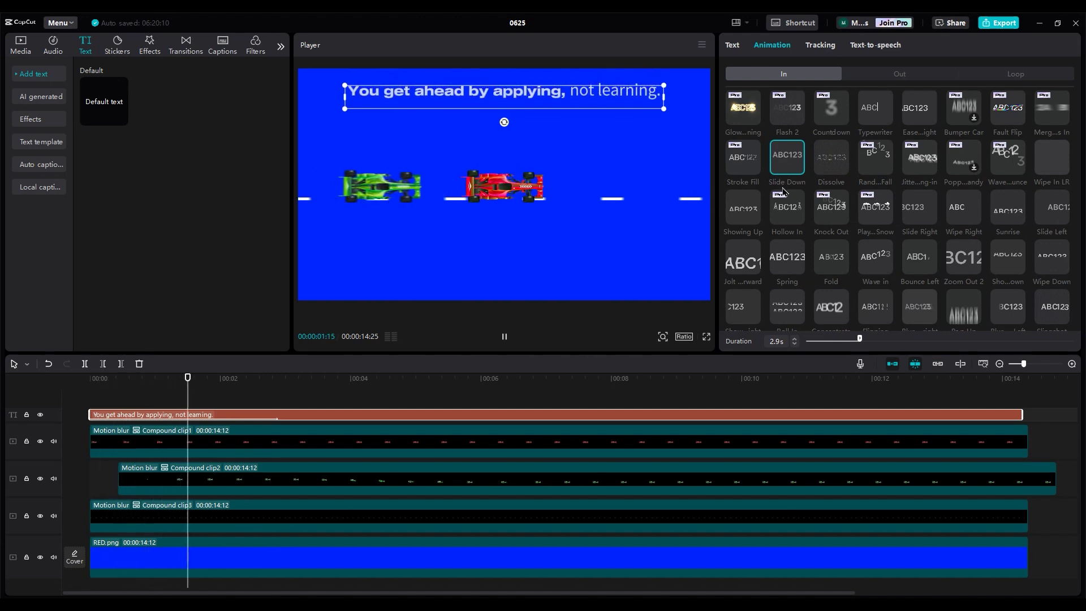
{"action": "left_click", "coordinate": [842, 341]}
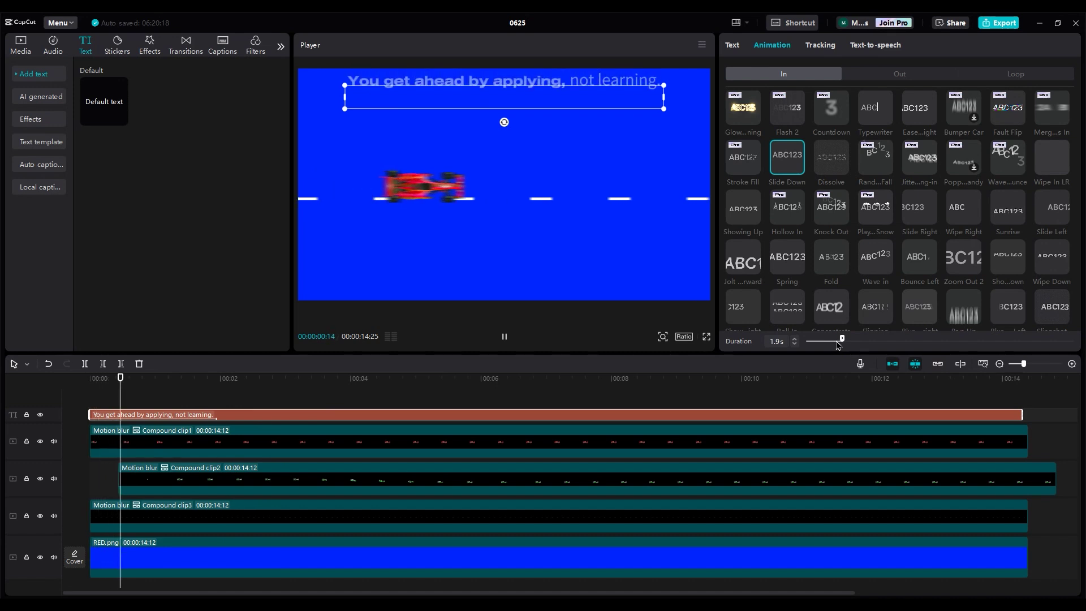
{"action": "left_click", "coordinate": [155, 416]}
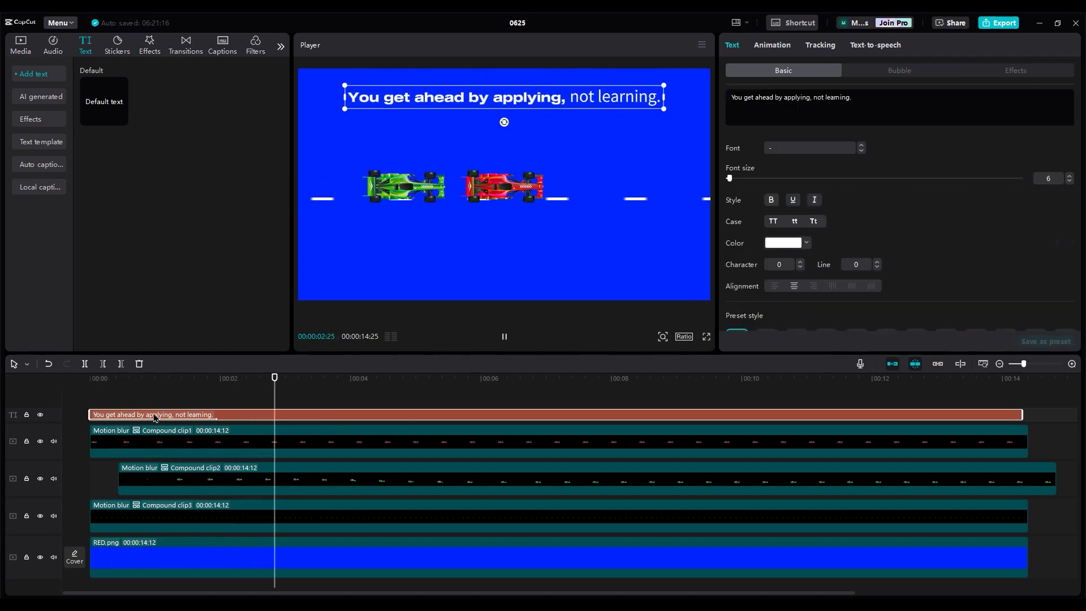
{"action": "key", "text": "space"}
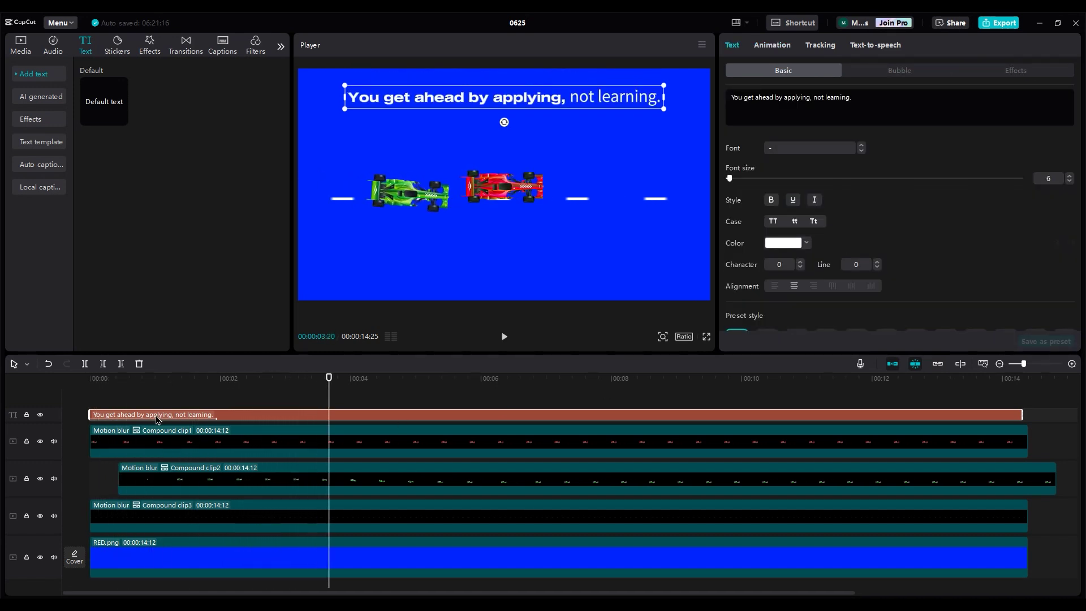
- Convert the title into a compound clip and add a reversed Horizontal mask, rotated 90° at X 284, Y 211, showing only "You get ahead by applying,"
{"action": "right_click", "coordinate": [209, 420]}
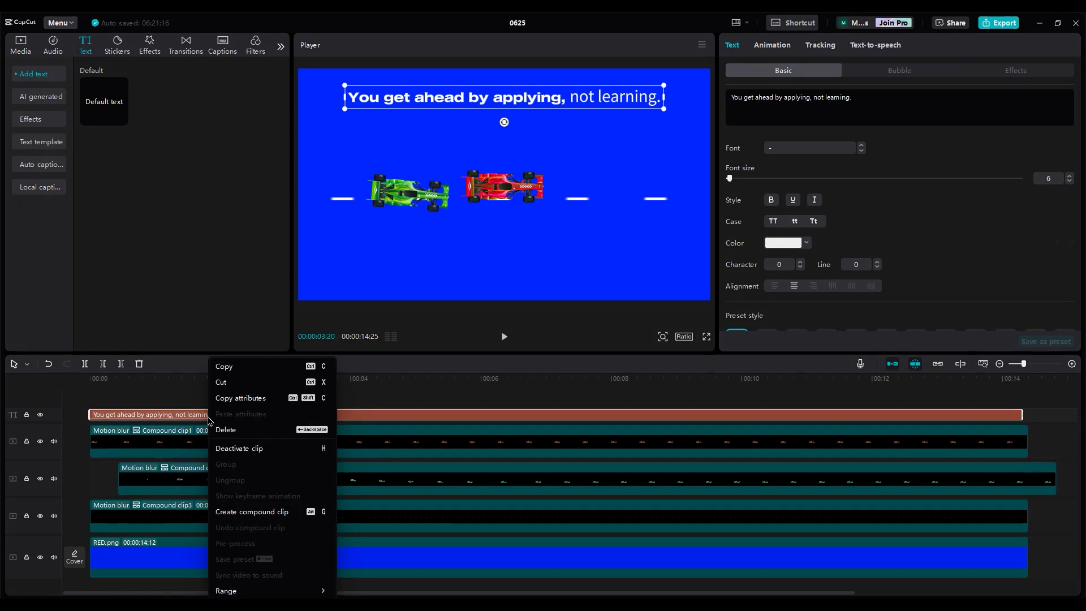
{"action": "left_click", "coordinate": [259, 513]}
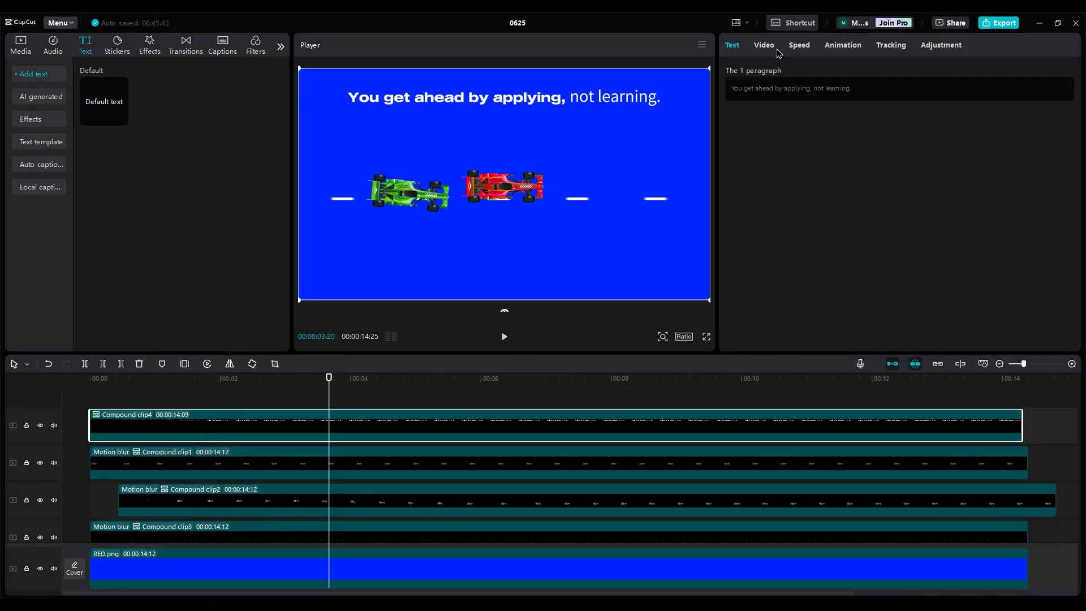
{"action": "left_click", "coordinate": [771, 50]}
{"action": "left_click", "coordinate": [934, 75]}
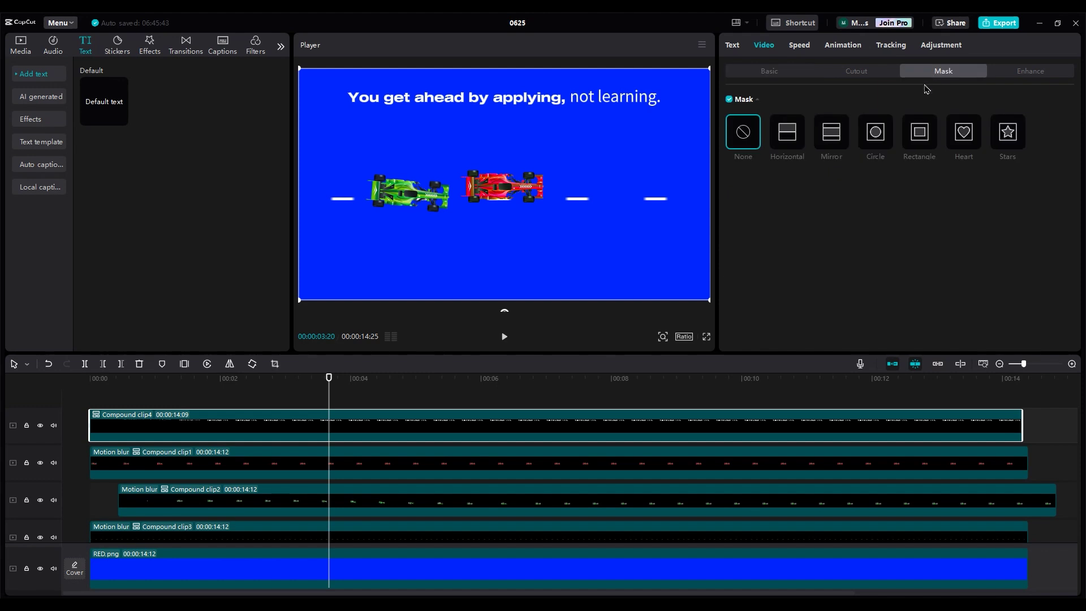
{"action": "left_click", "coordinate": [795, 141]}
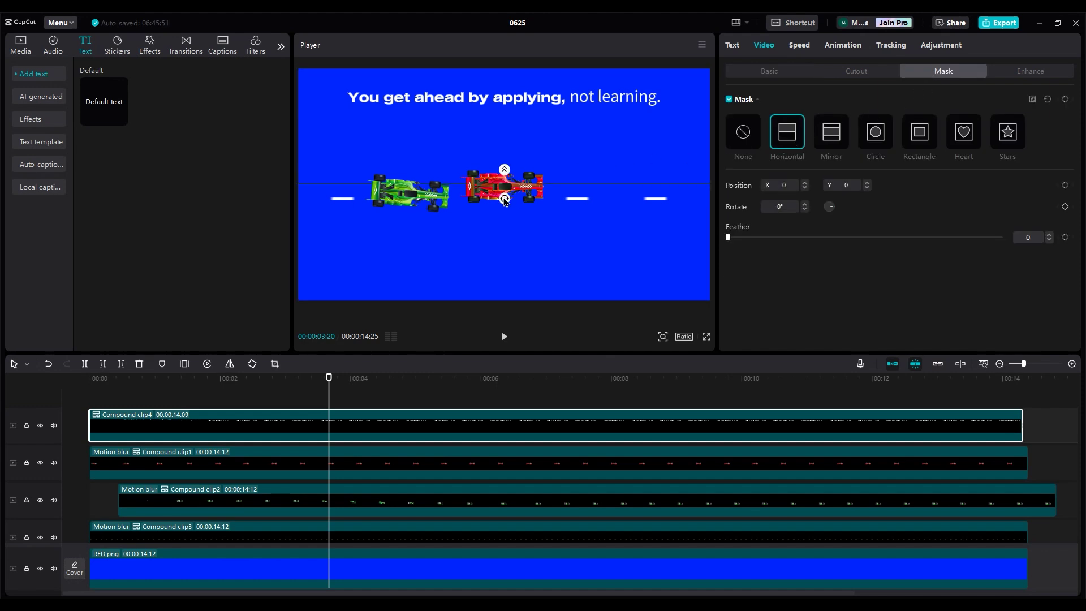
{"action": "left_click_drag", "start_coordinate": [504, 201], "coordinate": [565, 172]}
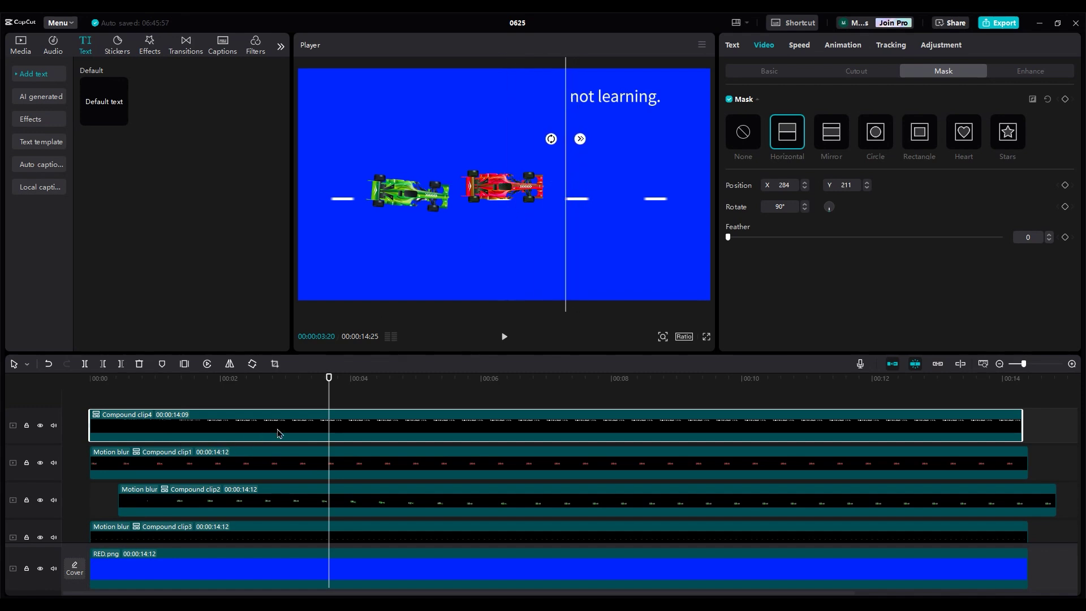
{"action": "left_click", "coordinate": [1031, 101]}
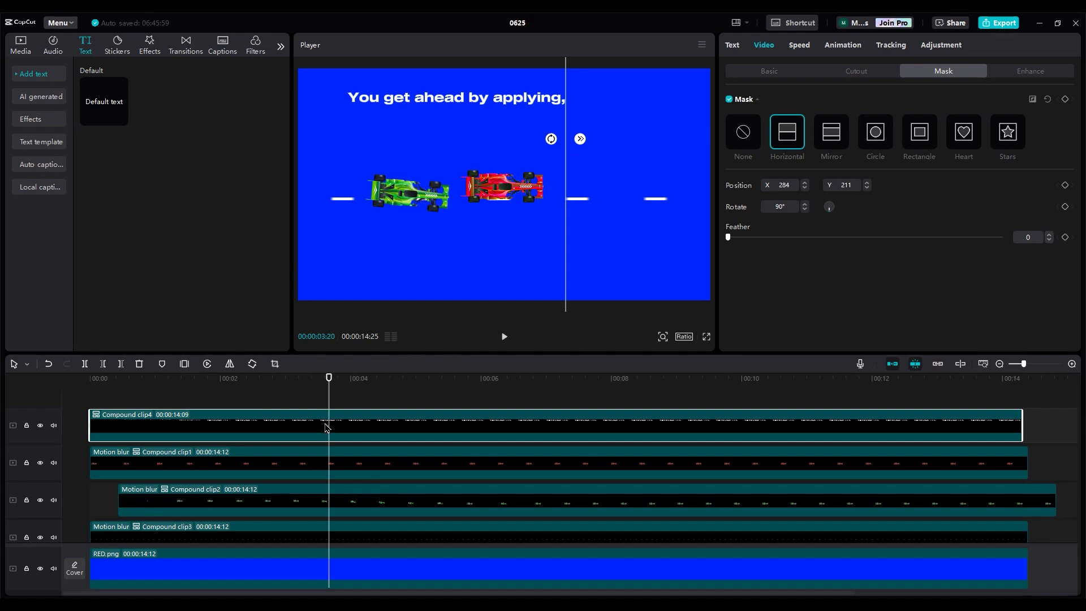
- Duplicate the masked title clip onto the track above and reverse the copy's mask so it shows only "not learning."
{"action": "left_click_drag", "start_coordinate": [325, 428], "coordinate": [321, 398], "text": "alt"}
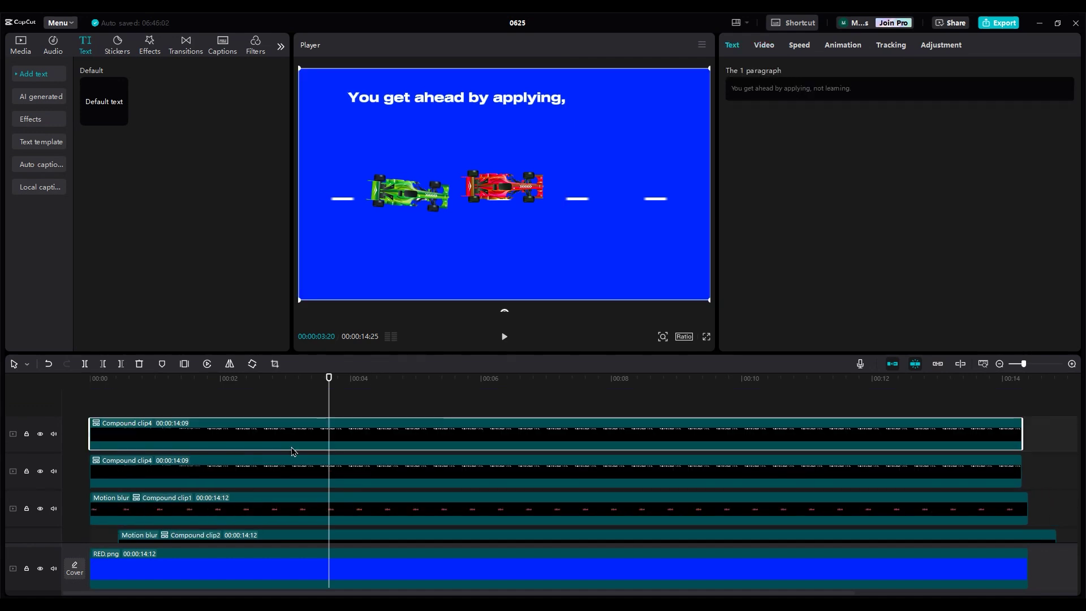
{"action": "left_click", "coordinate": [765, 46]}
{"action": "left_click", "coordinate": [1033, 101]}
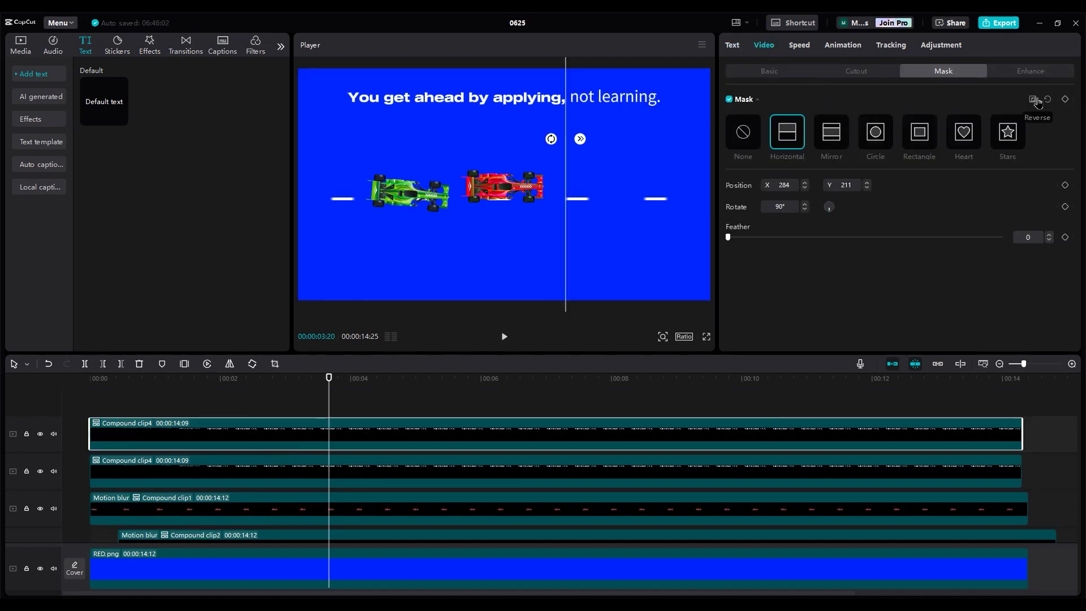
- Stagger the title clips, starting "You get ahead by applying," at about 1.5 s and "not learning." at about 2 s, and preview
{"action": "left_click", "coordinate": [168, 406]}
{"action": "left_click_drag", "start_coordinate": [153, 441], "coordinate": [192, 441]}
{"action": "left_click", "coordinate": [113, 414]}
{"action": "left_click_drag", "start_coordinate": [115, 419], "coordinate": [189, 477]}
{"action": "left_click_drag", "start_coordinate": [179, 478], "coordinate": [271, 478]}
{"action": "left_click", "coordinate": [135, 459]}
{"action": "key", "text": "space"}
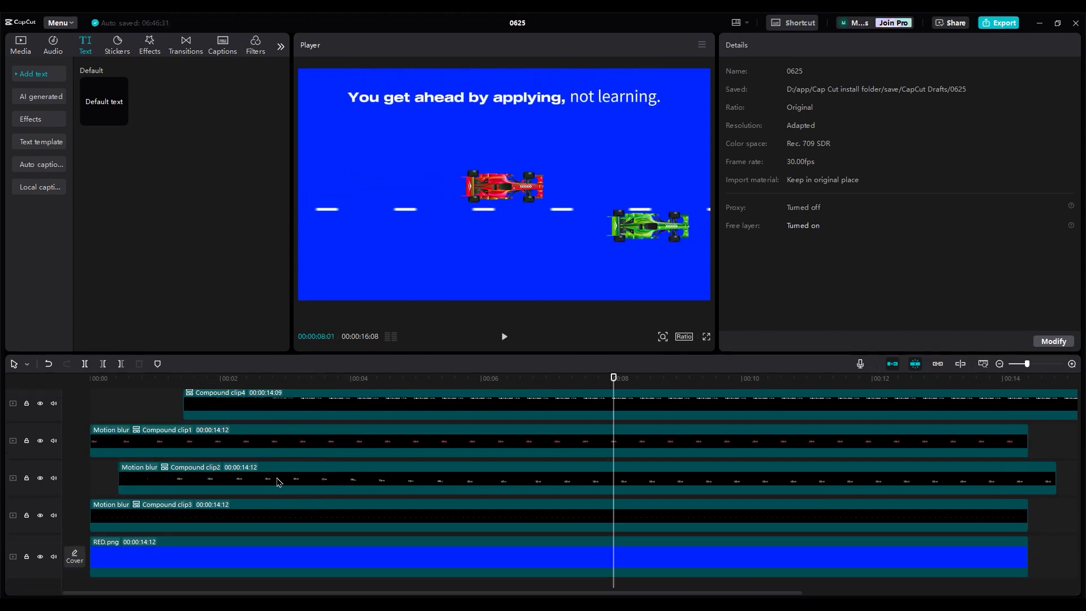
- Set the saturation of both car clips to -50 and lower the brightness of the overtaking car's clip
{"action": "scroll", "coordinate": [277, 482], "scroll_direction": "down", "scroll_amount": 1}
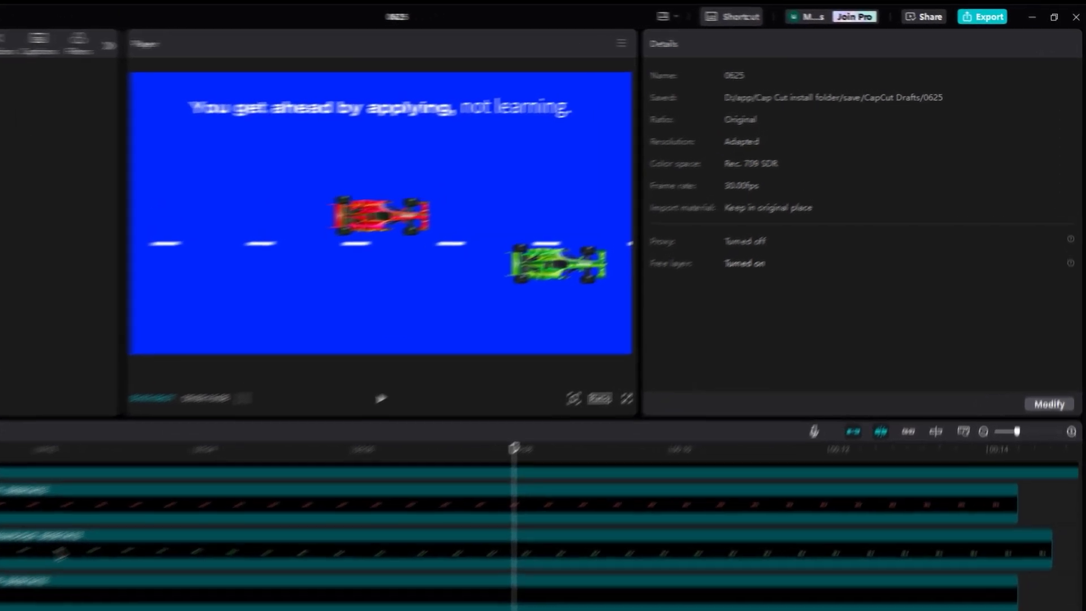
{"action": "left_click", "coordinate": [240, 465]}
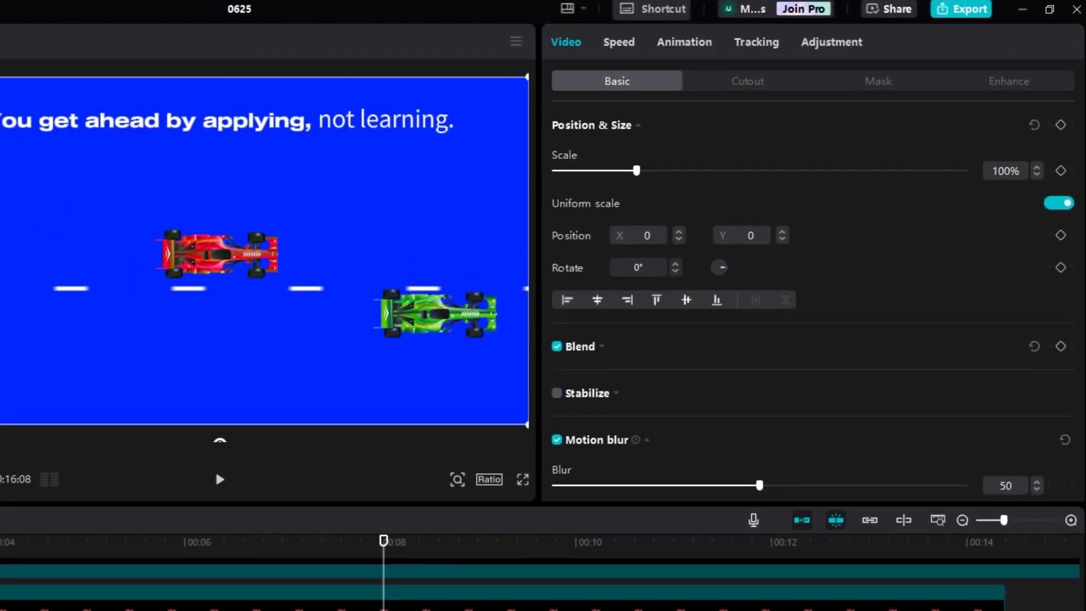
{"action": "left_click", "coordinate": [830, 45]}
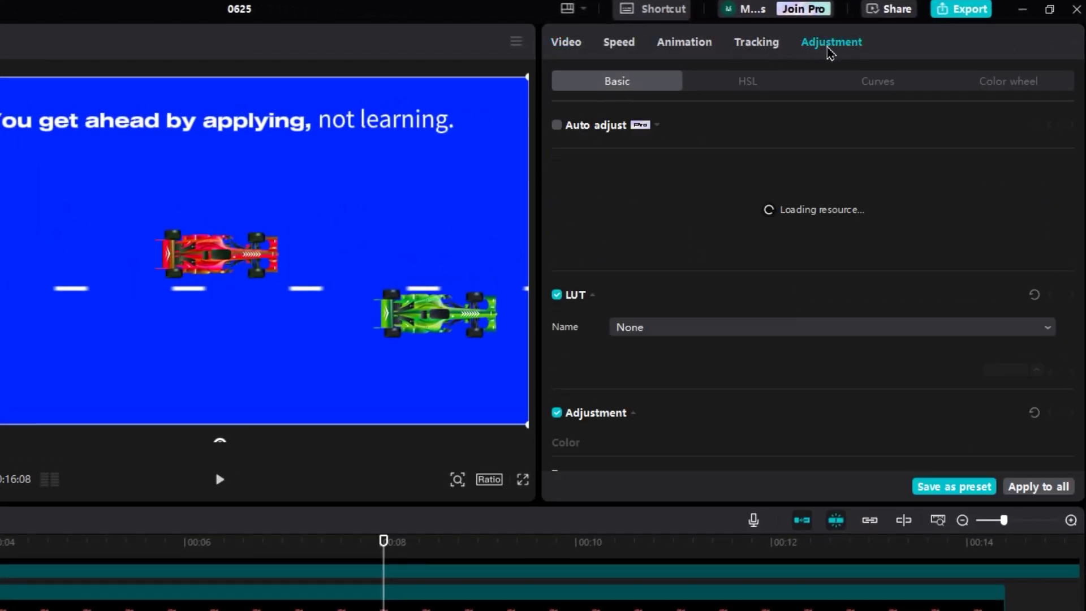
{"action": "scroll", "coordinate": [693, 280], "scroll_direction": "down", "scroll_amount": 2}
{"action": "scroll", "coordinate": [690, 287], "scroll_direction": "down", "scroll_amount": 5}
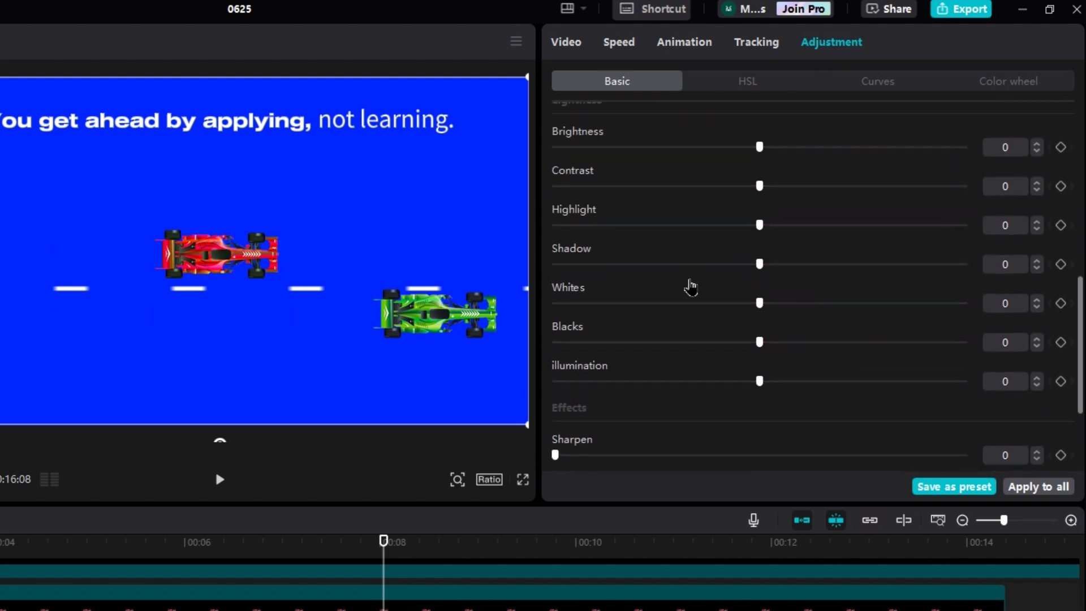
{"action": "scroll", "coordinate": [690, 287], "scroll_direction": "up", "scroll_amount": 2}
{"action": "left_click", "coordinate": [584, 202]}
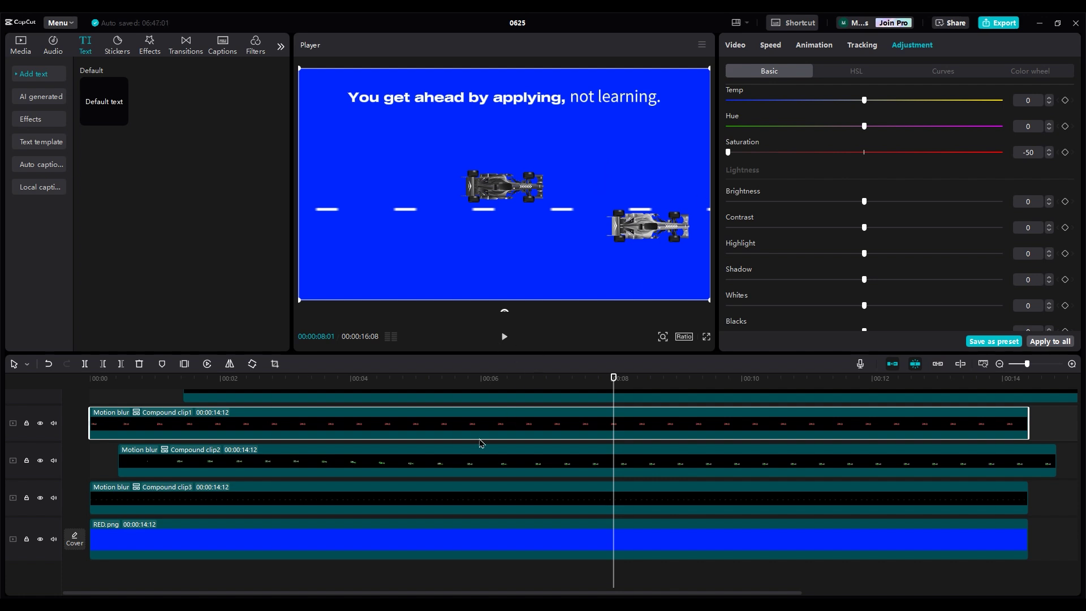
{"action": "left_click", "coordinate": [346, 470]}
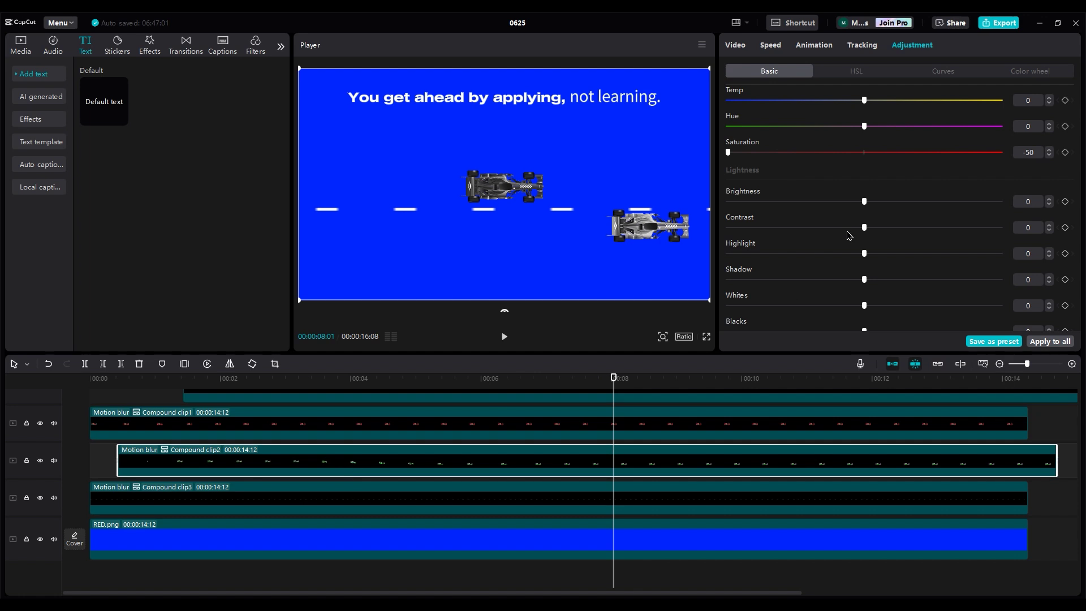
{"action": "left_click_drag", "start_coordinate": [867, 202], "coordinate": [793, 207]}
- Add a slight vignette to the blue background image and preview the animation
{"action": "left_click", "coordinate": [260, 538]}
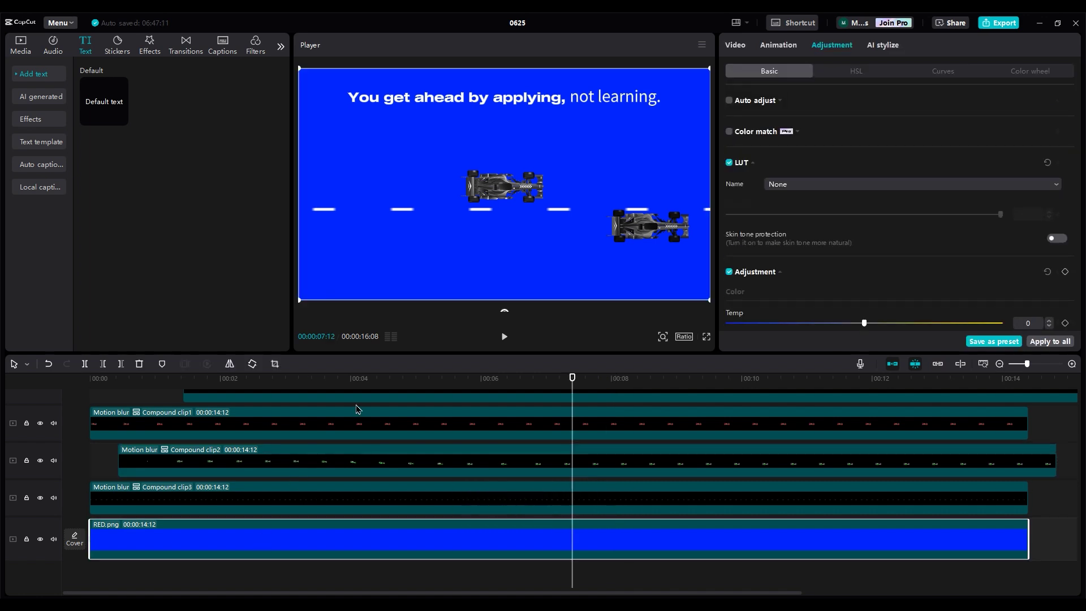
{"action": "scroll", "coordinate": [893, 220], "scroll_direction": "down", "scroll_amount": 7}
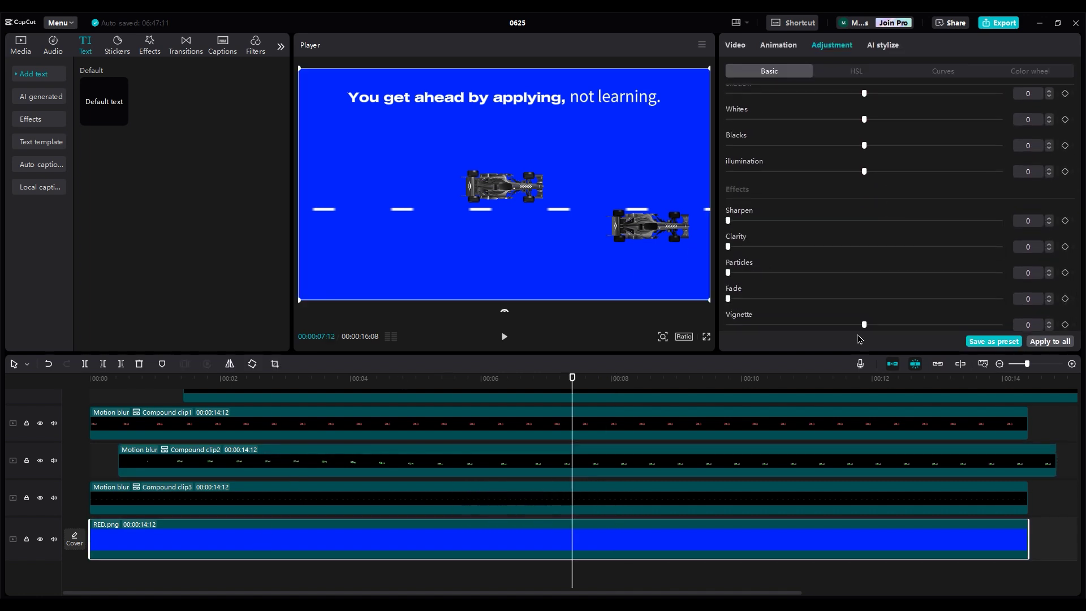
{"action": "left_click_drag", "start_coordinate": [874, 327], "coordinate": [881, 326]}
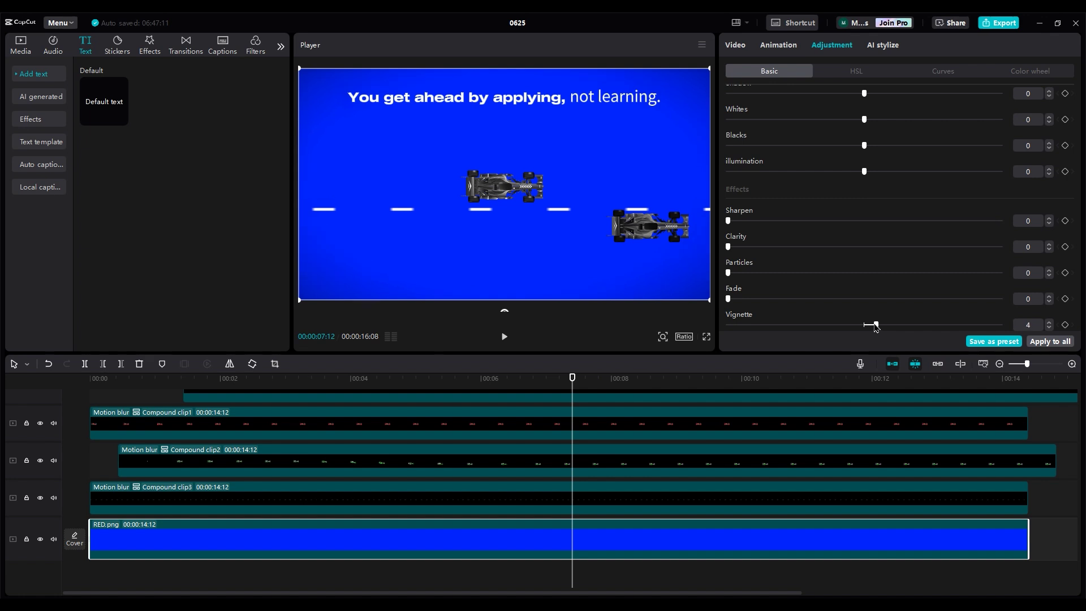
{"action": "left_click", "coordinate": [127, 401]}
{"action": "key", "text": "space"}
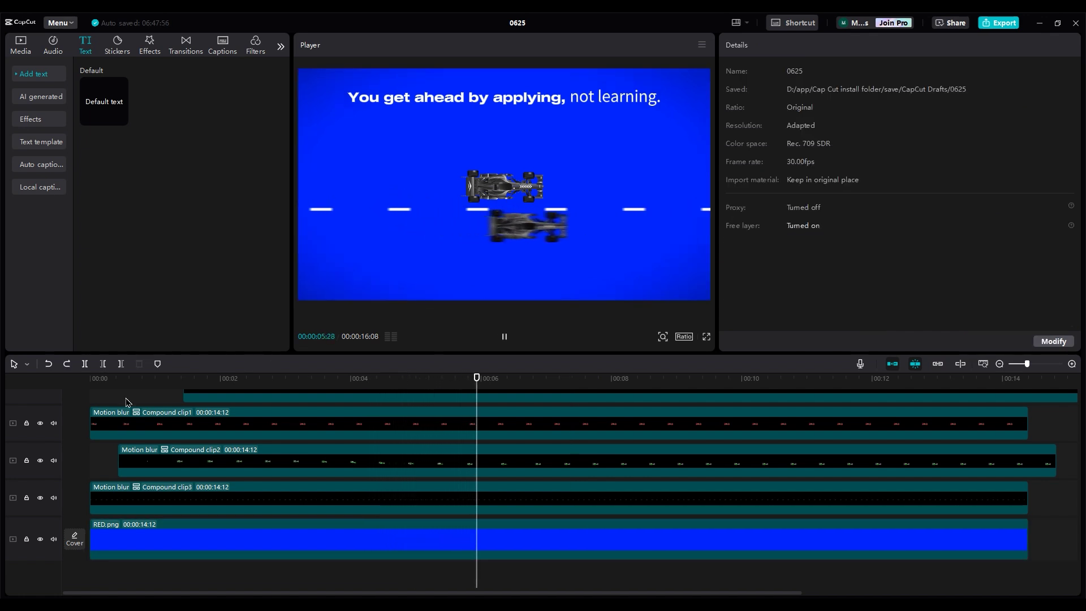
{"action": "key", "text": "space"}
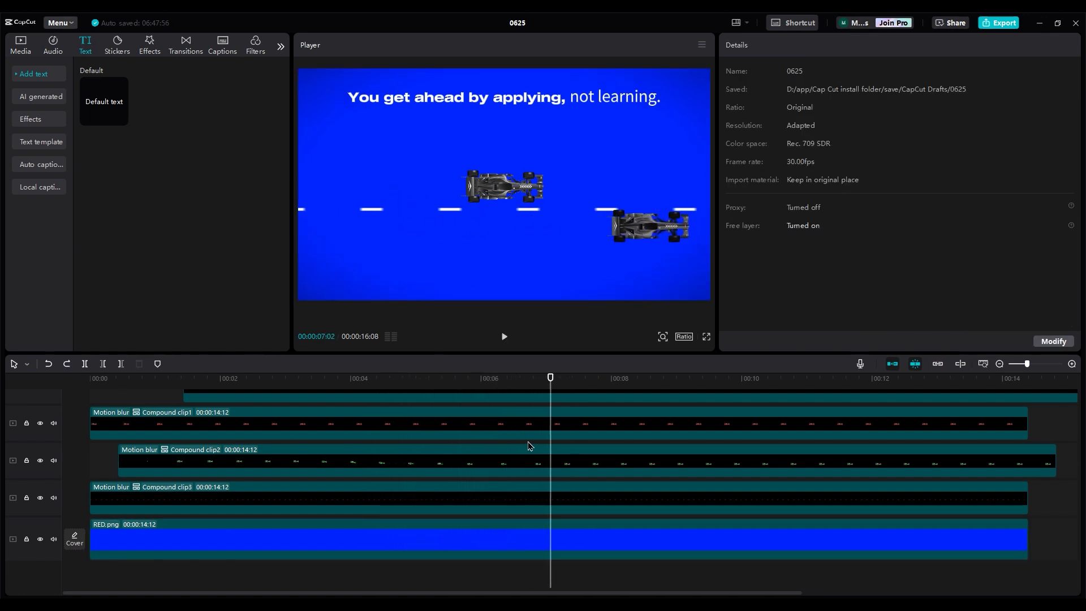
- Cut all clips at 00:00:07:02 and remove everything after that point
{"action": "key", "text": "ctrl+a"}
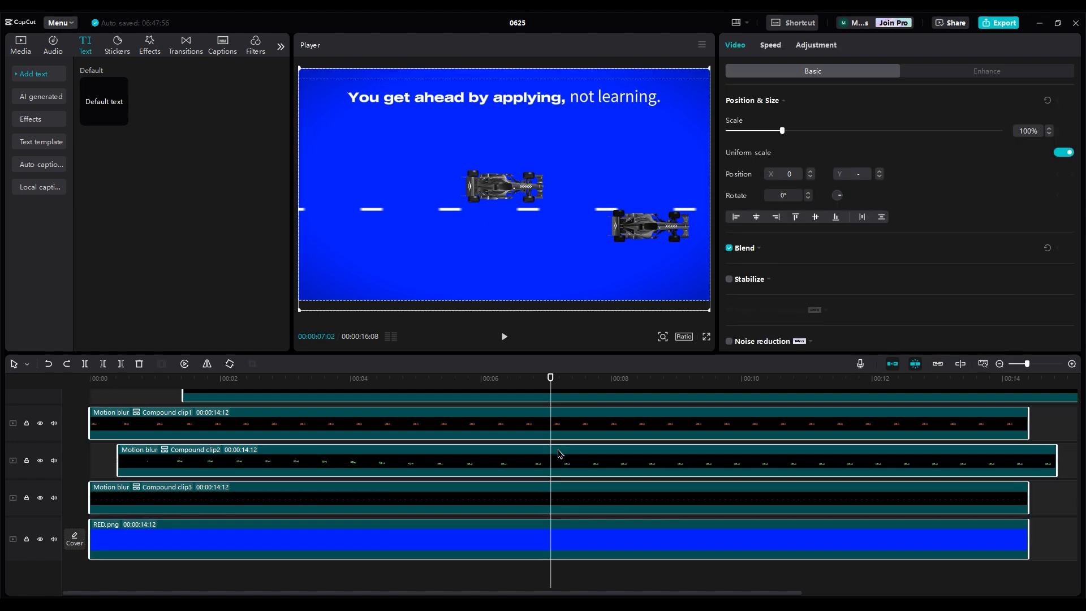
{"action": "key", "text": "w"}
{"action": "left_click", "coordinate": [405, 377]}
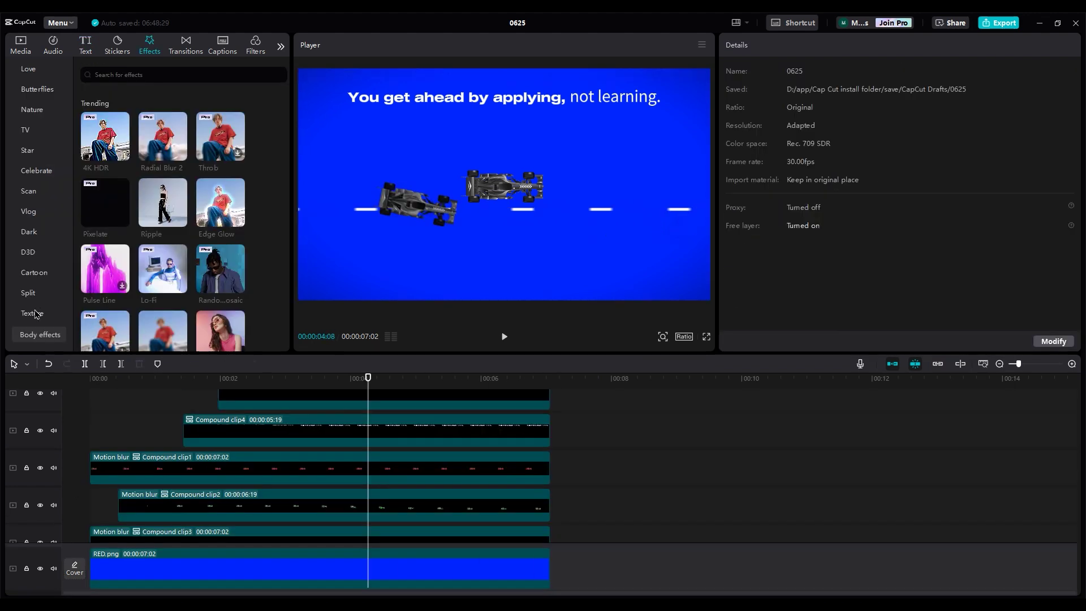
- Apply the Painting texture effect to the blue background, reduce its Filters to about 18 and lower its Texture strength, and preview
{"action": "left_click", "coordinate": [32, 312]}
{"action": "left_click", "coordinate": [151, 201]}
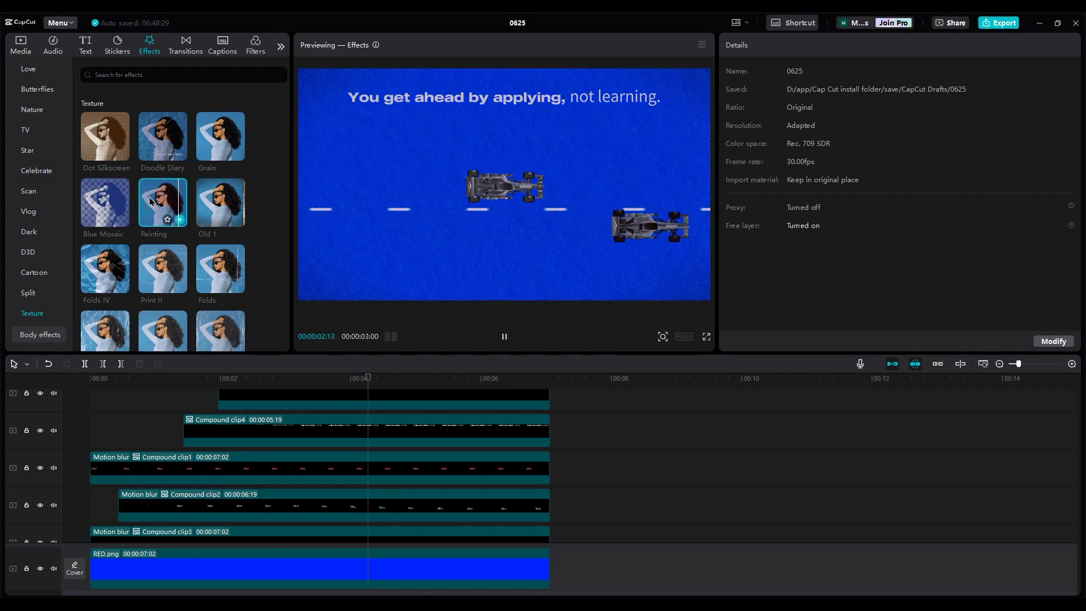
{"action": "mouse_move", "coordinate": [151, 200]}
{"action": "left_mouse_down"}
{"action": "mouse_move", "coordinate": [140, 581]}
{"action": "mouse_move", "coordinate": [131, 567]}
{"action": "left_mouse_up"}
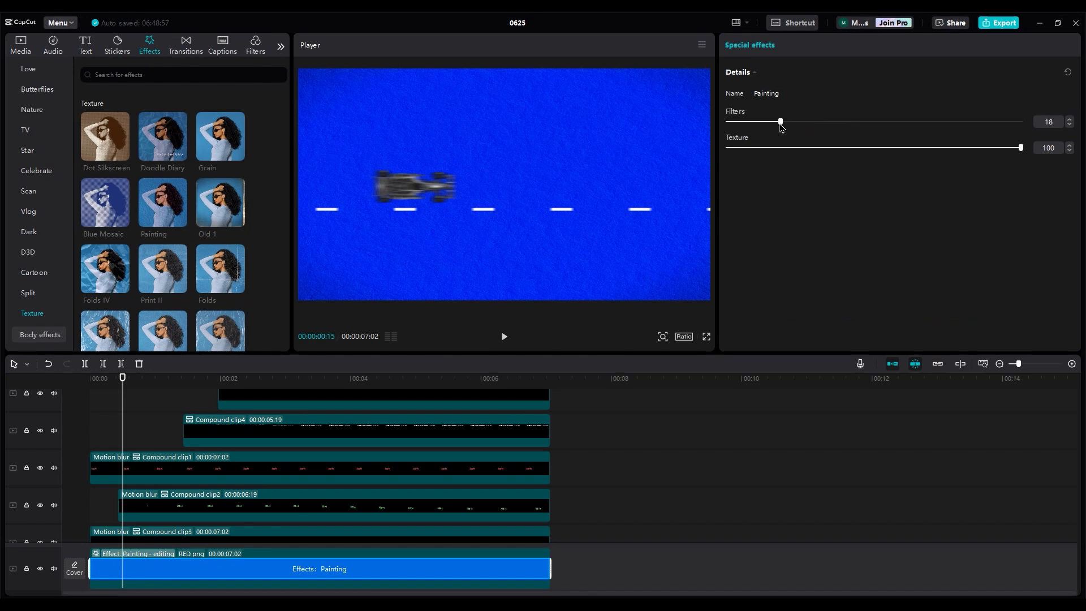
{"action": "left_click", "coordinate": [798, 148]}
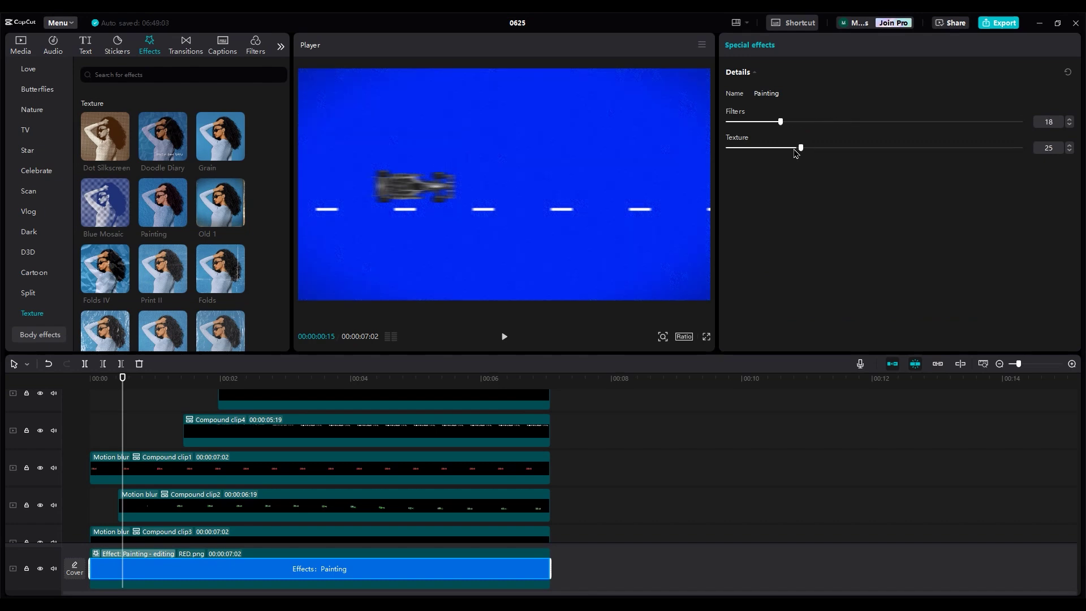
{"action": "left_click", "coordinate": [102, 449]}
{"action": "key", "text": "space"}
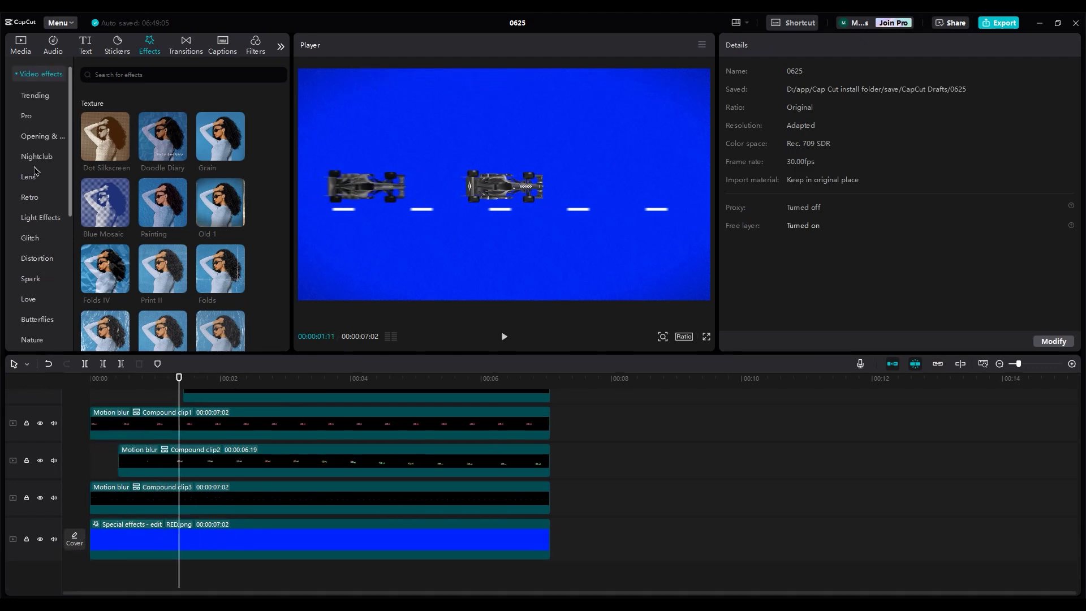
- Add the Hazy lens effect above all clips from the timeline start and extend it to the end of the clips
{"action": "left_click", "coordinate": [33, 156]}
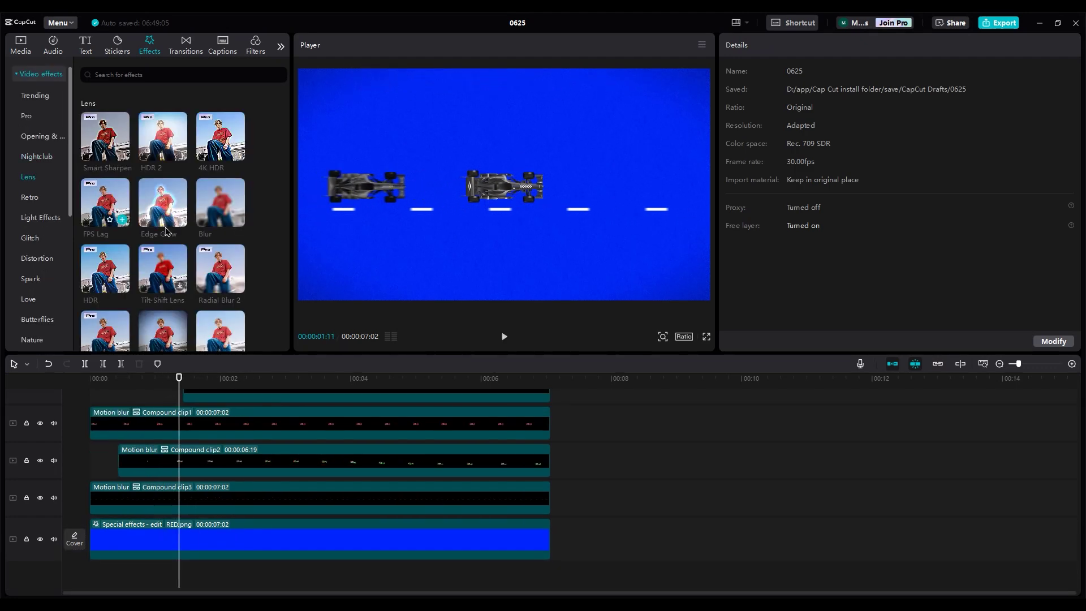
{"action": "scroll", "coordinate": [218, 239], "scroll_direction": "down", "scroll_amount": 2}
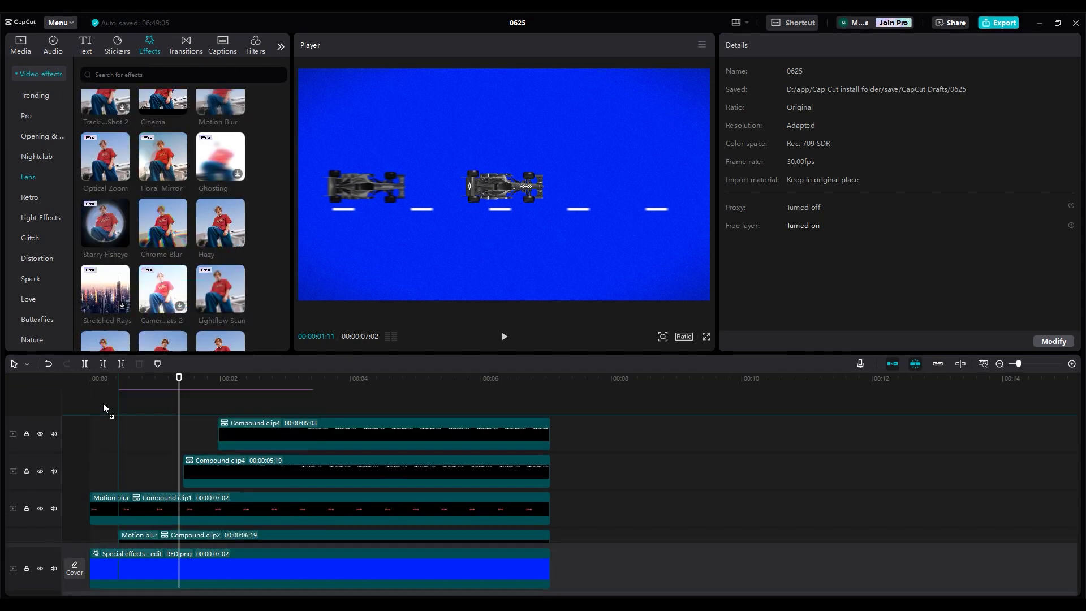
{"action": "left_click_drag", "start_coordinate": [104, 413], "coordinate": [104, 423]}
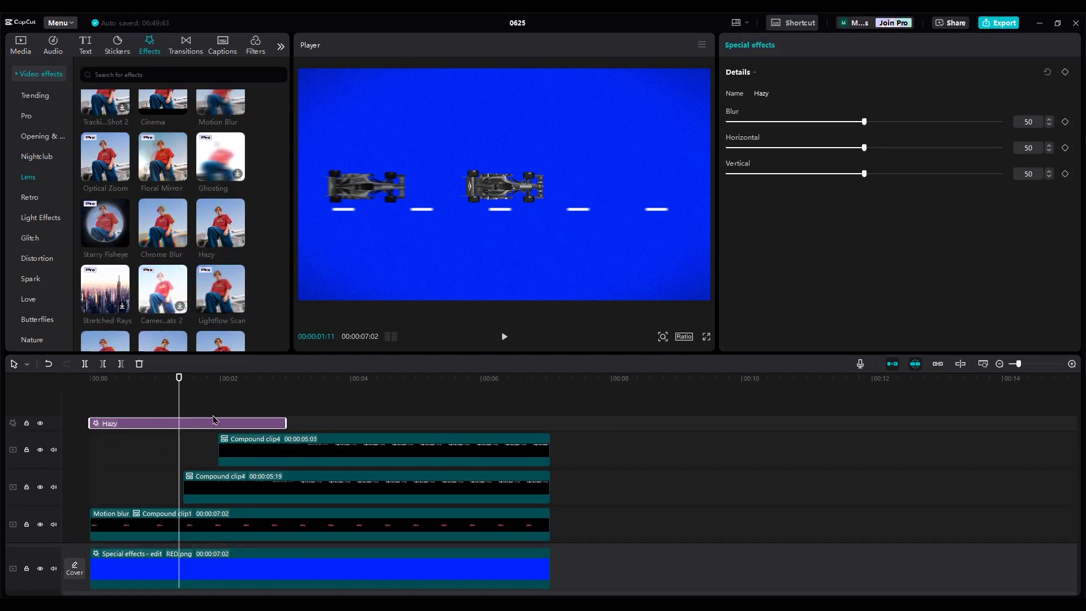
{"action": "left_click_drag", "start_coordinate": [284, 421], "coordinate": [548, 427]}
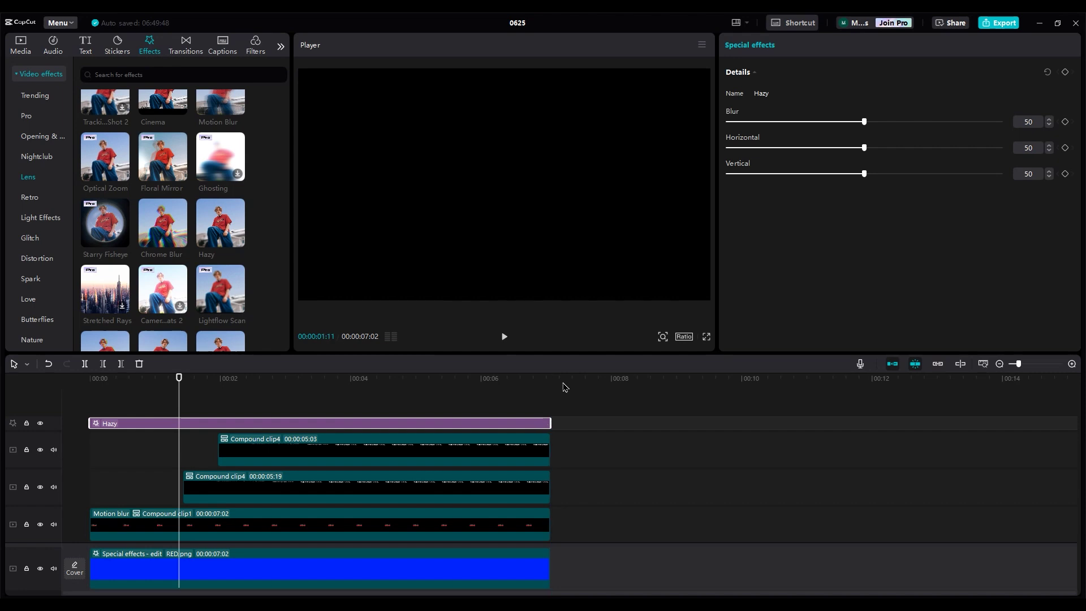
- Lower the Blur amount of the Hazy effect
{"action": "left_click_drag", "start_coordinate": [808, 120], "coordinate": [784, 127]}
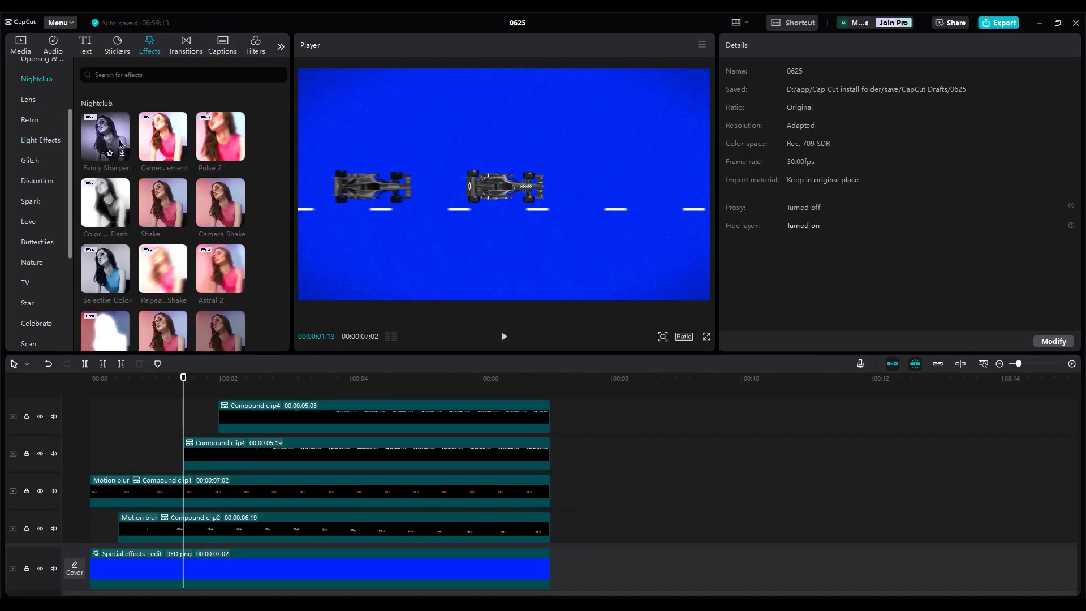
- Apply the Play Pendulum effect to the Compound clip1 car with Twist 0, Strength 2, Sharpen 10 and Speed 100, and preview
{"action": "mouse_move", "coordinate": [183, 215]}
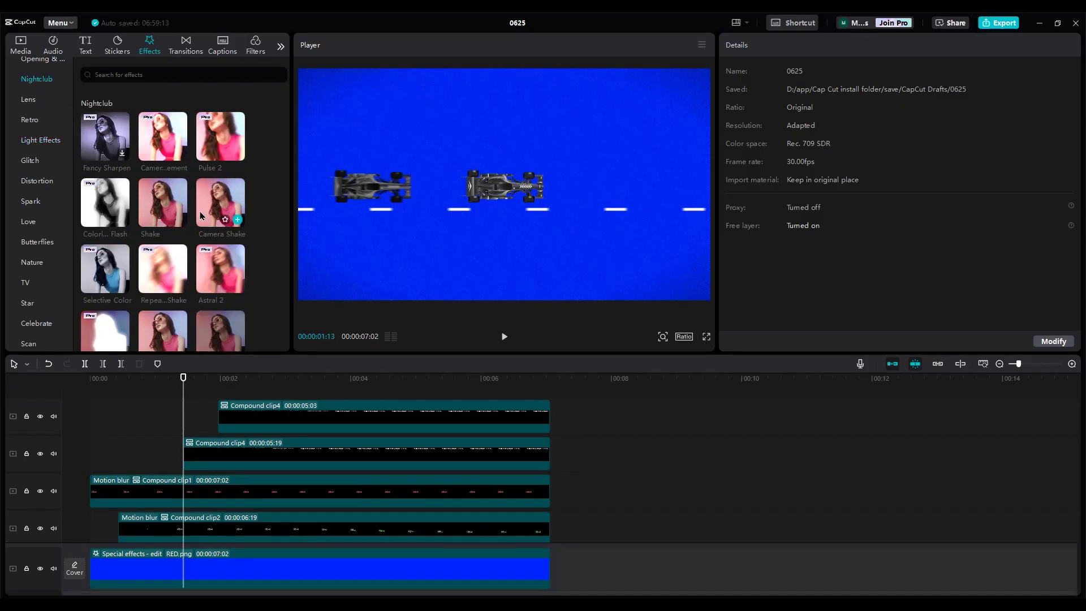
{"action": "scroll", "coordinate": [164, 272], "scroll_direction": "down", "scroll_amount": 1}
{"action": "left_click_drag", "start_coordinate": [163, 283], "coordinate": [134, 449]}
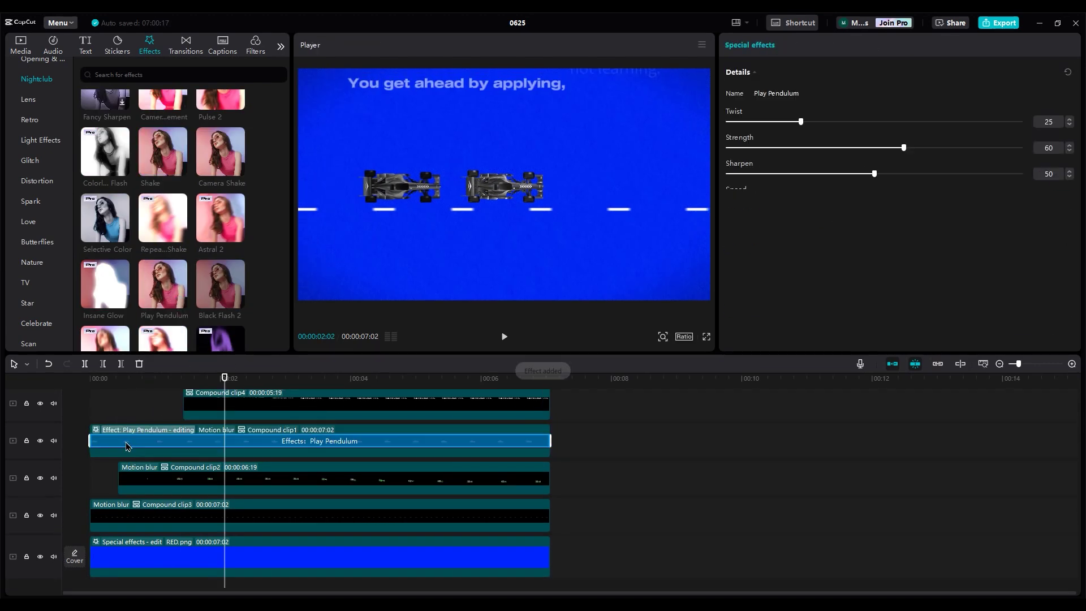
{"action": "left_click_drag", "start_coordinate": [755, 124], "coordinate": [678, 126]}
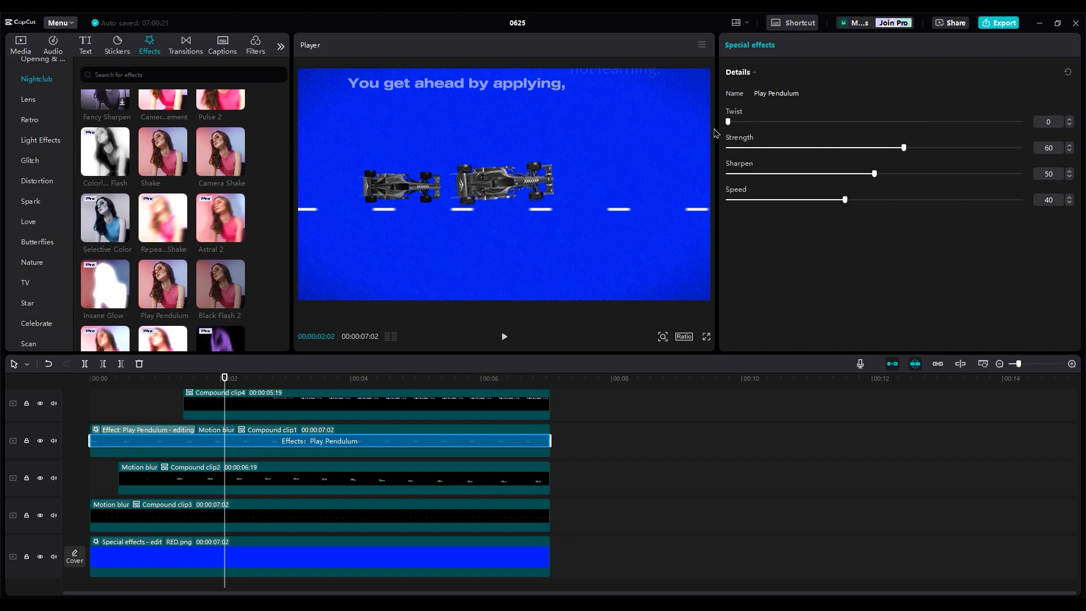
{"action": "left_click_drag", "start_coordinate": [758, 148], "coordinate": [741, 148]}
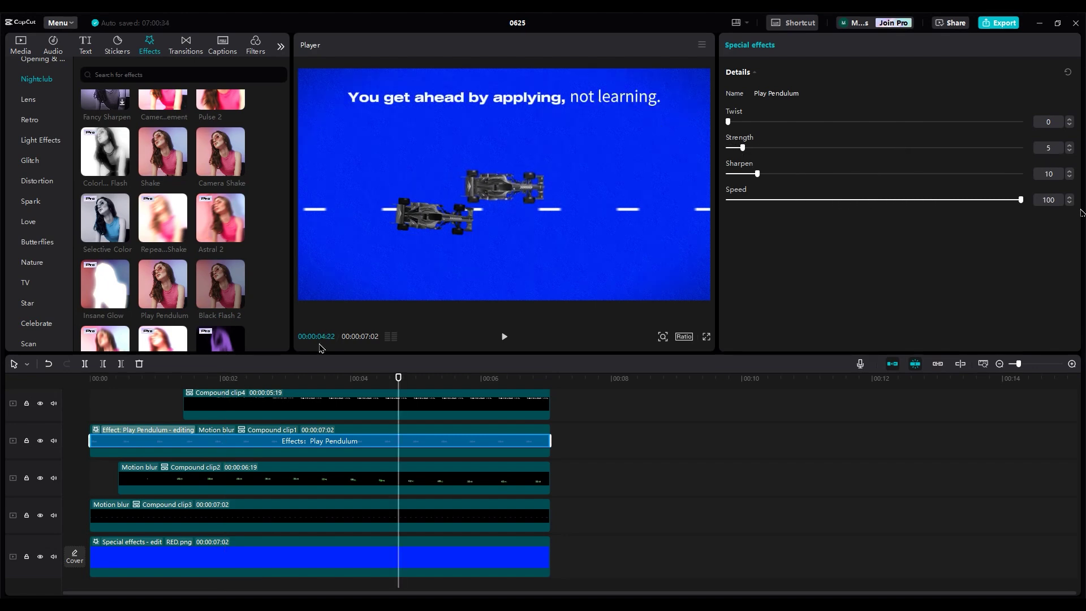
{"action": "left_click", "coordinate": [382, 378]}
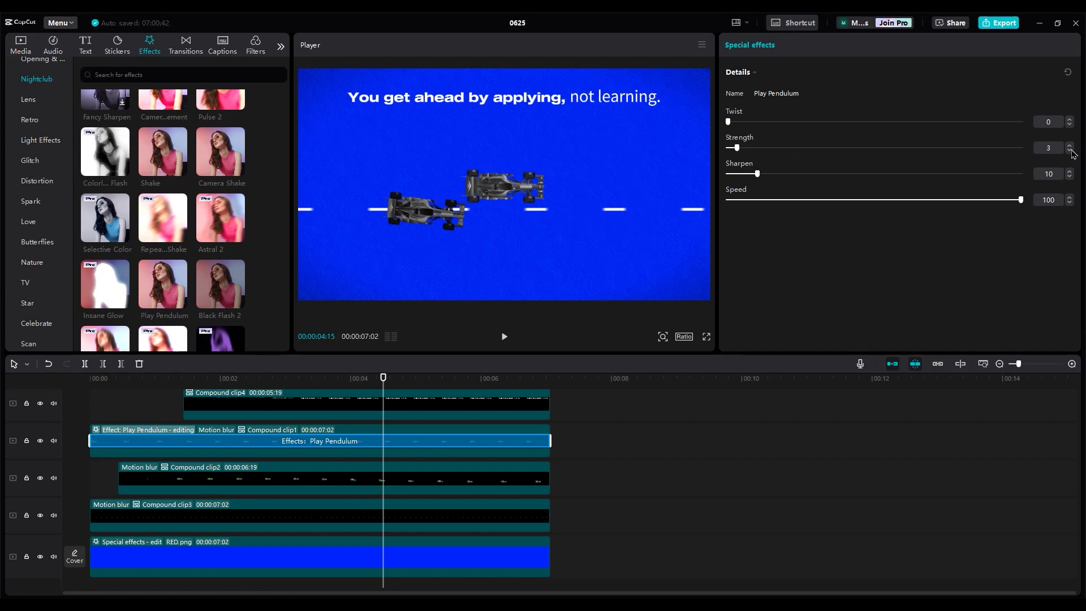
{"action": "key", "text": "space"}
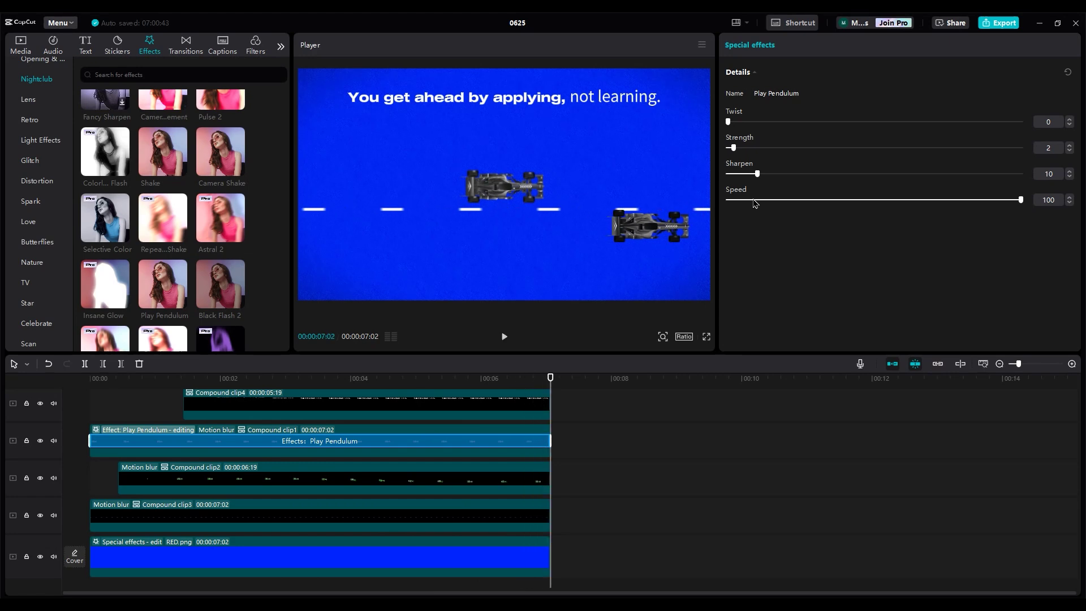
- Apply the Rebound Swing effect to the Compound clip2 car with Strength 2, Size 1 and Speed 13, and preview
{"action": "left_click", "coordinate": [130, 412]}
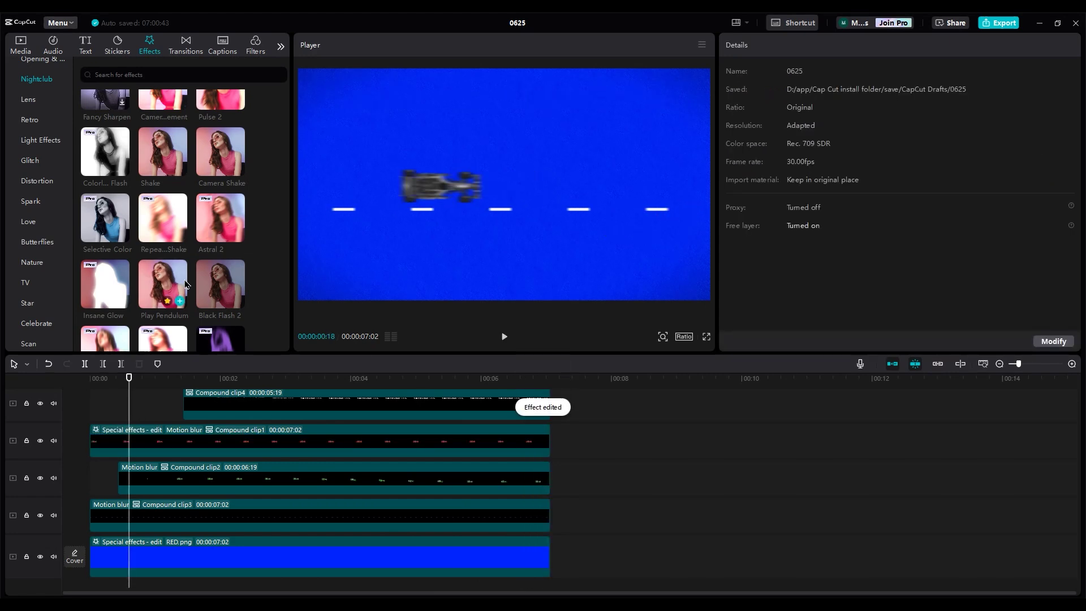
{"action": "scroll", "coordinate": [170, 282], "scroll_direction": "down", "scroll_amount": 3}
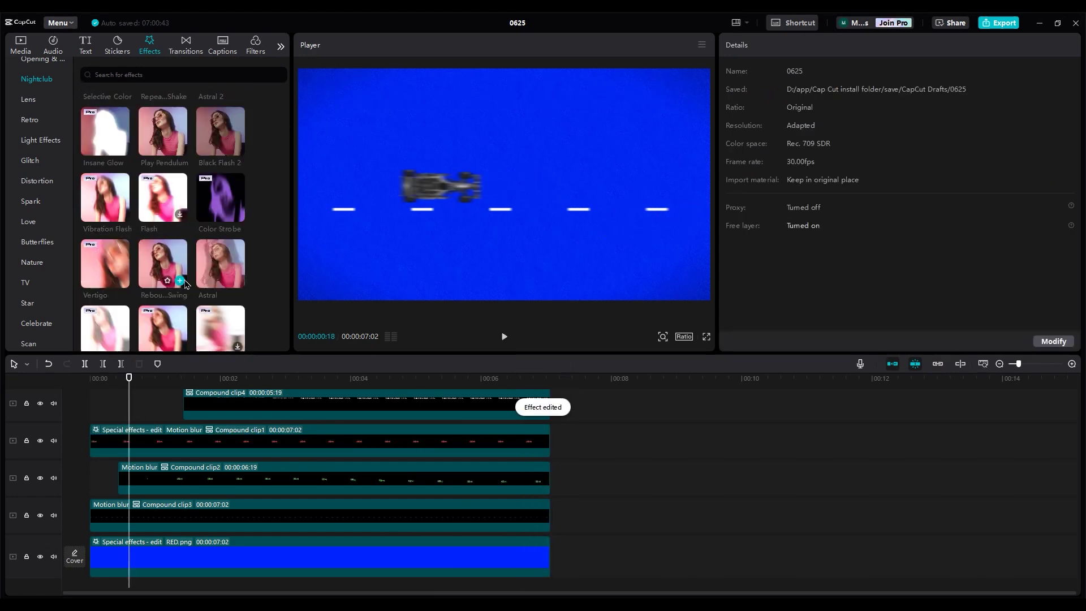
{"action": "left_click", "coordinate": [181, 281]}
{"action": "scroll", "coordinate": [169, 282], "scroll_direction": "down", "scroll_amount": 2}
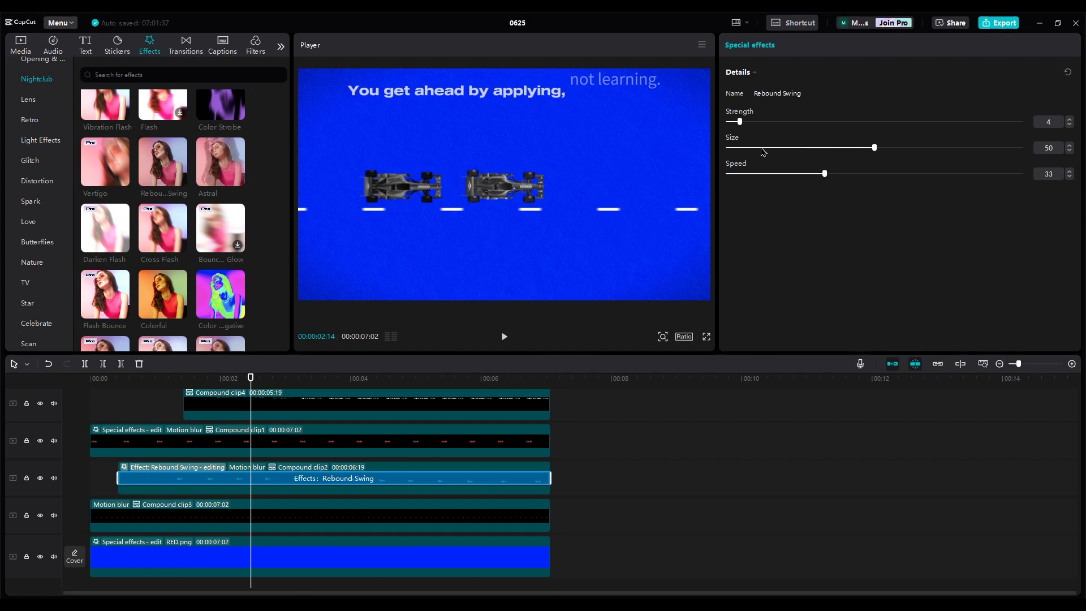
{"action": "left_click_drag", "start_coordinate": [761, 149], "coordinate": [729, 150]}
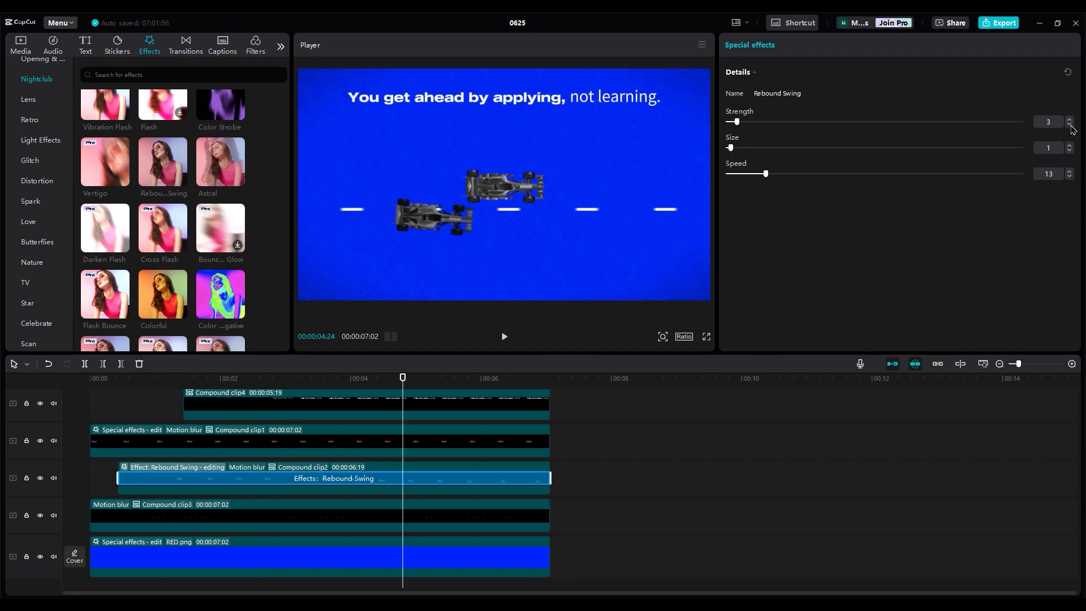
{"action": "key", "text": "space"}
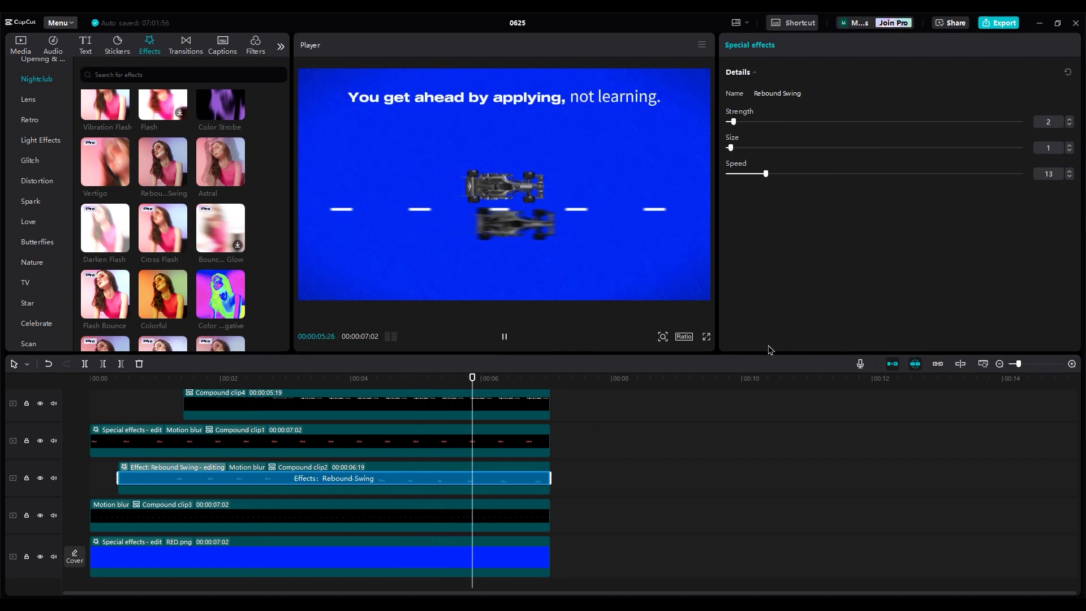
{"action": "key", "text": "space"}
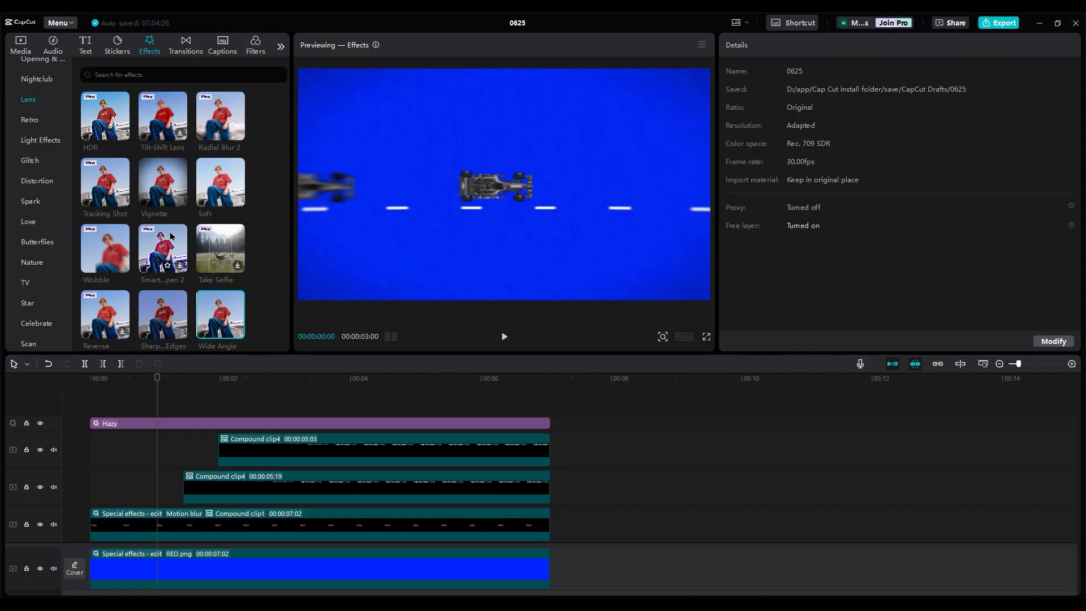
- Add the Blur lens effect above Hazy from the timeline start and shorten it to about two seconds
{"action": "scroll", "coordinate": [171, 235], "scroll_direction": "up", "scroll_amount": 1}
{"action": "scroll", "coordinate": [168, 230], "scroll_direction": "up", "scroll_amount": 1}
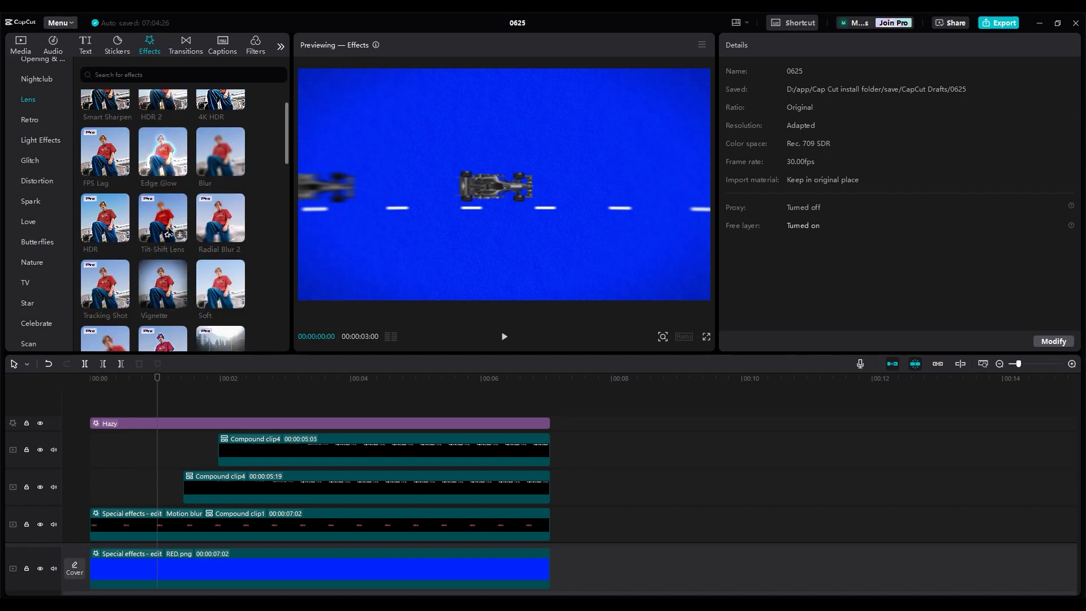
{"action": "left_click_drag", "start_coordinate": [208, 164], "coordinate": [94, 410]}
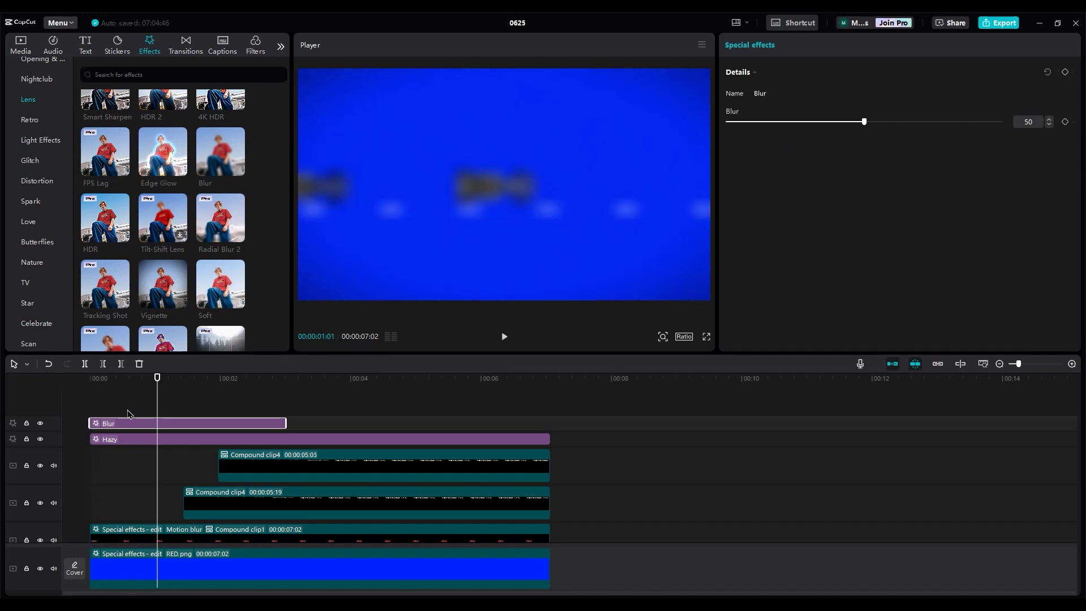
{"action": "left_click_drag", "start_coordinate": [245, 423], "coordinate": [223, 423]}
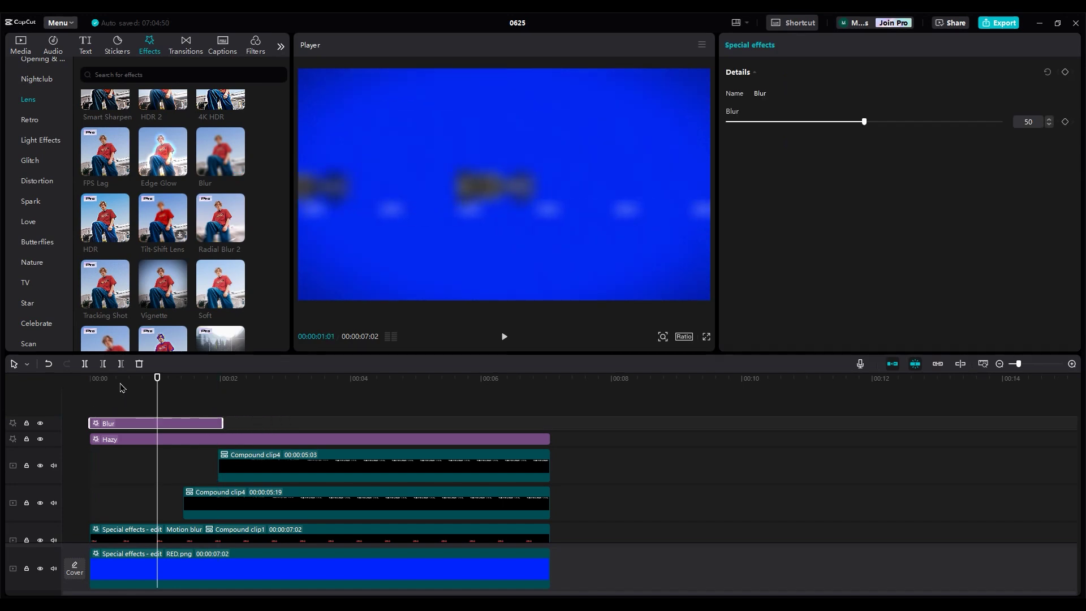
- Keyframe the Blur effect to 10 at 00:00:00:19 and to 0 at 00:00:00:13 and 00:00:00:26, and preview
{"action": "left_click_drag", "start_coordinate": [142, 380], "coordinate": [131, 380]}
{"action": "left_click", "coordinate": [753, 123]}
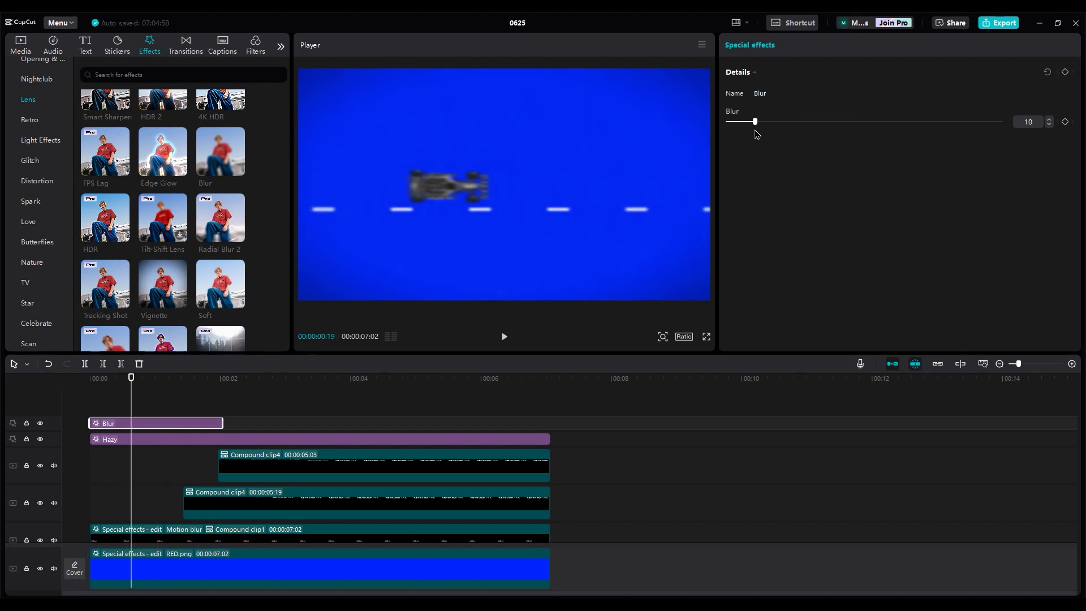
{"action": "left_click", "coordinate": [117, 385]}
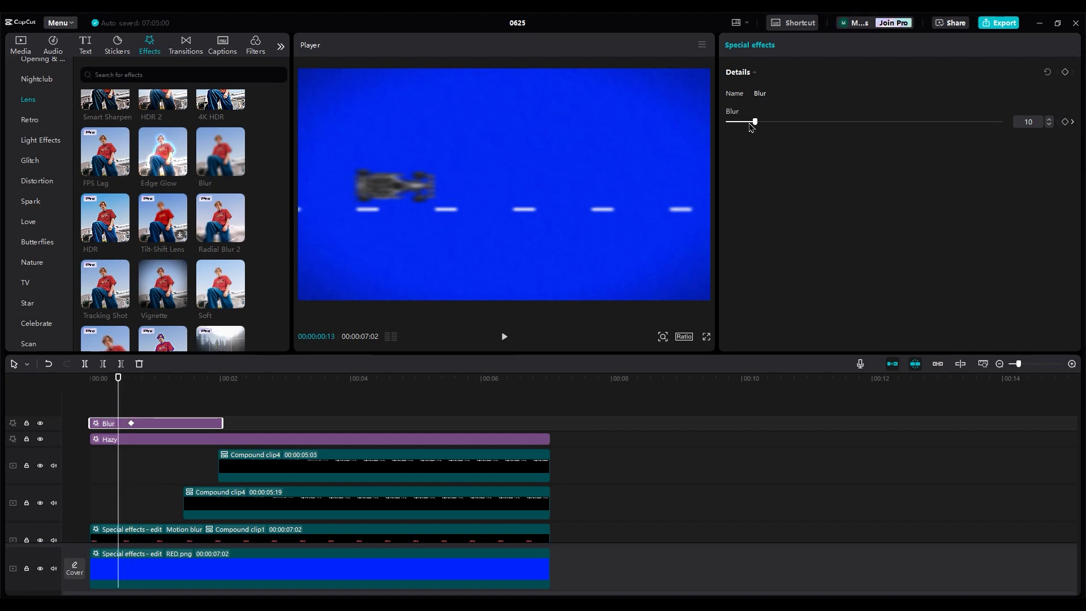
{"action": "left_click_drag", "start_coordinate": [752, 122], "coordinate": [734, 123]}
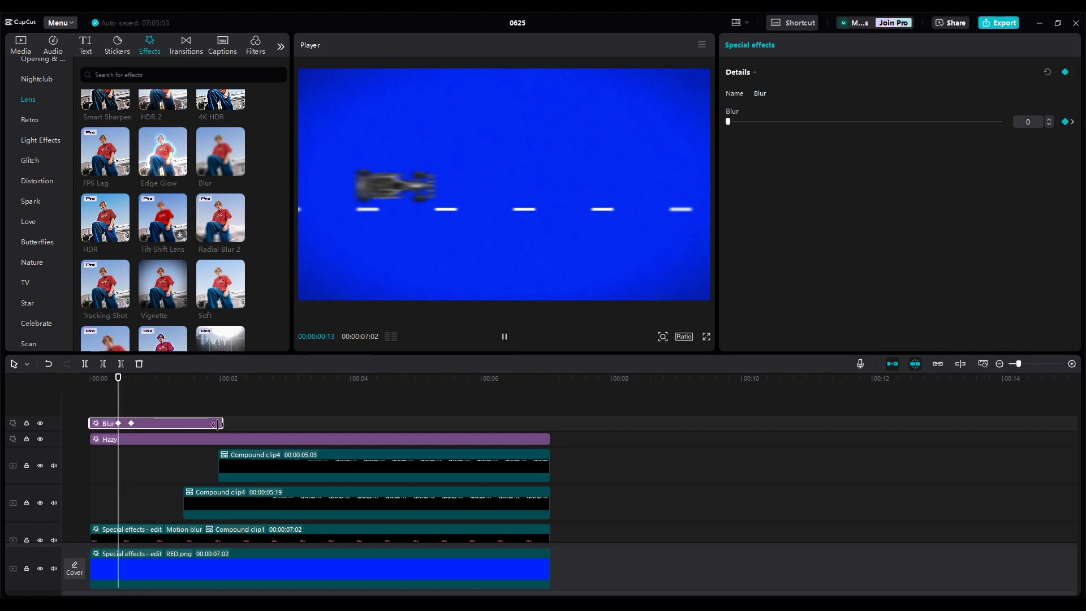
{"action": "key", "text": "space"}
{"action": "left_click_drag", "start_coordinate": [168, 383], "coordinate": [147, 383]}
{"action": "left_click_drag", "start_coordinate": [745, 125], "coordinate": [681, 137]}
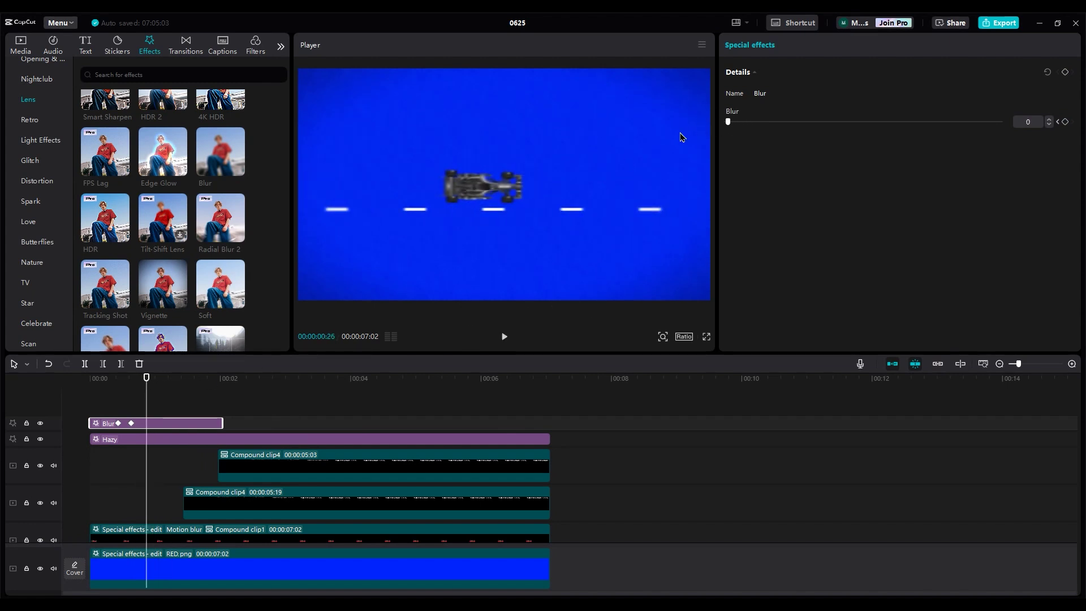
{"action": "left_click", "coordinate": [120, 397]}
{"action": "key", "text": "space"}
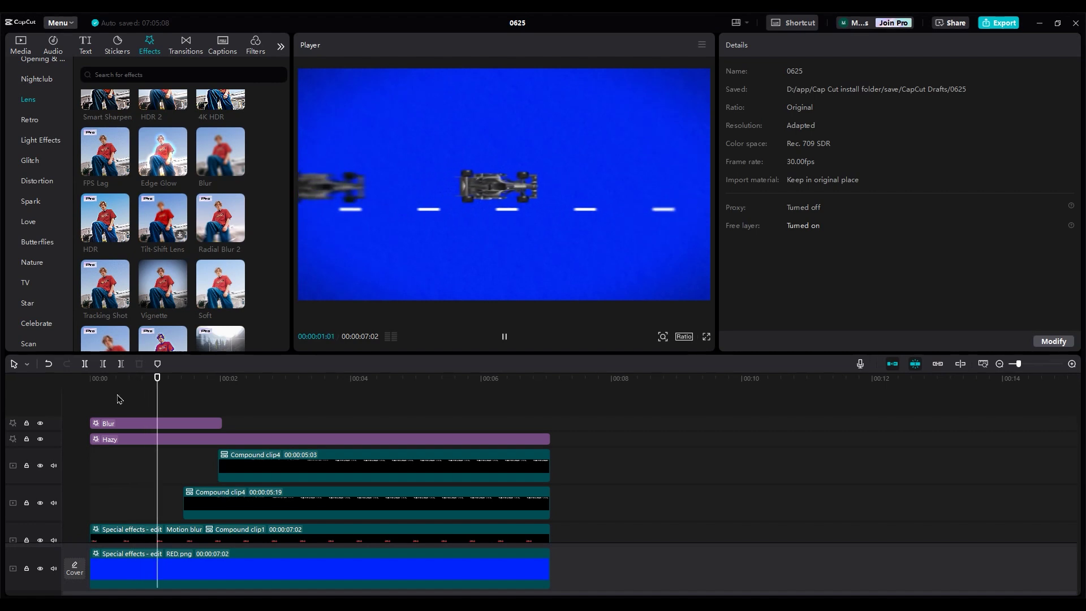
{"action": "left_click", "coordinate": [124, 394]}
{"action": "left_click", "coordinate": [128, 425]}
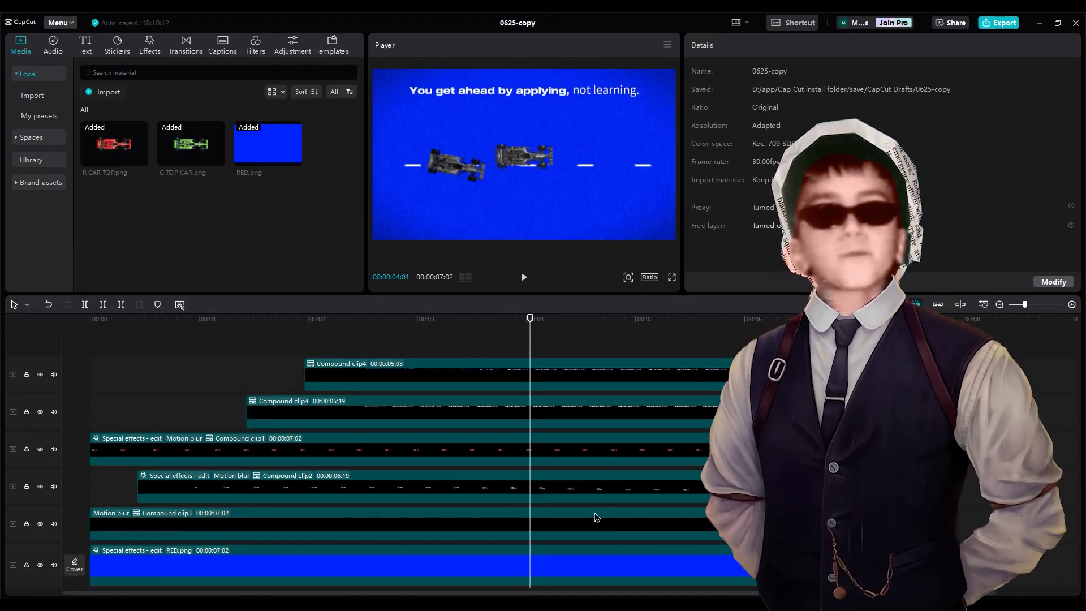
- In the 0625-copy project, combine the two car clips into a compound clip and open its clip options
{"action": "left_click", "coordinate": [447, 496]}
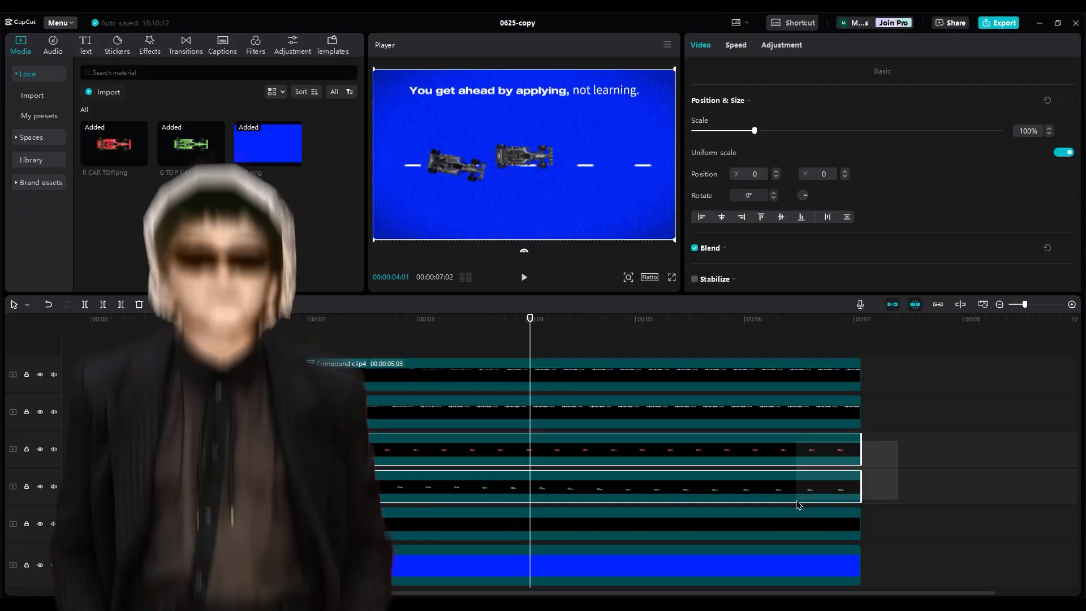
{"action": "right_click", "coordinate": [730, 385]}
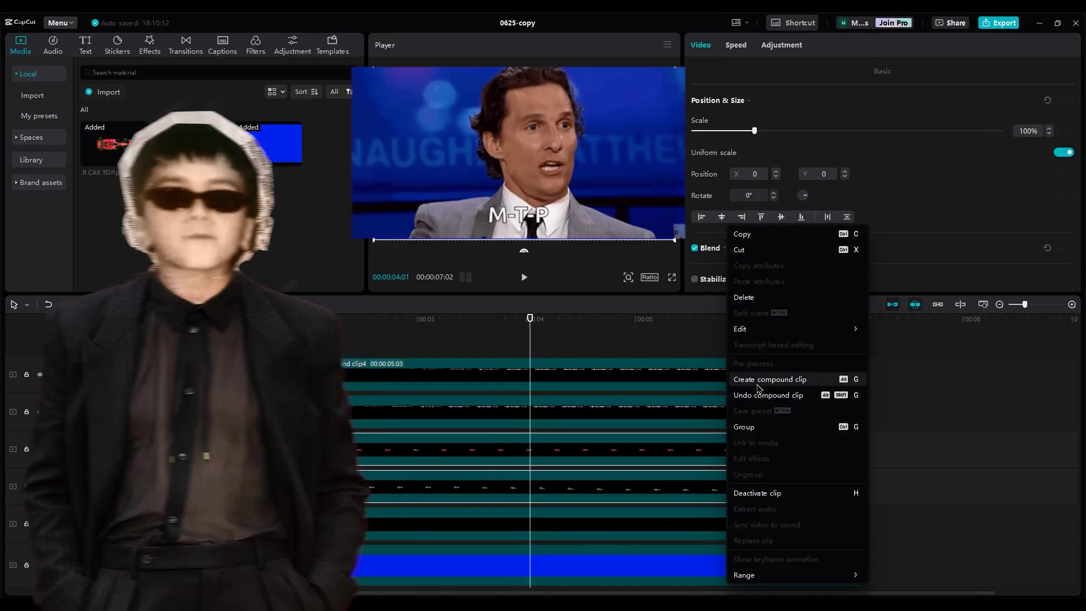
{"action": "left_click", "coordinate": [758, 384]}
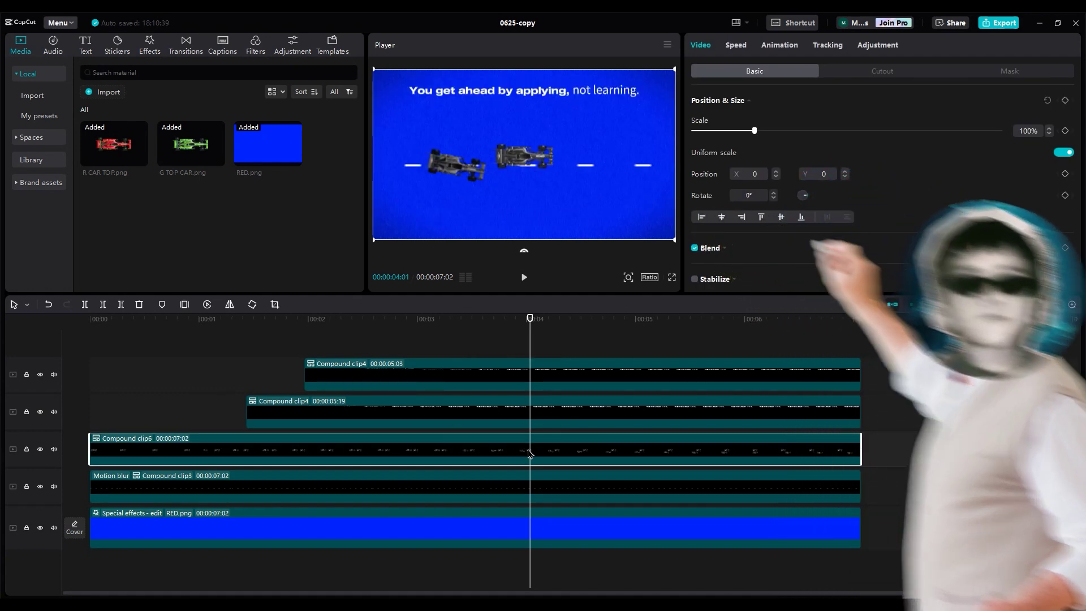
{"action": "right_click", "coordinate": [530, 453]}
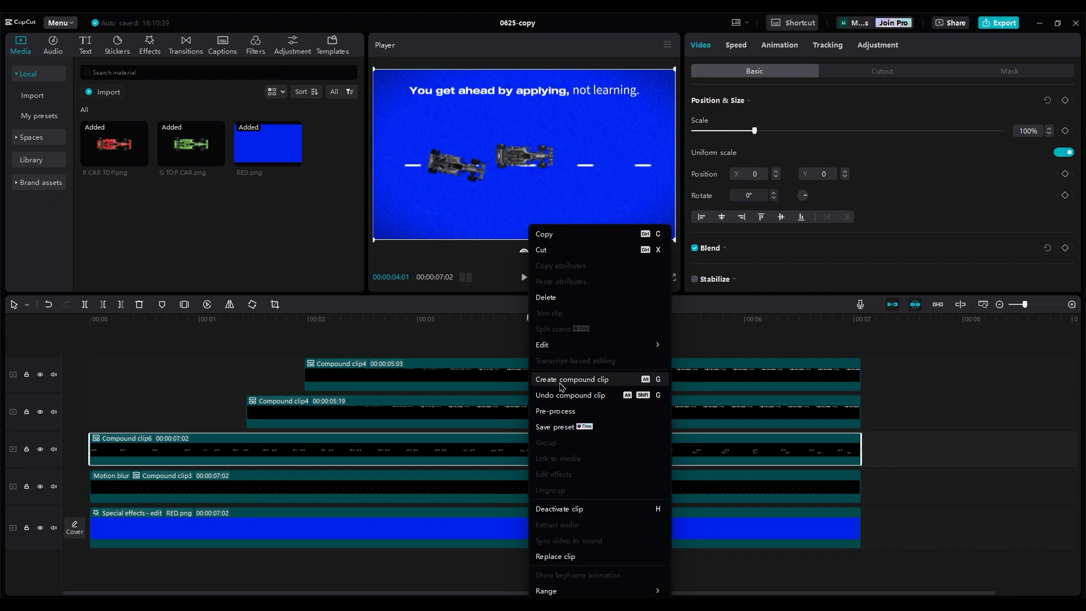
{"action": "left_click", "coordinate": [924, 456]}
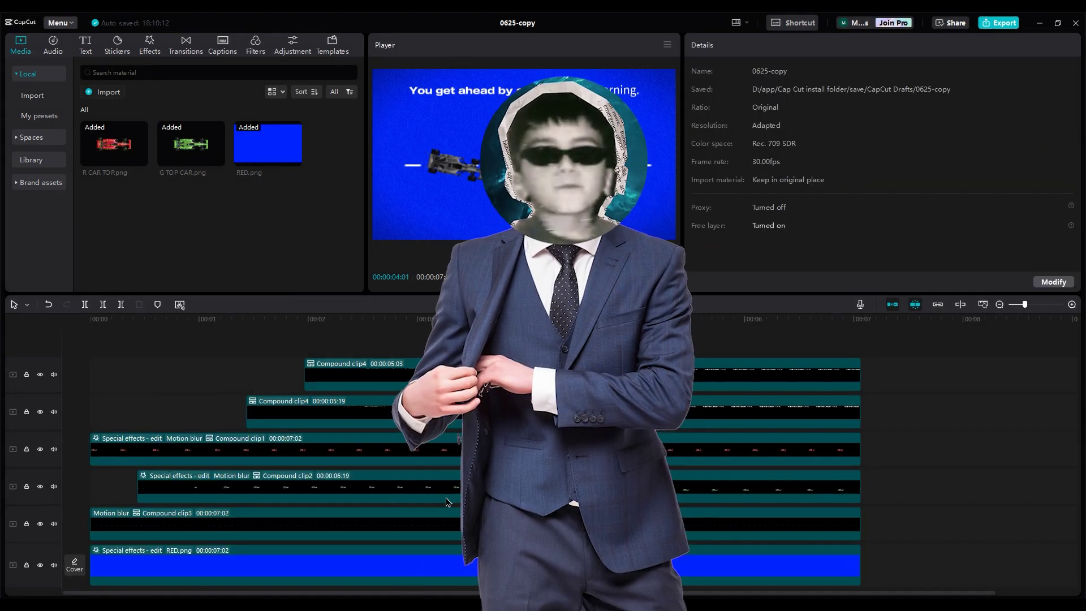
- Select the Compound clip1 and Compound clip2 car clips, make them one compound clip, and undo it
{"action": "left_click", "coordinate": [208, 479]}
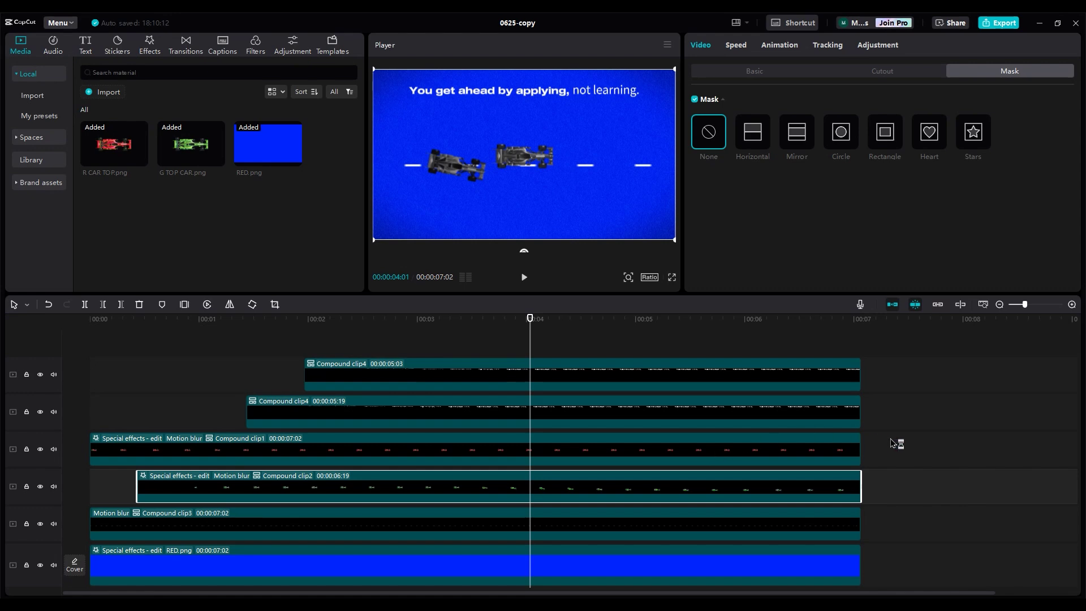
{"action": "left_click_drag", "start_coordinate": [898, 442], "coordinate": [796, 503]}
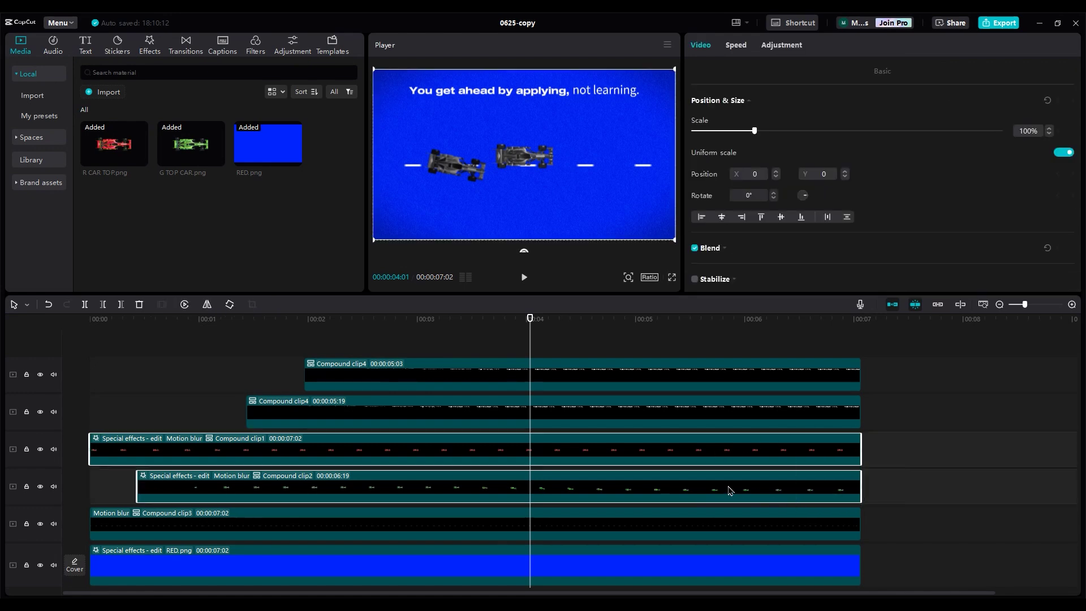
{"action": "right_click", "coordinate": [729, 490]}
{"action": "left_click", "coordinate": [759, 380]}
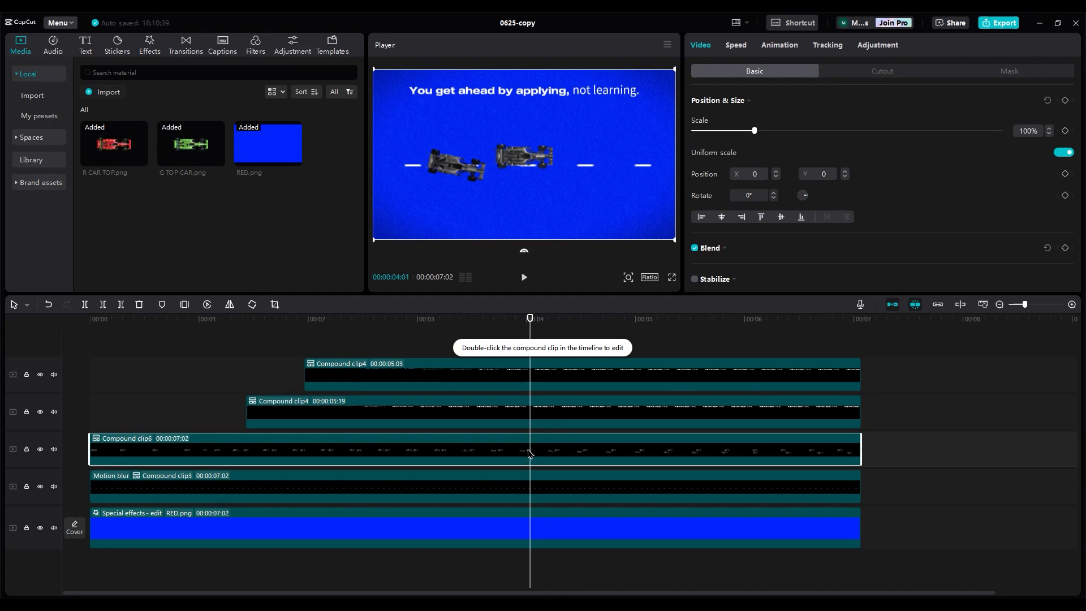
{"action": "key", "text": "ctrl+z"}
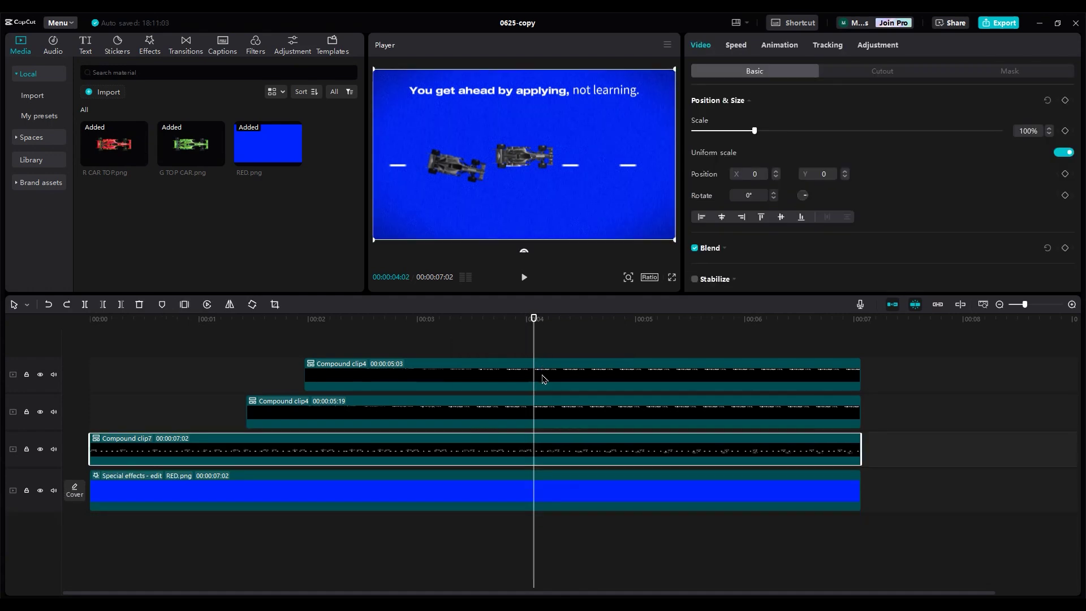
- Try combining both car clips and the dashed line clip into one compound clip, and undo it
{"action": "left_click", "coordinate": [930, 480]}
{"action": "left_click", "coordinate": [534, 331]}
{"action": "left_click_drag", "start_coordinate": [911, 465], "coordinate": [740, 510]}
{"action": "right_click", "coordinate": [337, 527]}
{"action": "left_click", "coordinate": [368, 377]}
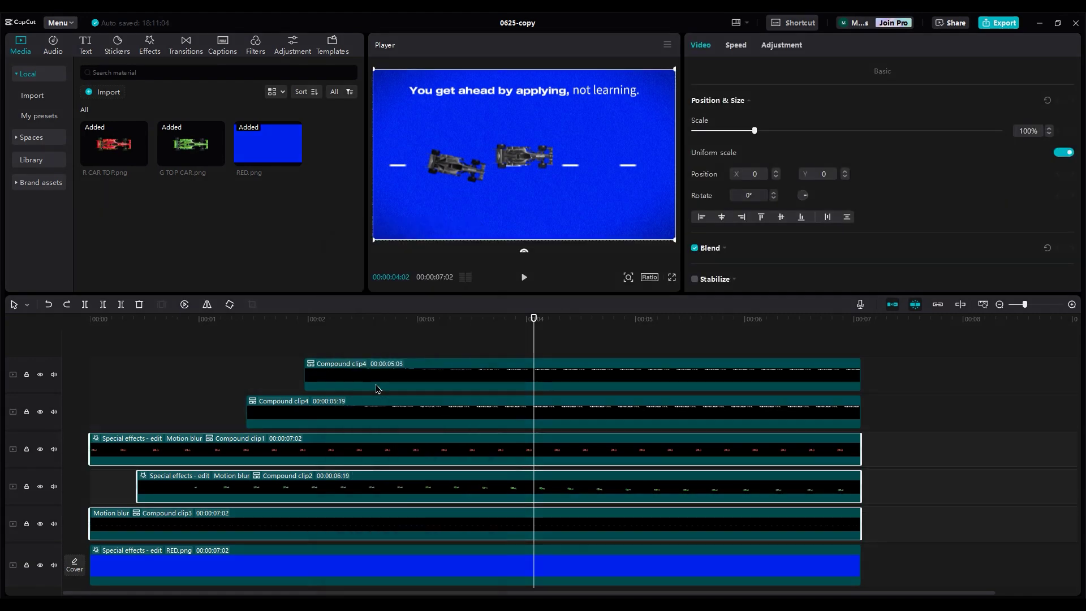
{"action": "left_click_drag", "start_coordinate": [524, 249], "coordinate": [489, 248]}
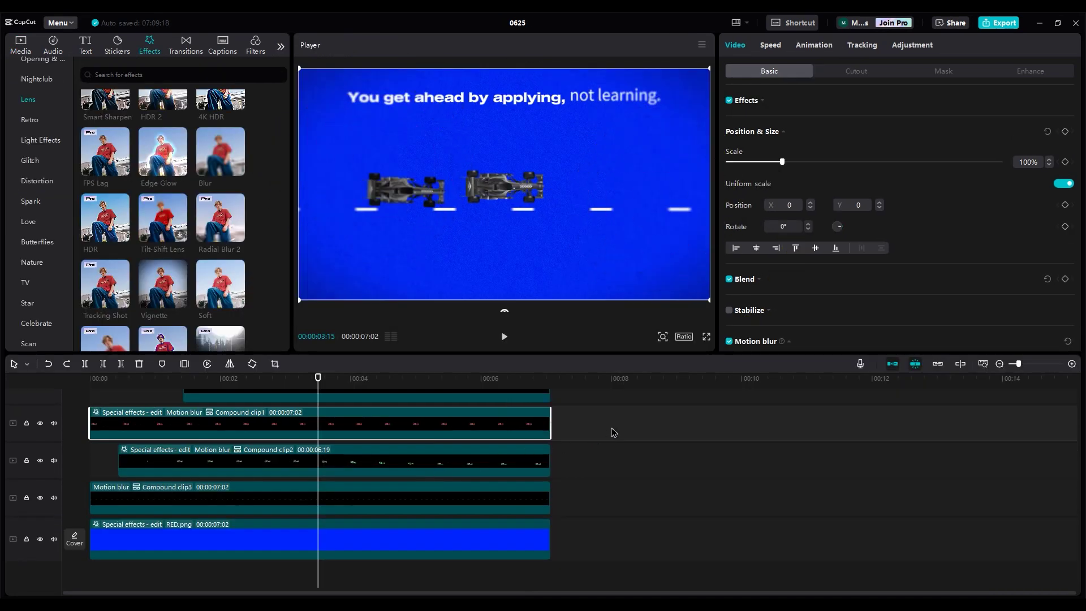
- In the 0625 project, combine the Compound clip1 and Compound clip2 car clips into a single compound clip
{"action": "left_click_drag", "start_coordinate": [611, 431], "coordinate": [346, 469]}
{"action": "right_click", "coordinate": [346, 469]}
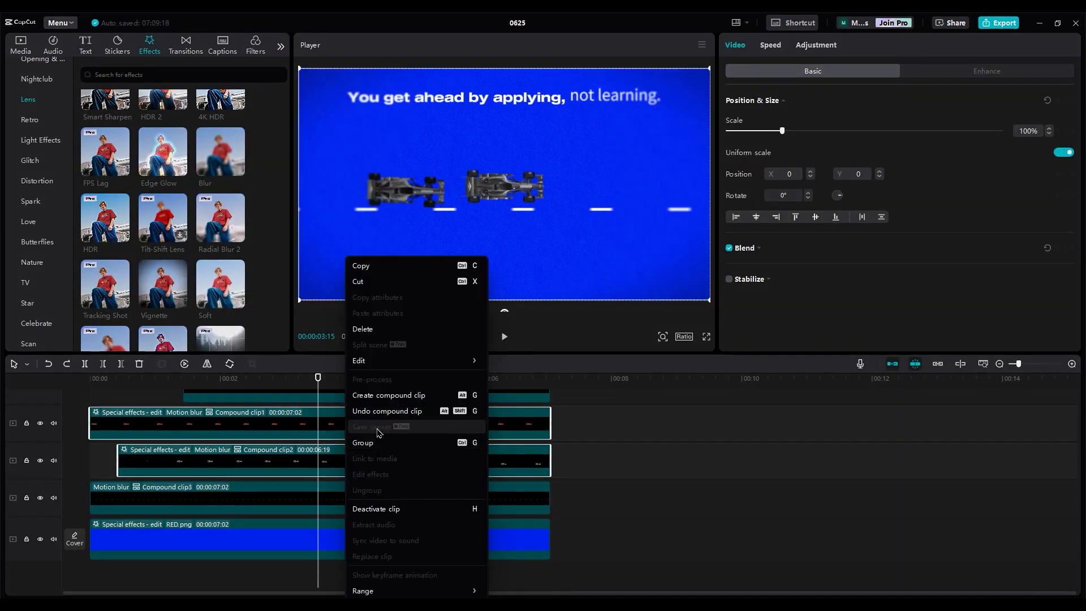
{"action": "left_click", "coordinate": [389, 400]}
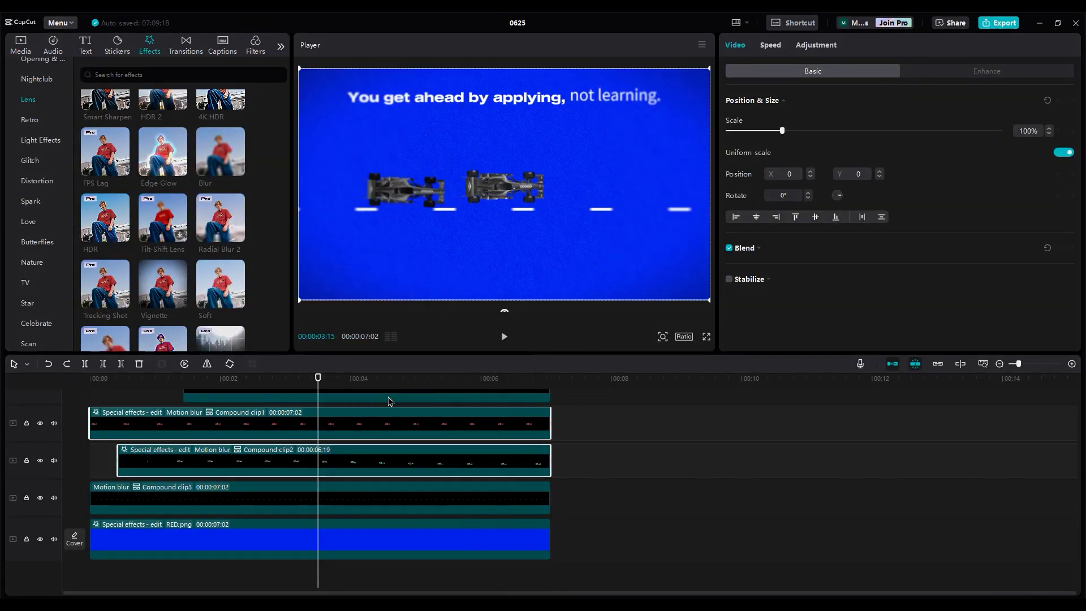
- Add a rotation keyframe at 00:00:03:09 to both the combined car clip and the dashed line clip
{"action": "left_click", "coordinate": [317, 499]}
{"action": "left_click", "coordinate": [304, 482]}
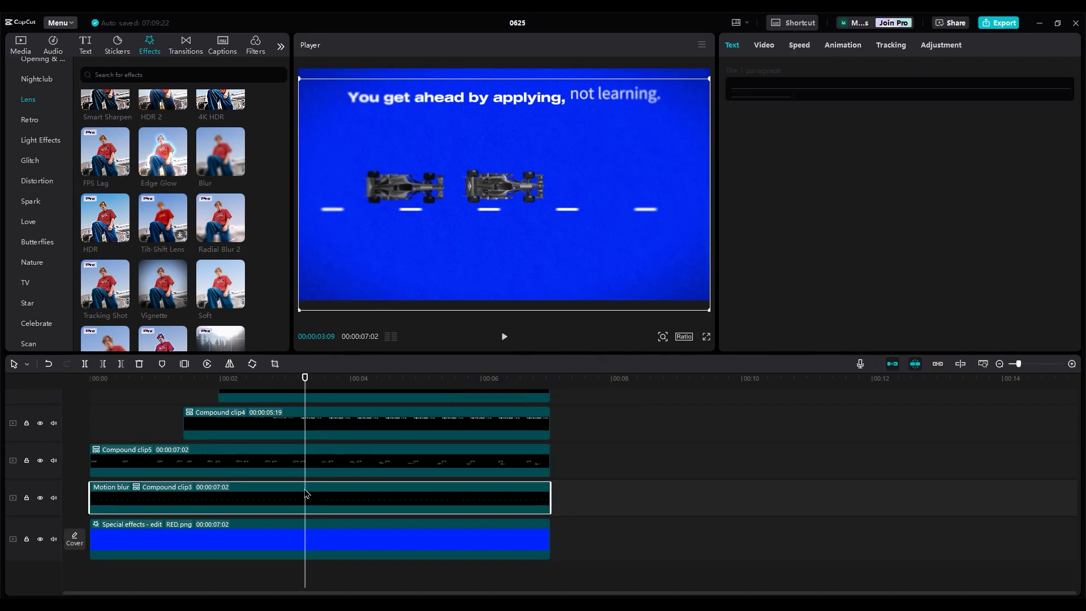
{"action": "left_click", "coordinate": [306, 468]}
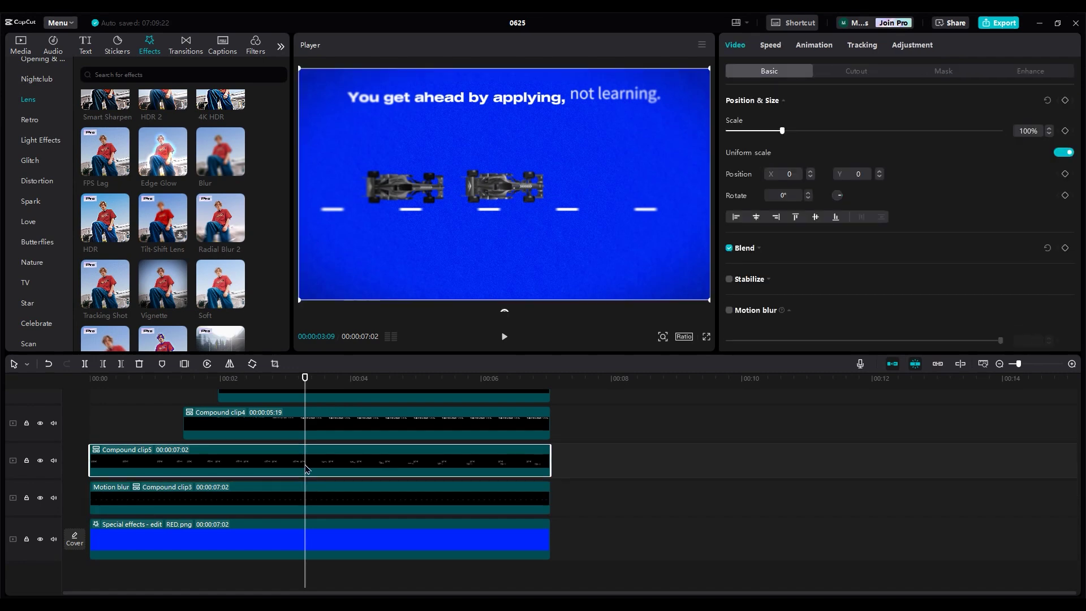
{"action": "left_click", "coordinate": [1064, 196]}
{"action": "left_click", "coordinate": [324, 497]}
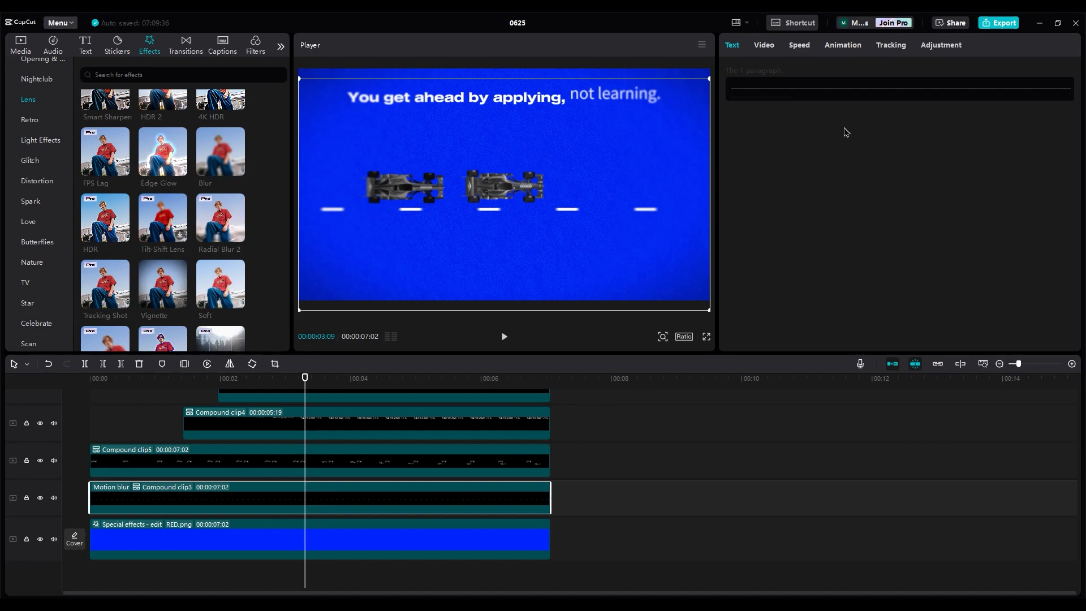
{"action": "left_click", "coordinate": [764, 45]}
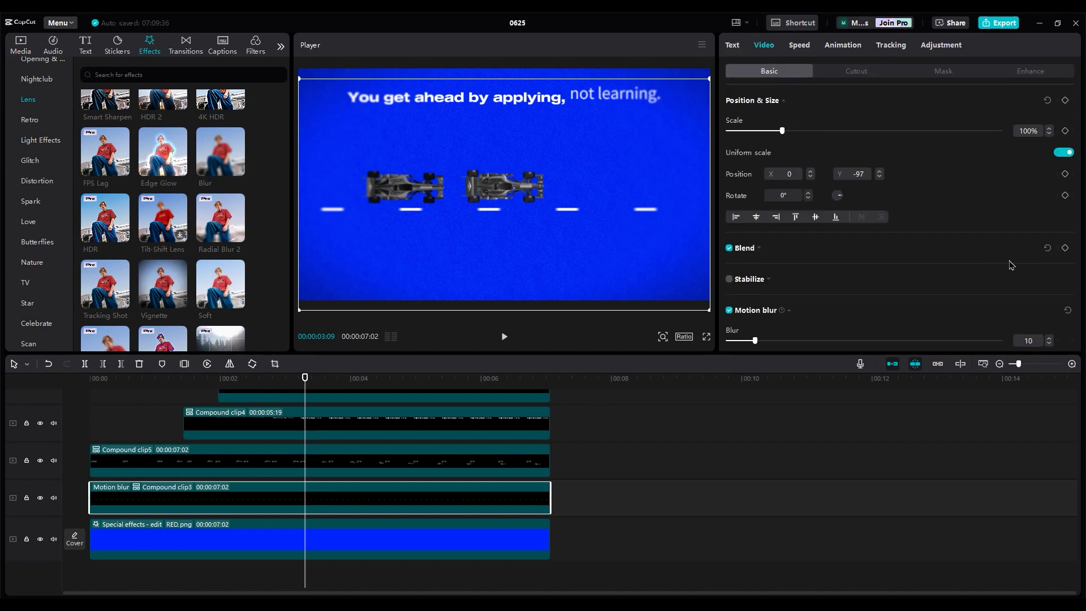
{"action": "left_click", "coordinate": [1065, 196]}
- At 00:00:04:22, set the rotation of the dashed line clip and the combined car clip to 20°
{"action": "left_click_drag", "start_coordinate": [310, 387], "coordinate": [399, 399]}
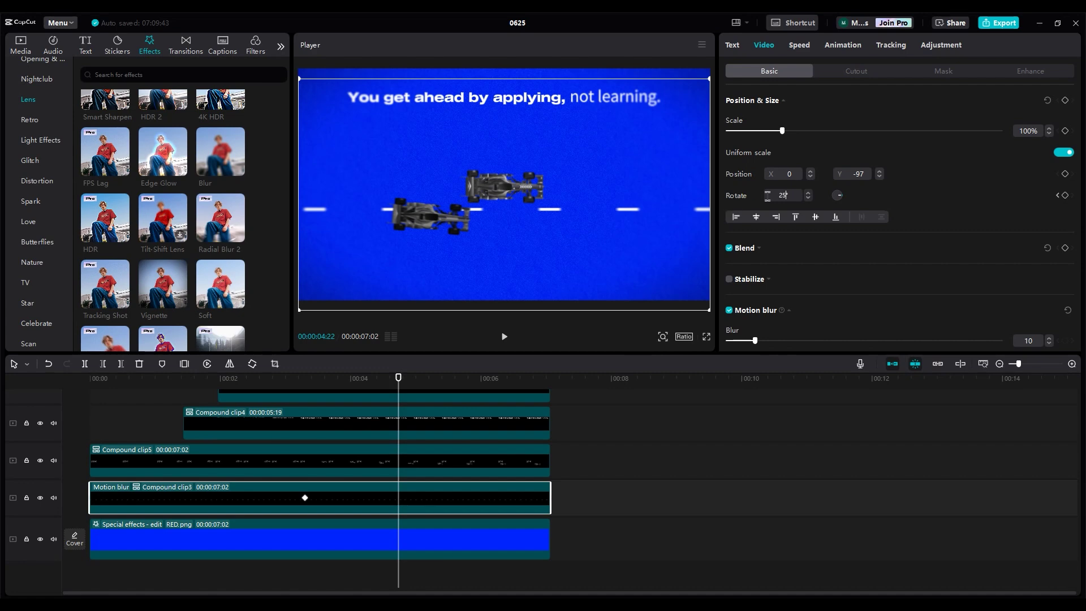
{"action": "key", "text": "Return"}
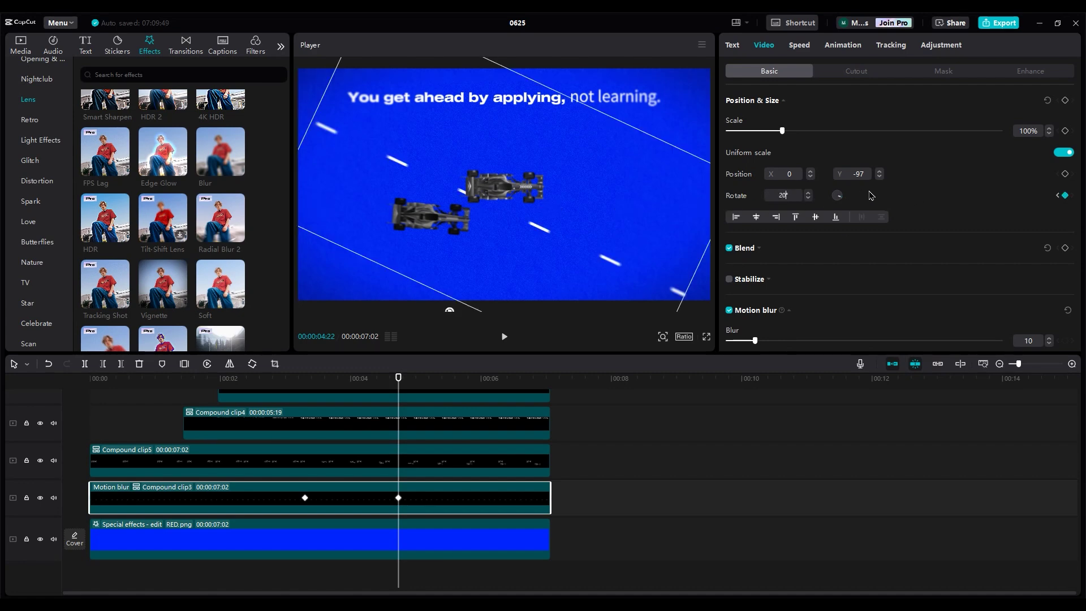
{"action": "key", "text": "Return"}
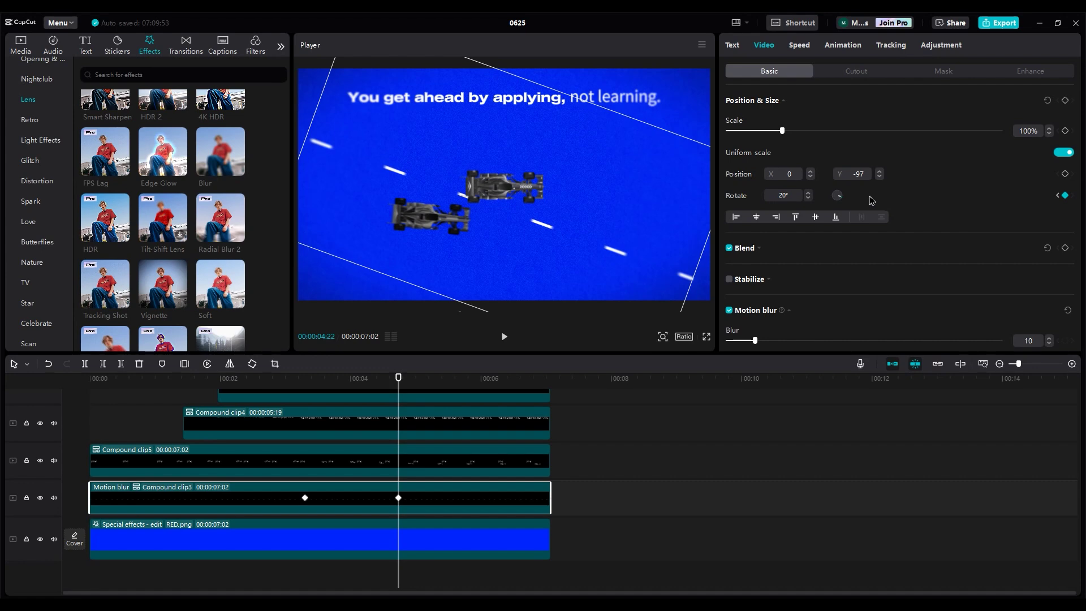
{"action": "left_click", "coordinate": [394, 468]}
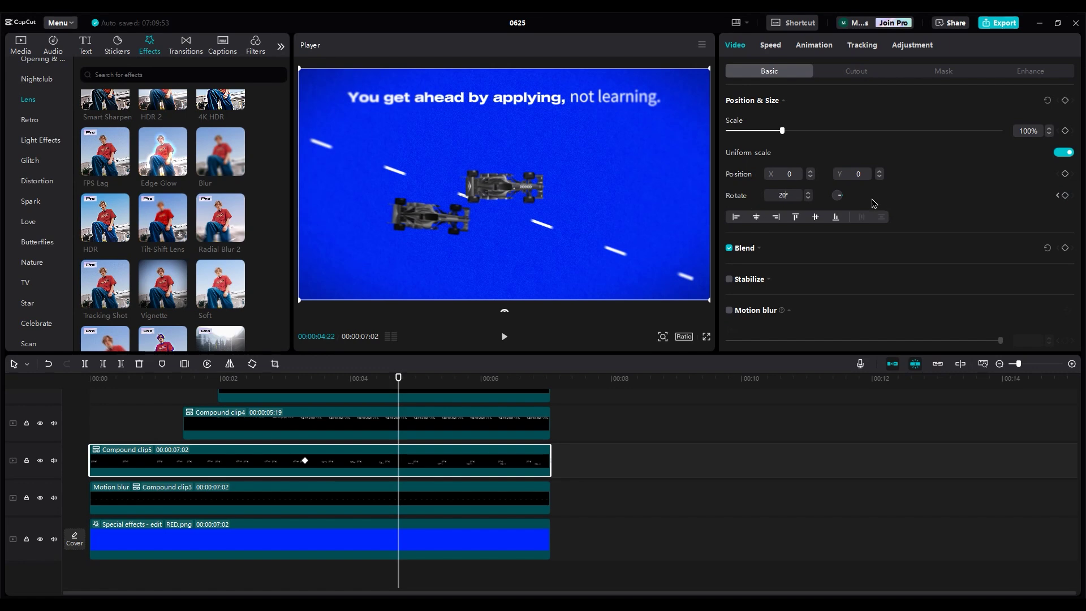
{"action": "type", "text": "20"}
{"action": "key", "text": "Return"}
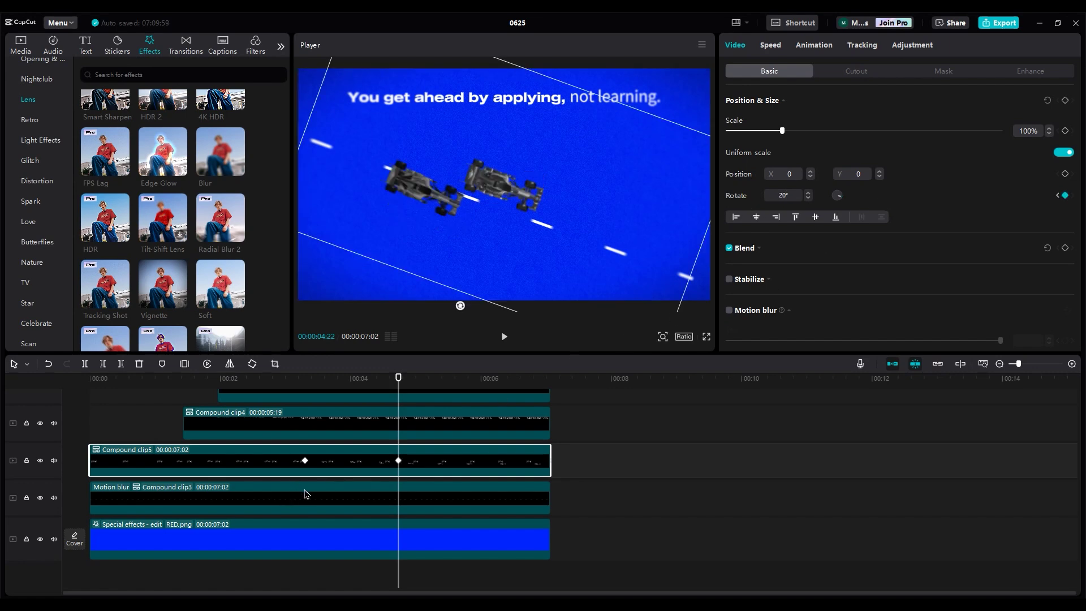
- Apply a circle mask to the dashed line clip, enlarge it to about 1554 by 1561, and set its feather to 9
{"action": "left_click", "coordinate": [496, 497]}
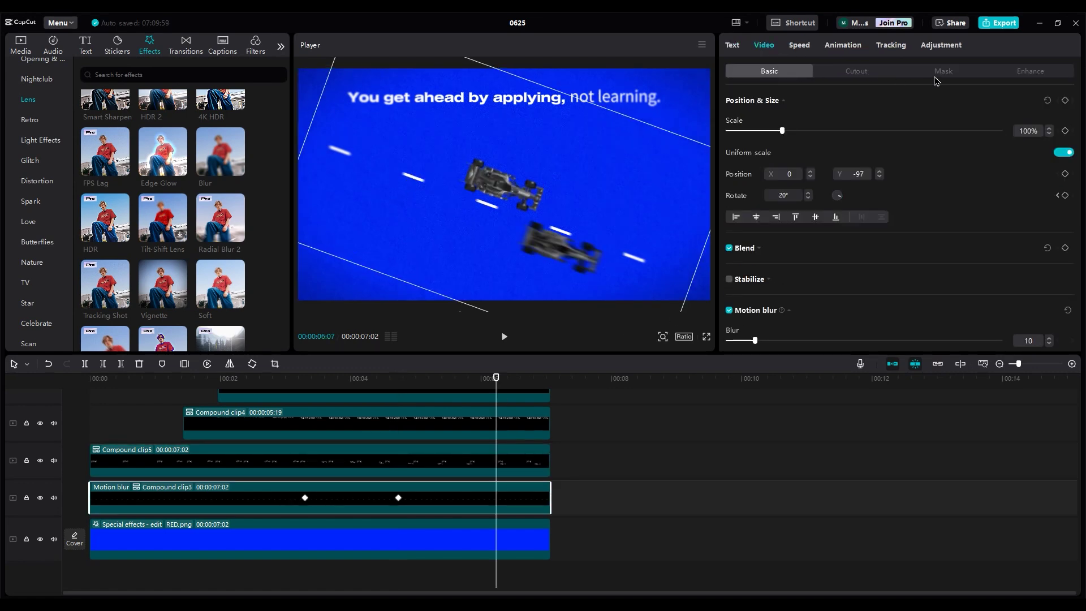
{"action": "left_click", "coordinate": [938, 72]}
{"action": "left_click", "coordinate": [885, 134]}
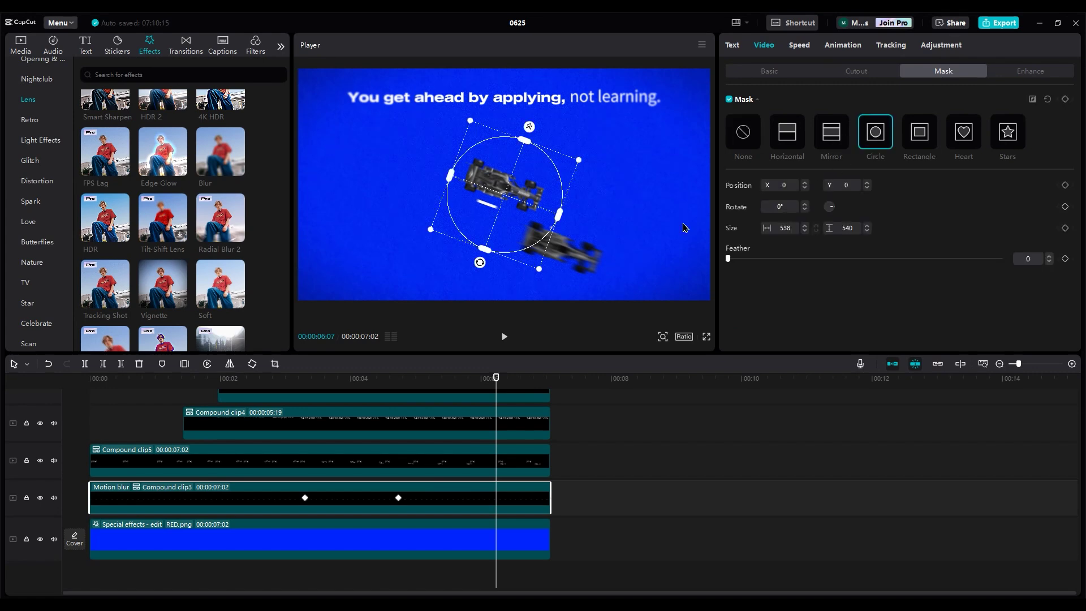
{"action": "left_click_drag", "start_coordinate": [540, 274], "coordinate": [634, 340]}
{"action": "left_click_drag", "start_coordinate": [729, 259], "coordinate": [752, 258]}
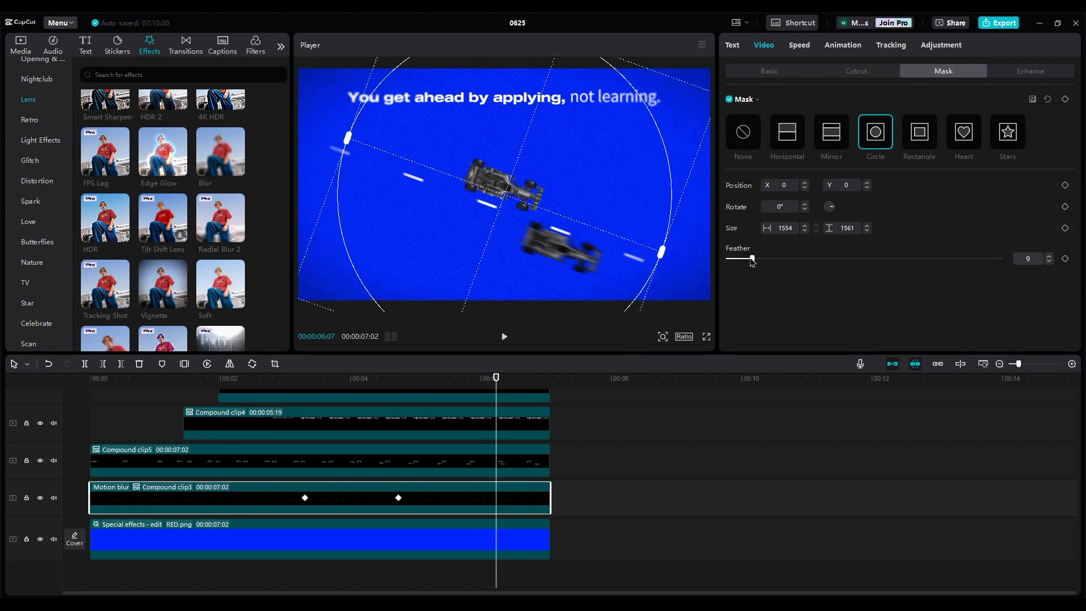